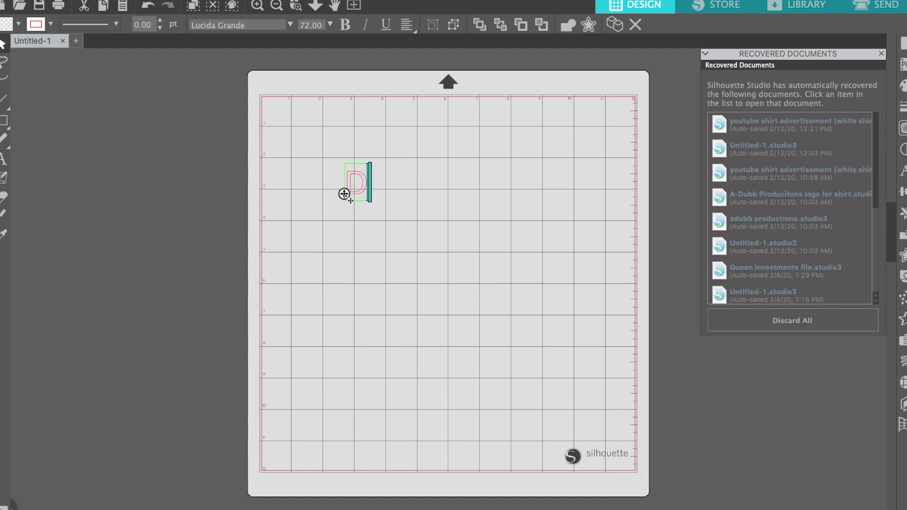
- Clear all the letters from the open text entry on the mat
{"action": "key", "text": "BackSpace"}
{"action": "key", "text": "BackSpace"}
{"action": "key", "text": "BackSpace"}
{"action": "key", "text": "BackSpace"}
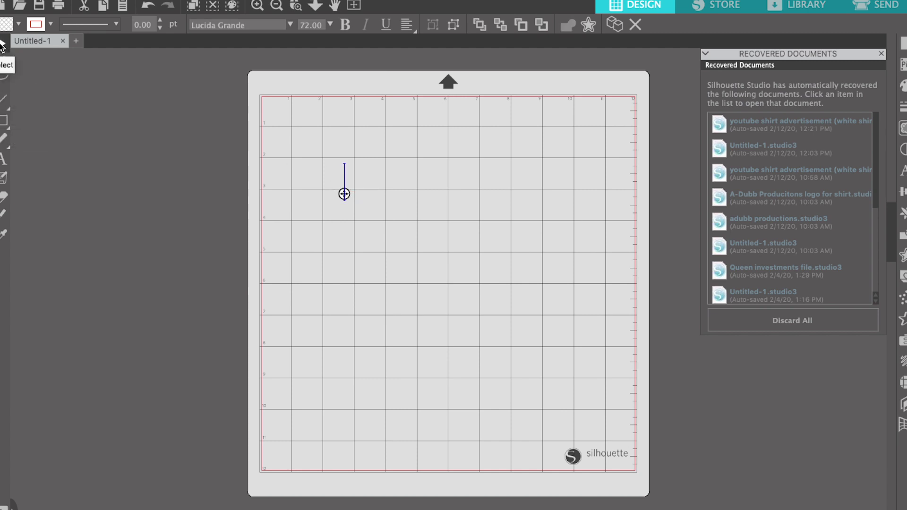
- Add the text "DUBB NATION" in the upper part of the mat
{"action": "left_click", "coordinate": [2, 160]}
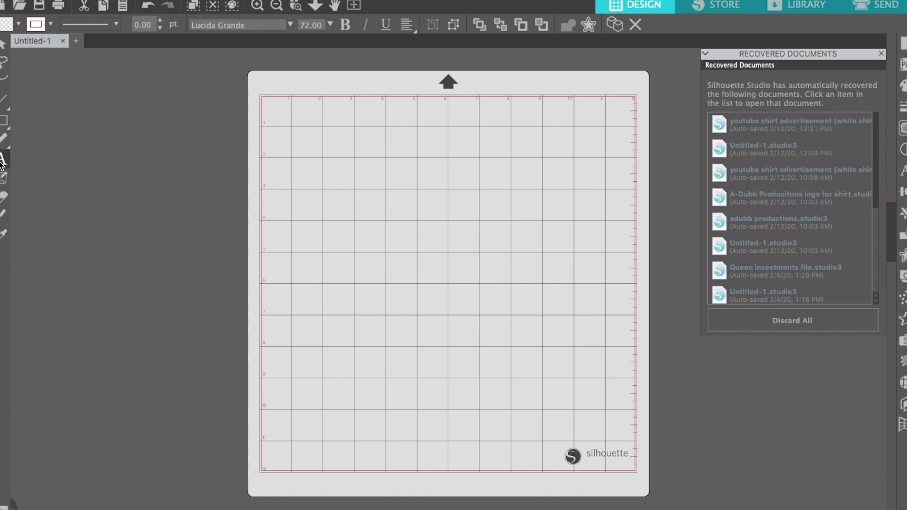
{"action": "left_click", "coordinate": [324, 174]}
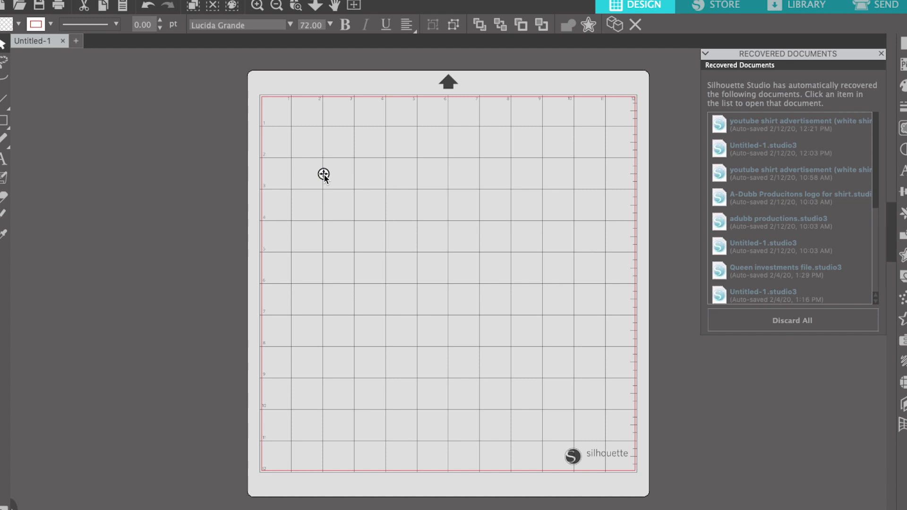
{"action": "type", "text": "DUB"}
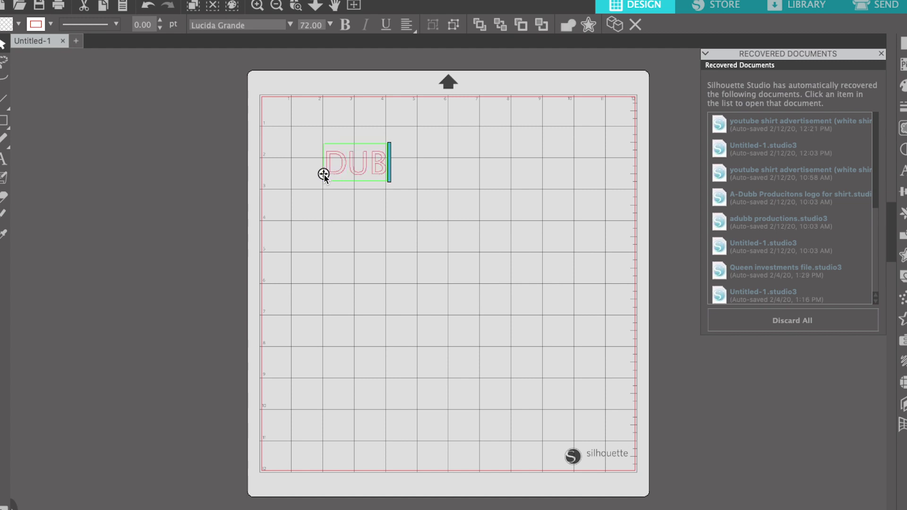
{"action": "type", "text": "B NATION"}
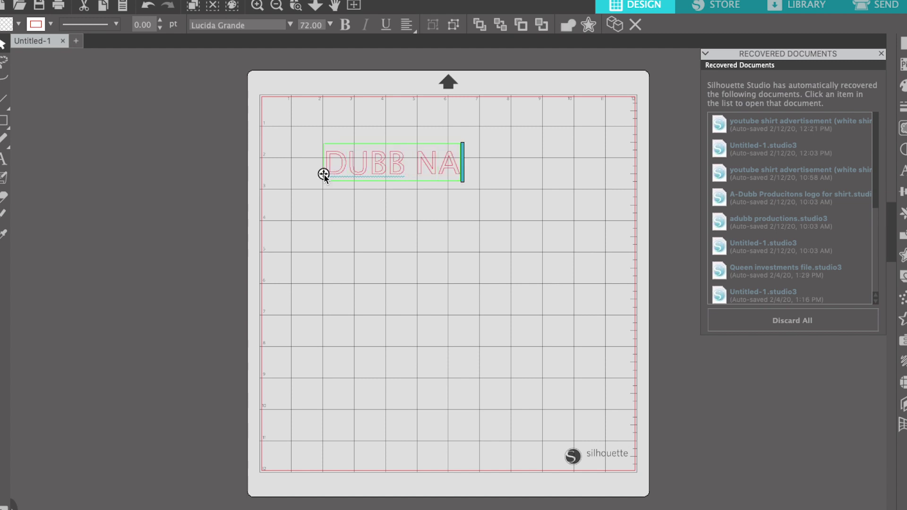
{"action": "left_click", "coordinate": [444, 201]}
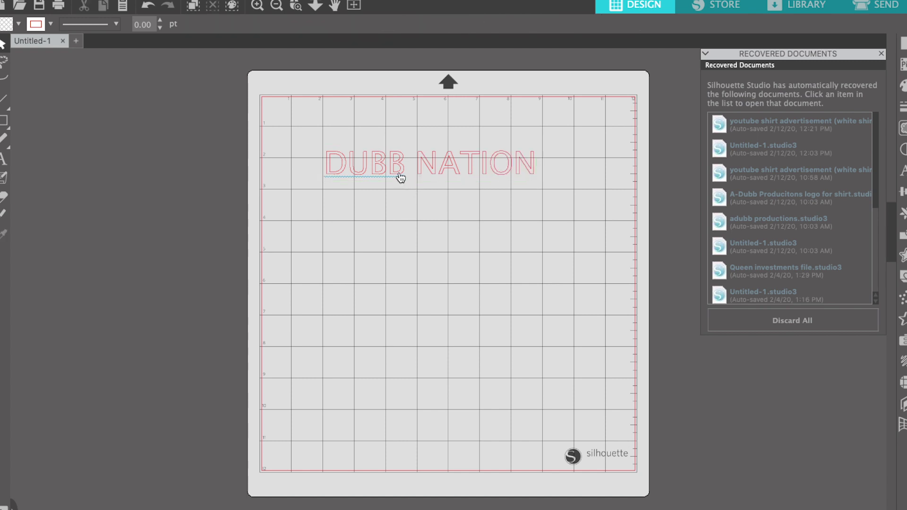
- Move the DUBB NATION text slightly up and to the left on the mat
{"action": "left_click_drag", "start_coordinate": [394, 168], "coordinate": [385, 152]}
{"action": "left_click", "coordinate": [432, 173]}
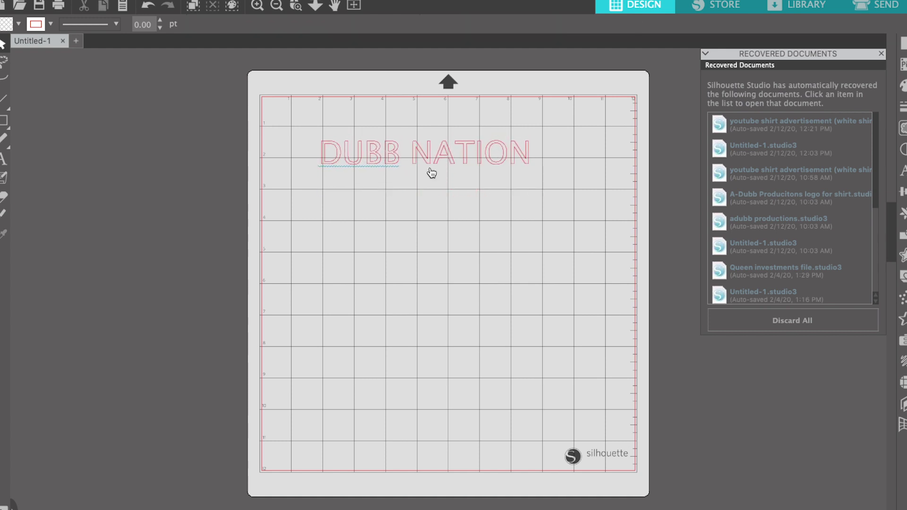
{"action": "left_click", "coordinate": [527, 166]}
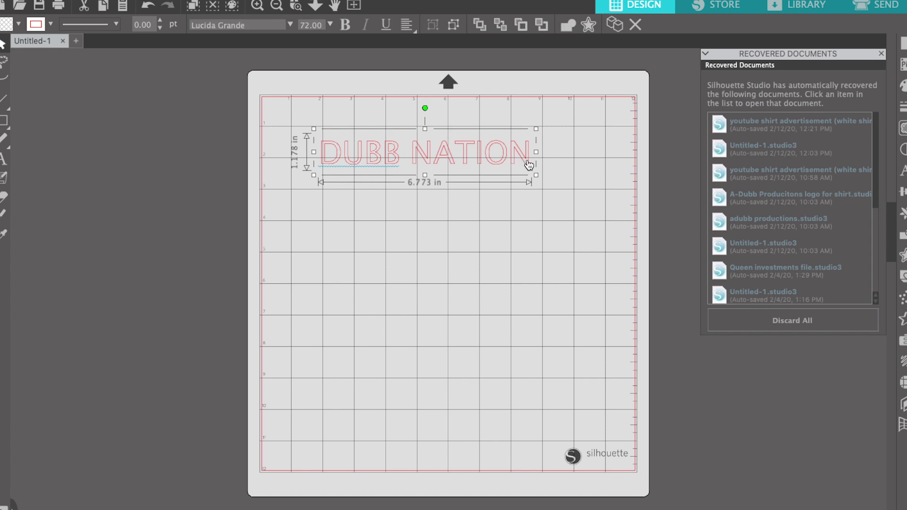
{"action": "left_click", "coordinate": [548, 162]}
- Try red and white fills on the DUBB NATION text, settle on black, and shift the text slightly left
{"action": "left_click", "coordinate": [526, 158]}
{"action": "left_click", "coordinate": [903, 85]}
{"action": "left_click", "coordinate": [710, 101]}
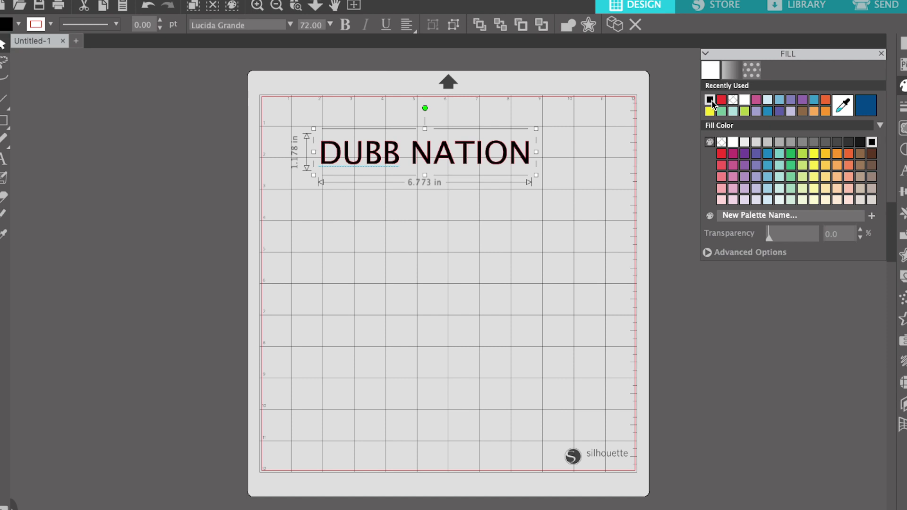
{"action": "left_click", "coordinate": [722, 103]}
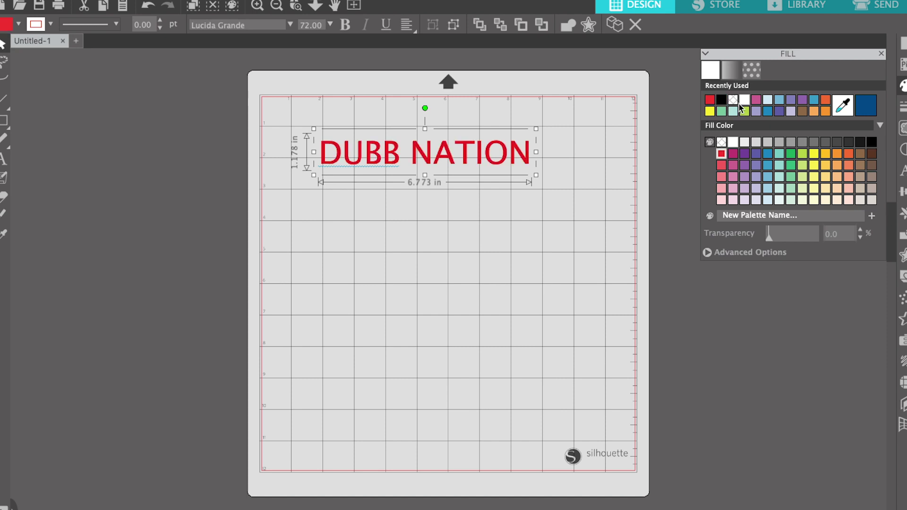
{"action": "left_click", "coordinate": [744, 103]}
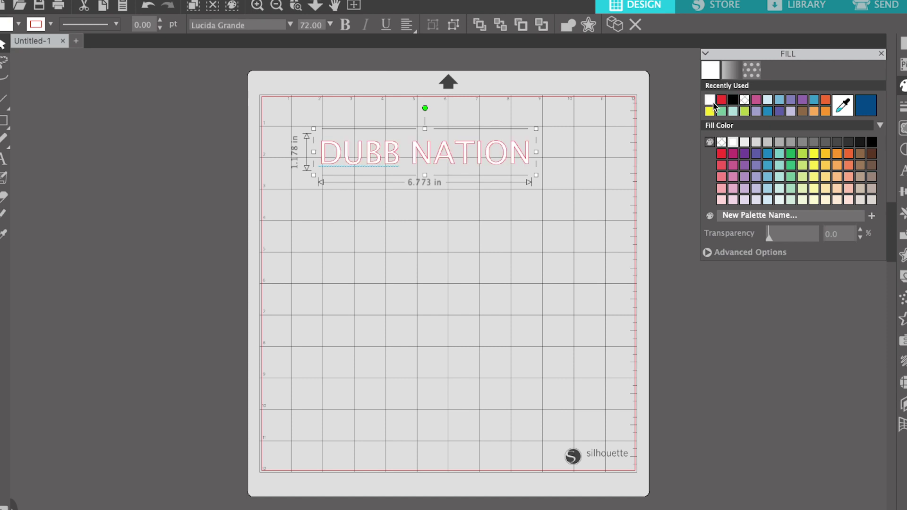
{"action": "left_click", "coordinate": [734, 102]}
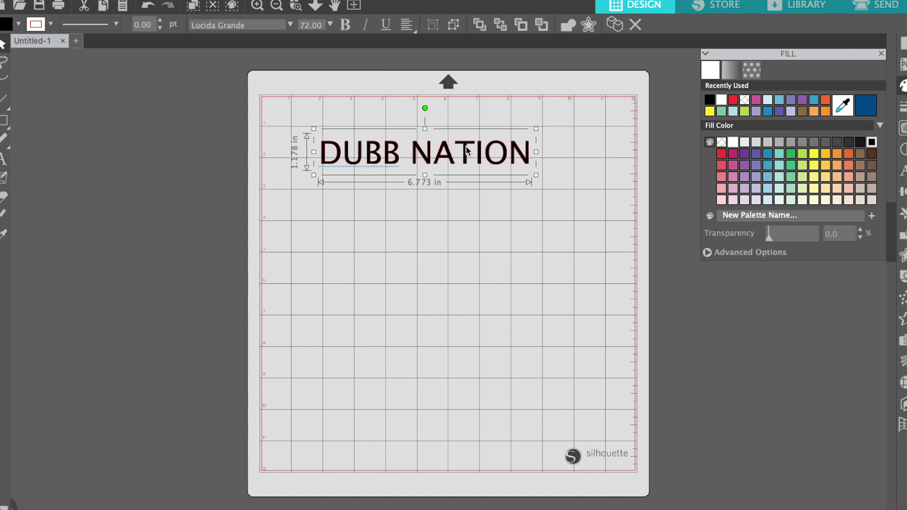
{"action": "left_click_drag", "start_coordinate": [466, 151], "coordinate": [449, 150]}
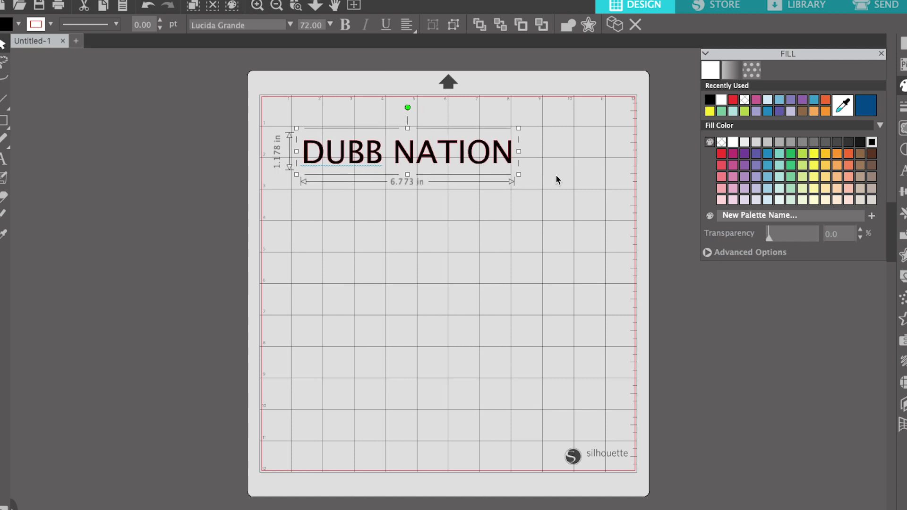
{"action": "left_click", "coordinate": [541, 173]}
- Try the Impact, Linowrite and Lovely Home fonts on the DUBB NATION text
{"action": "left_click", "coordinate": [497, 160]}
{"action": "left_click", "coordinate": [290, 25]}
{"action": "left_click", "coordinate": [272, 59]}
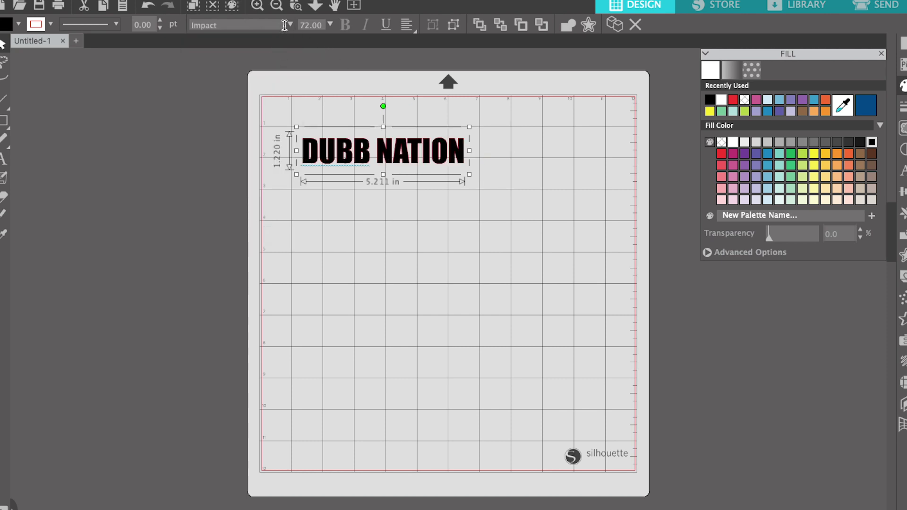
{"action": "left_click", "coordinate": [289, 24]}
{"action": "left_click", "coordinate": [282, 59]}
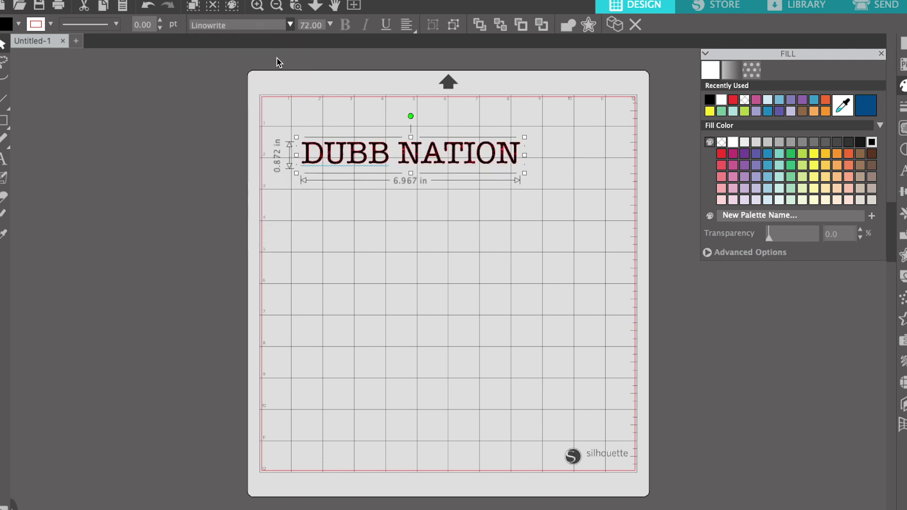
{"action": "left_click", "coordinate": [290, 25]}
{"action": "left_click", "coordinate": [279, 60]}
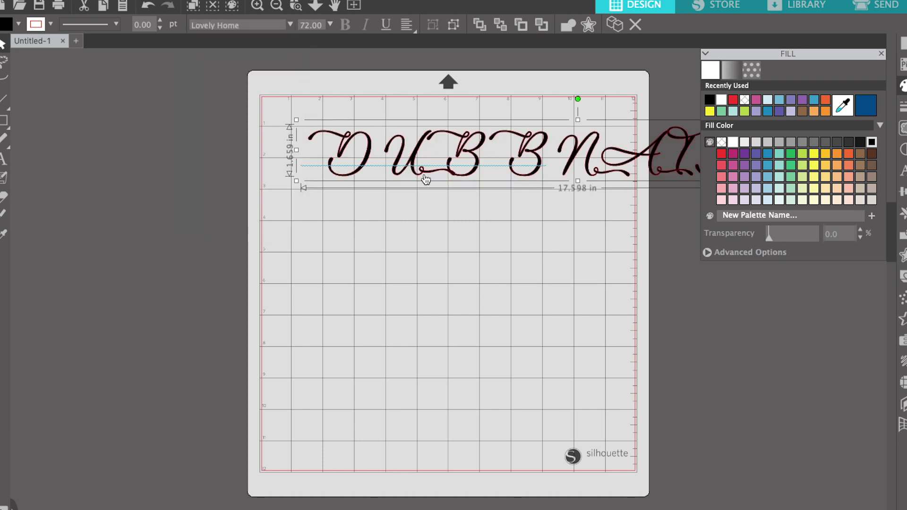
- Select all the characters of the DUBB NATION text and set their font to Impact in the text style options
{"action": "double_click", "coordinate": [452, 165]}
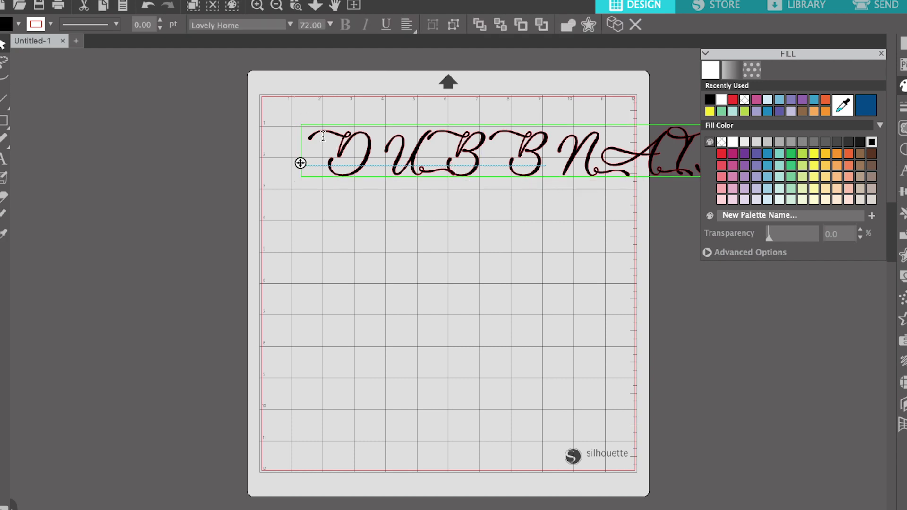
{"action": "left_click_drag", "start_coordinate": [315, 136], "coordinate": [836, 156]}
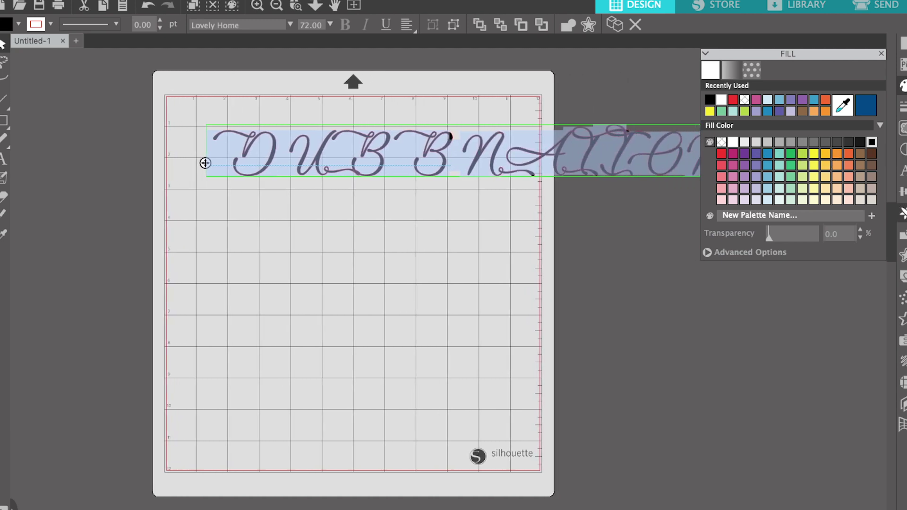
{"action": "left_click", "coordinate": [902, 170]}
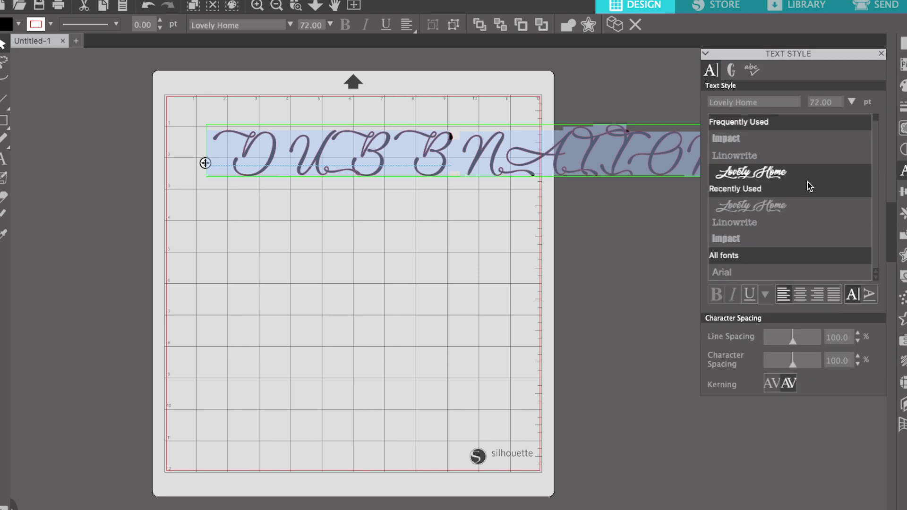
{"action": "left_click", "coordinate": [775, 141]}
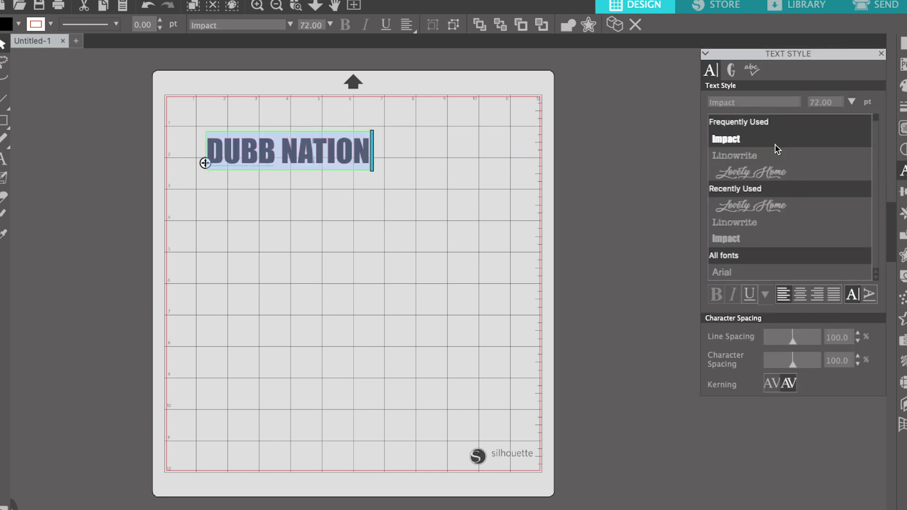
- Preview fonts such as Lucida Grande, Medieval Sharp, MineCrafter 3, Monaco and Marker Felt on the selected DUBB NATION text
{"action": "key", "text": "Down"}
{"action": "key", "text": "Down"}
{"action": "key", "text": "Down"}
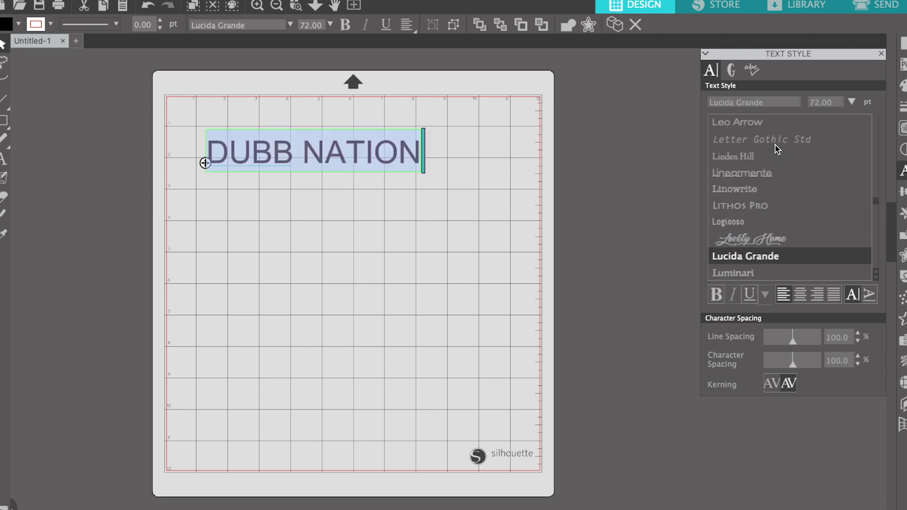
{"action": "key", "text": "Down"}
{"action": "key", "text": "Down"}
{"action": "key", "text": "Down"}
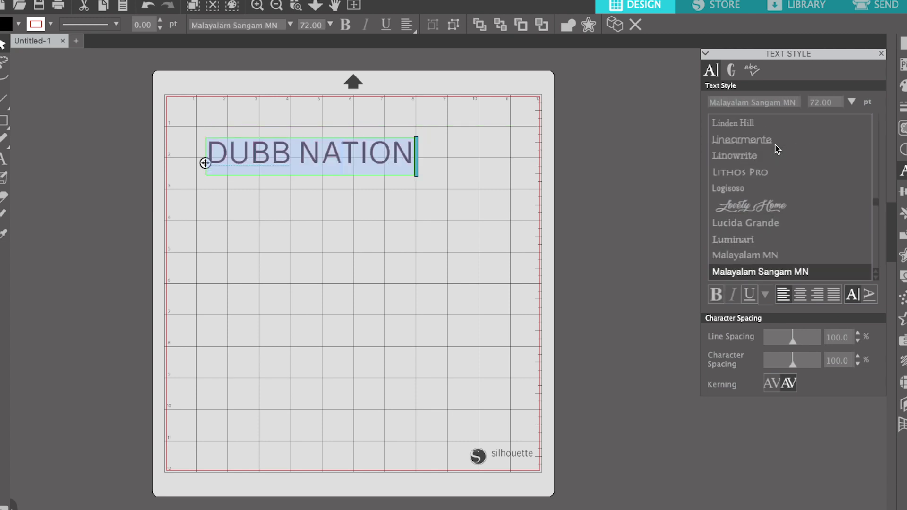
{"action": "key", "text": "Down"}
{"action": "key", "text": "Down"}
{"action": "key", "text": "Down"}
{"action": "key", "text": "Down"}
{"action": "key", "text": "Down"}
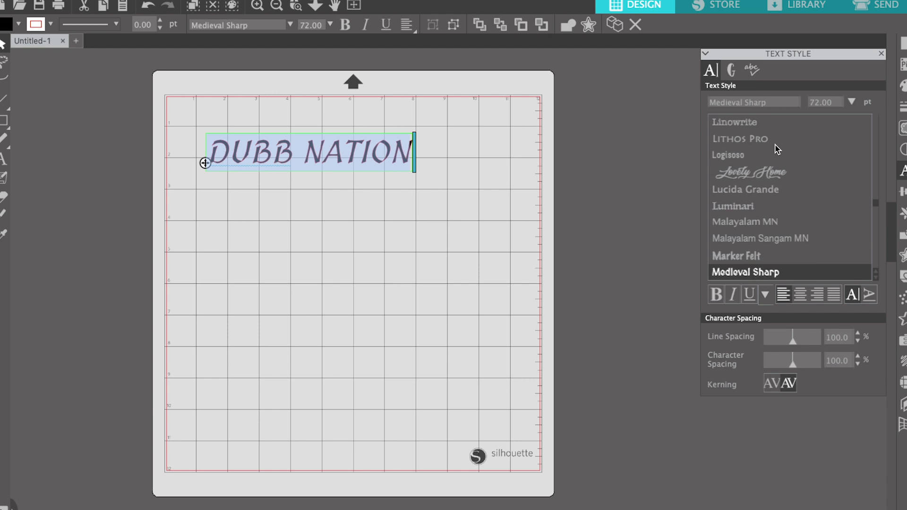
{"action": "key", "text": "Down"}
{"action": "key", "text": "Down"}
{"action": "key", "text": "Down"}
{"action": "key", "text": "Down"}
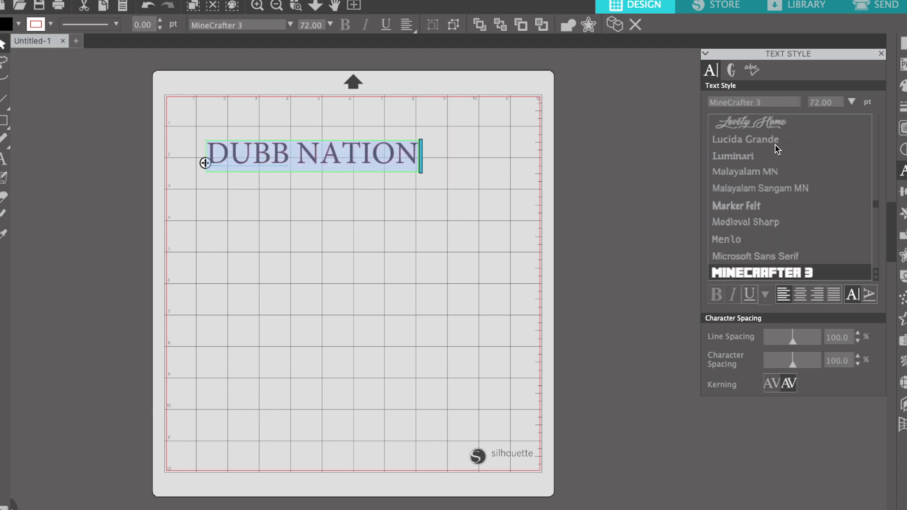
{"action": "key", "text": "Down"}
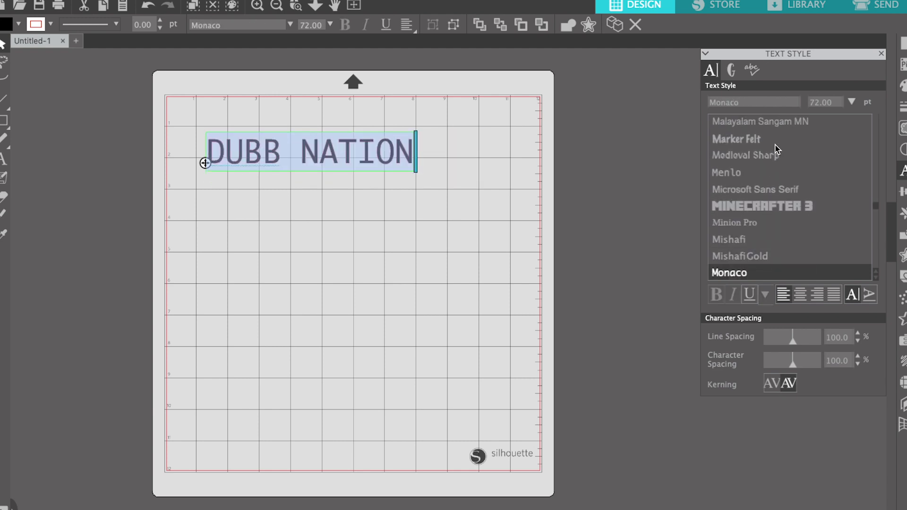
{"action": "key", "text": "Down"}
{"action": "key", "text": "Up"}
{"action": "key", "text": "Up"}
{"action": "key", "text": "Up"}
{"action": "key", "text": "Up"}
{"action": "key", "text": "Up"}
{"action": "key", "text": "Up"}
{"action": "key", "text": "Up"}
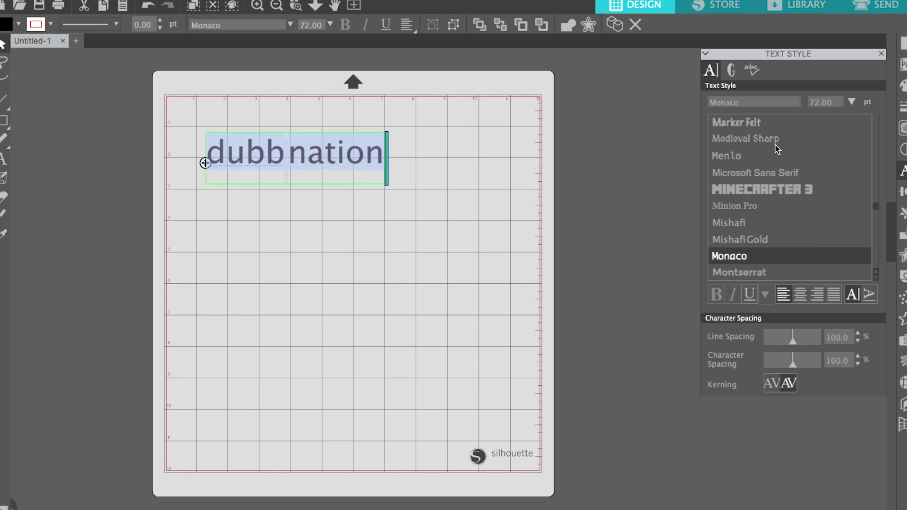
{"action": "key", "text": "Up"}
{"action": "key", "text": "Up"}
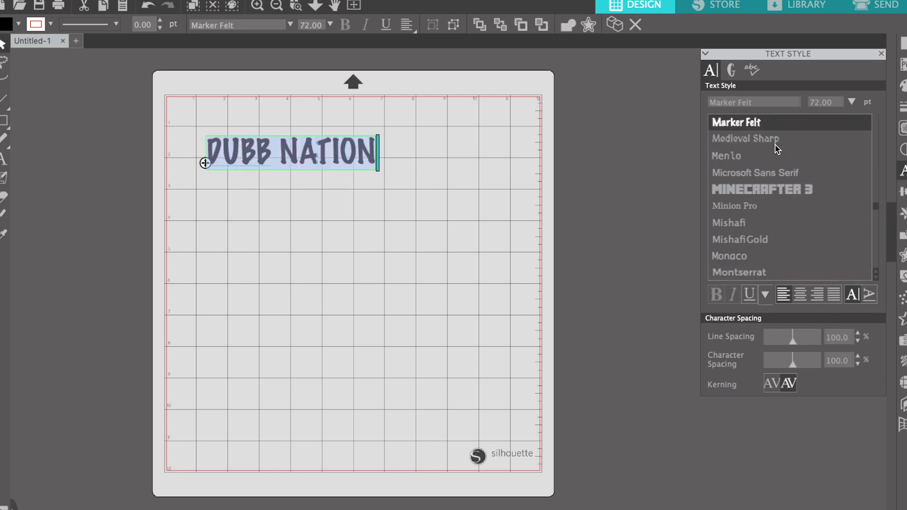
- Set the DUBB NATION text to the Impact font and move it slightly to the right
{"action": "key", "text": "i"}
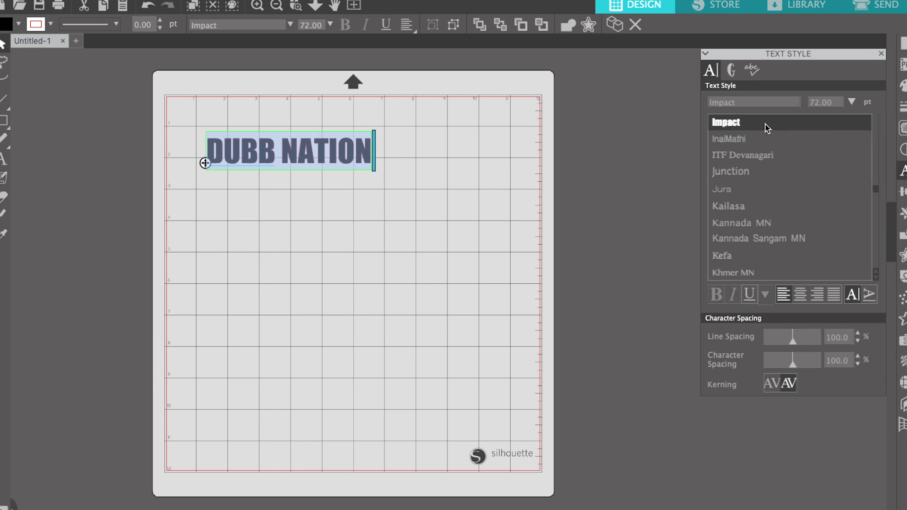
{"action": "left_click", "coordinate": [379, 182]}
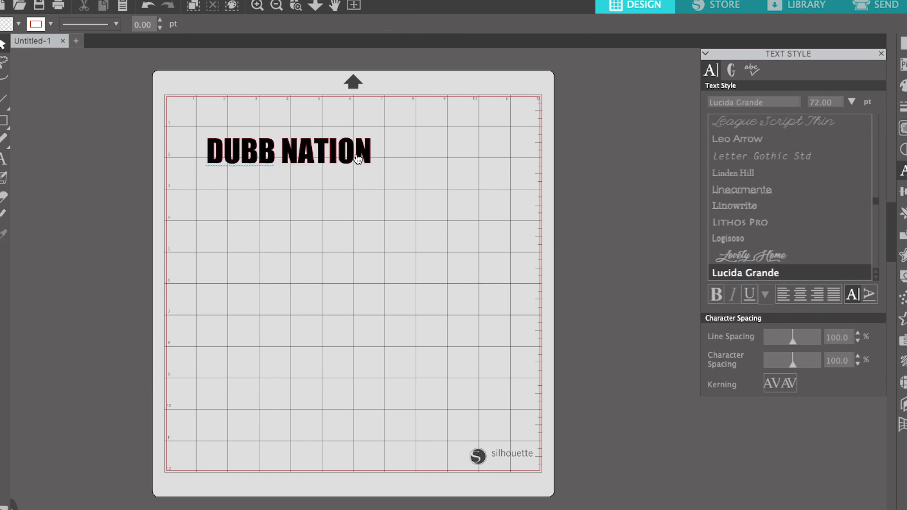
{"action": "left_click_drag", "start_coordinate": [358, 159], "coordinate": [377, 159]}
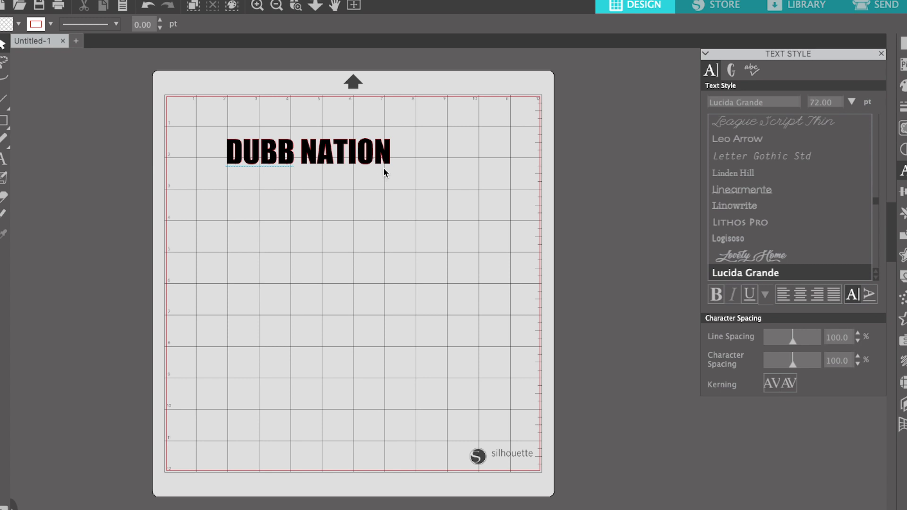
- Add a second text below DUBB NATION reading "LOCKDOWN PARTY" with "2020" on a second line
{"action": "left_click", "coordinate": [3, 159]}
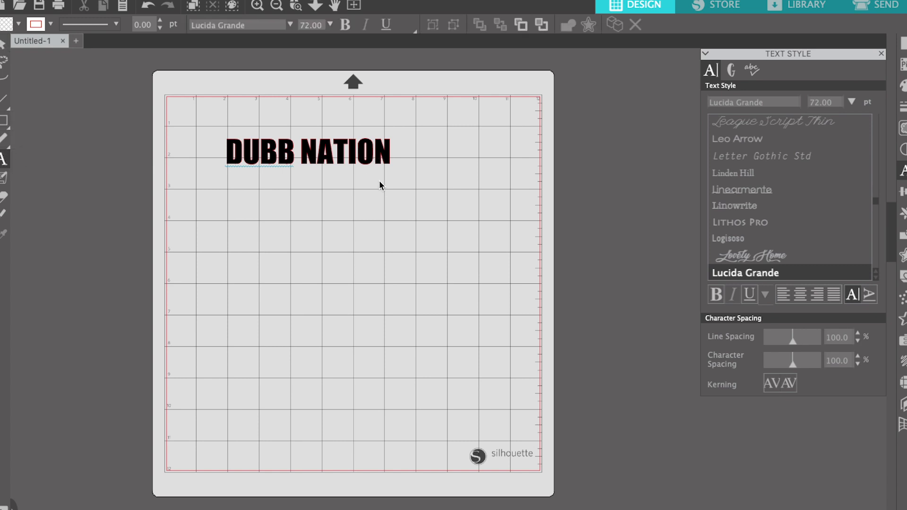
{"action": "left_click", "coordinate": [257, 223]}
{"action": "type", "text": "LOCK"}
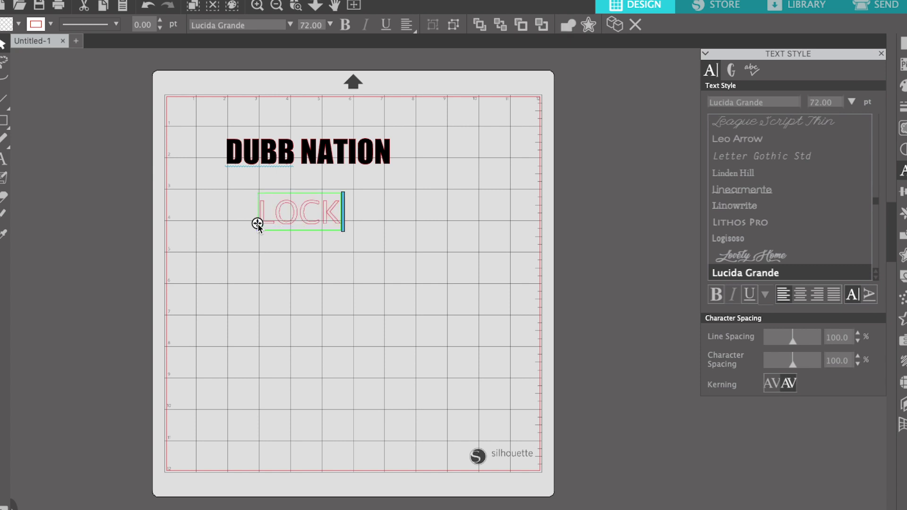
{"action": "type", "text": "DOWN"}
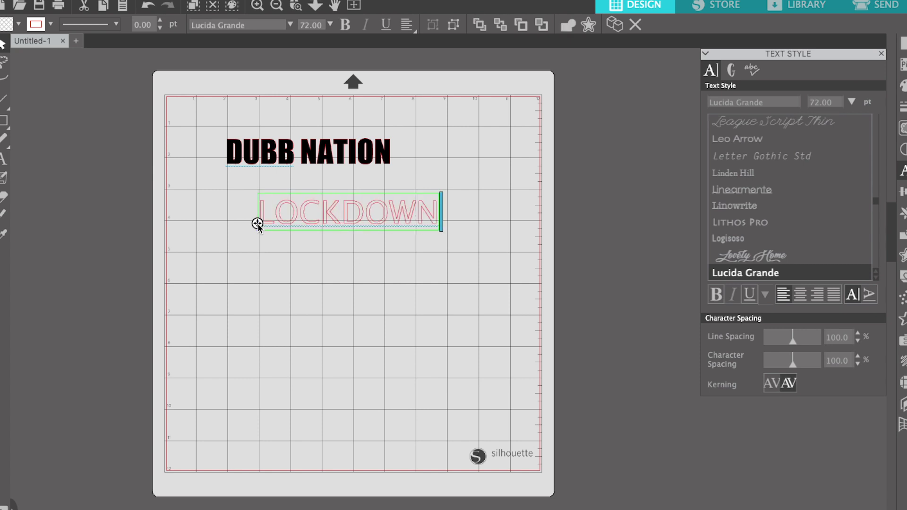
{"action": "type", "text": " PARTY"}
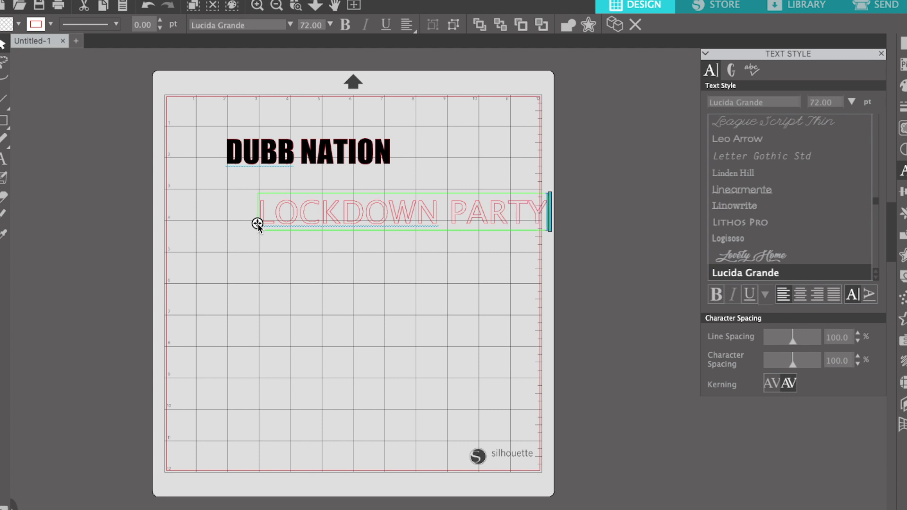
{"action": "key", "text": "Return"}
{"action": "type", "text": "2020"}
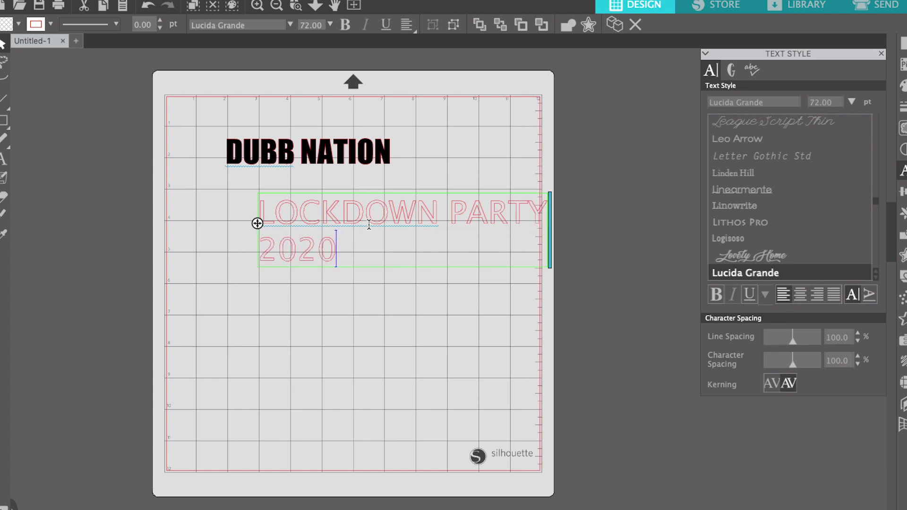
- Set the font of the LOCKDOWN PARTY 2020 text to Impact
{"action": "key", "text": "Escape"}
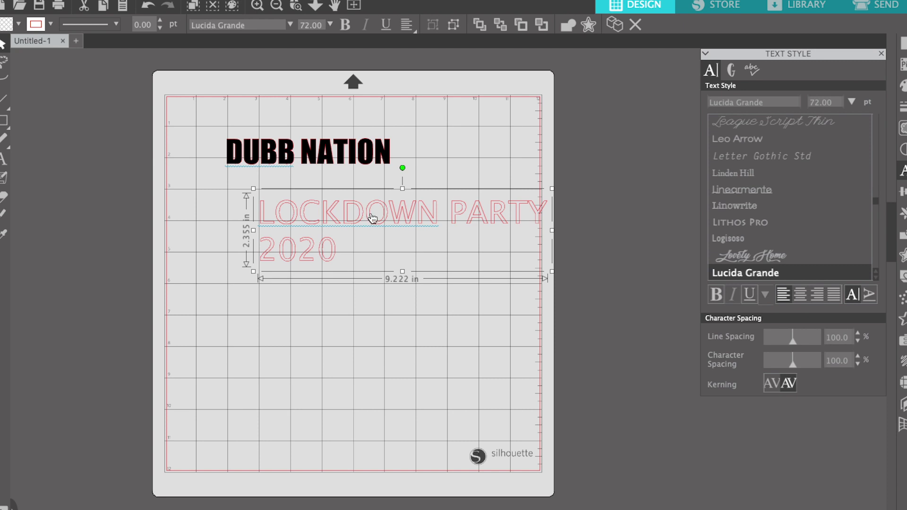
{"action": "left_click", "coordinate": [771, 103]}
{"action": "type", "text": "IMpact"}
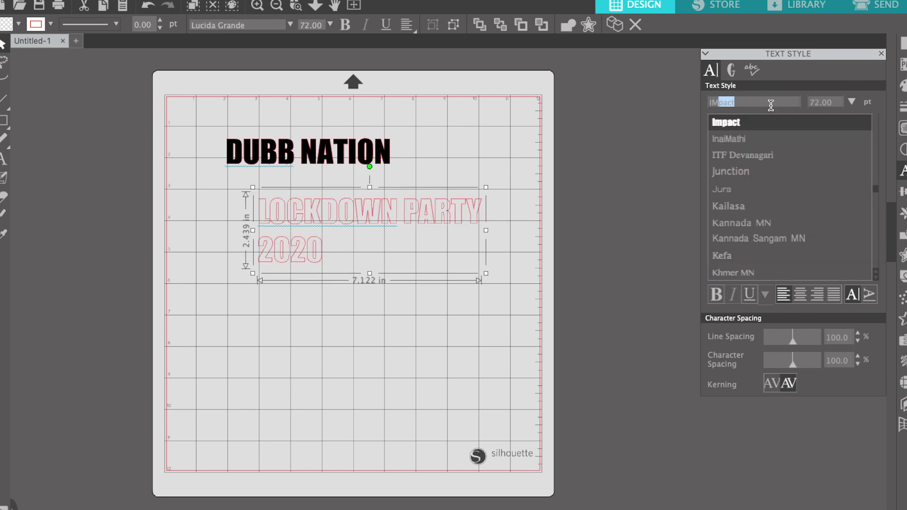
{"action": "key", "text": "Return"}
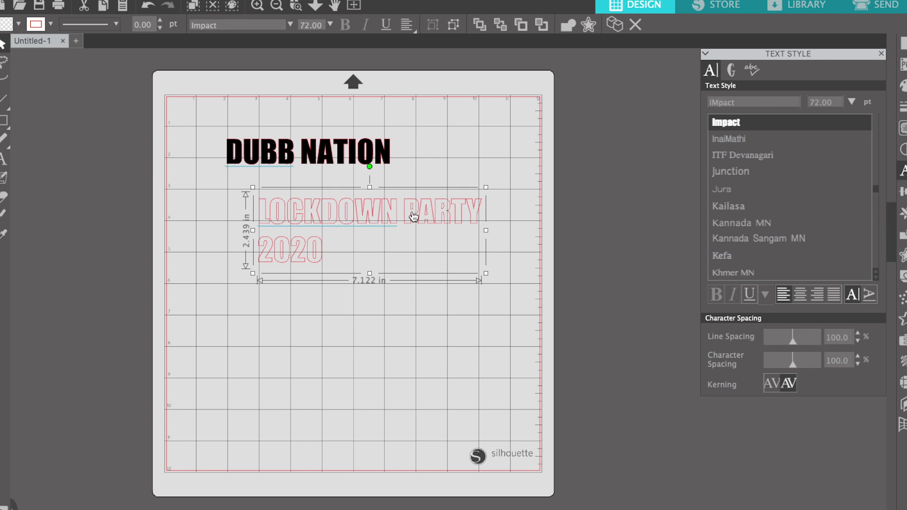
- Fill the LOCKDOWN PARTY 2020 text with black and move it directly beneath DUBB NATION with their left edges aligned
{"action": "left_click", "coordinate": [902, 86]}
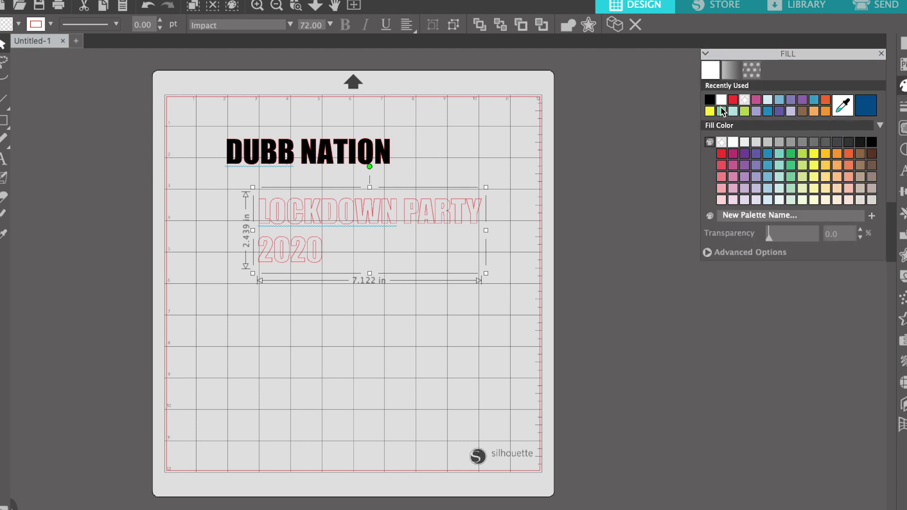
{"action": "left_click", "coordinate": [709, 100]}
{"action": "left_click_drag", "start_coordinate": [337, 215], "coordinate": [313, 187]}
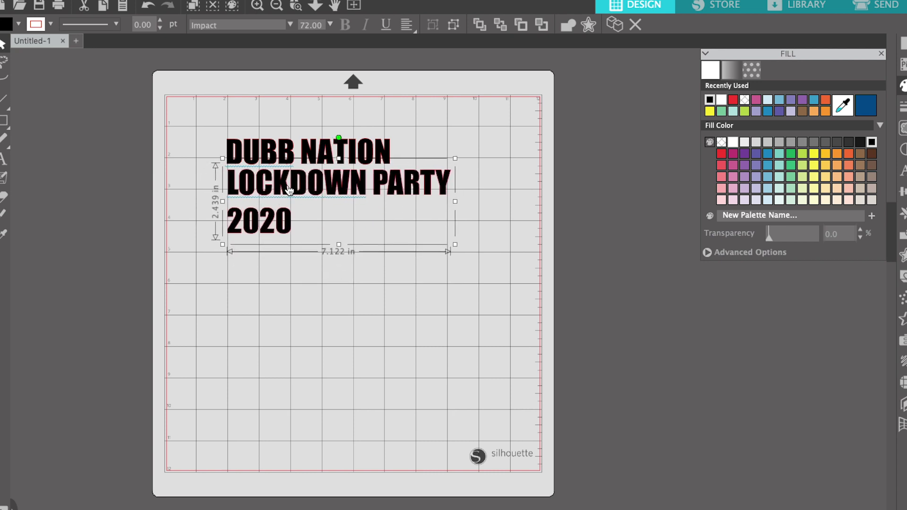
{"action": "double_click", "coordinate": [295, 189]}
{"action": "key", "text": "Escape"}
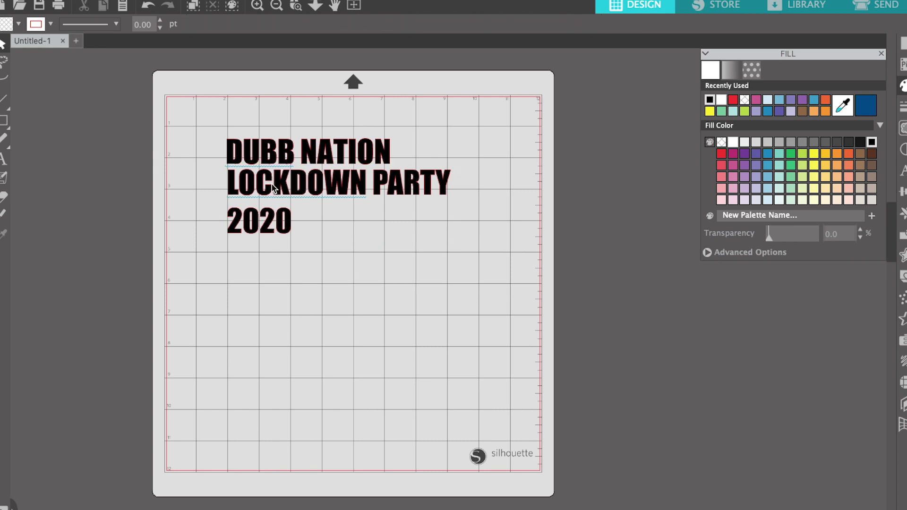
- Center-justify the LOCKDOWN PARTY 2020 text and move it left so it sits centred below DUBB NATION
{"action": "left_click", "coordinate": [315, 196]}
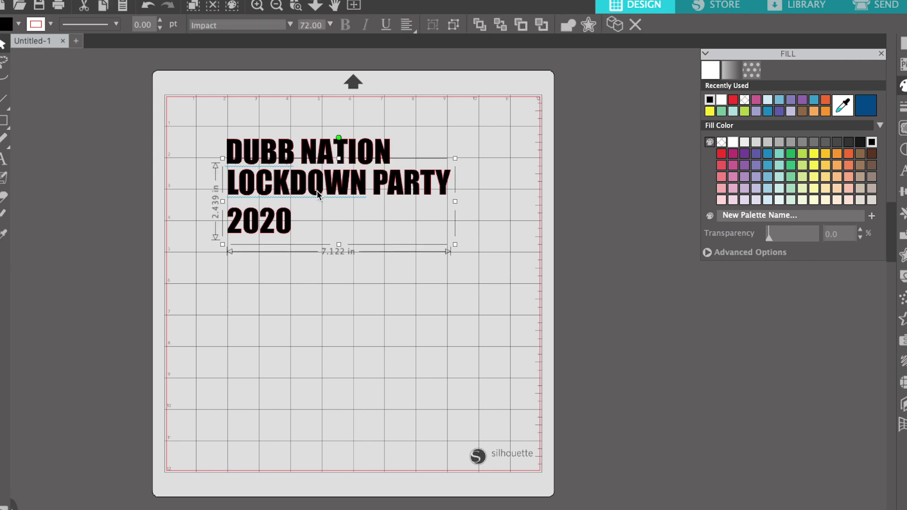
{"action": "left_click", "coordinate": [409, 28]}
{"action": "left_click", "coordinate": [426, 46]}
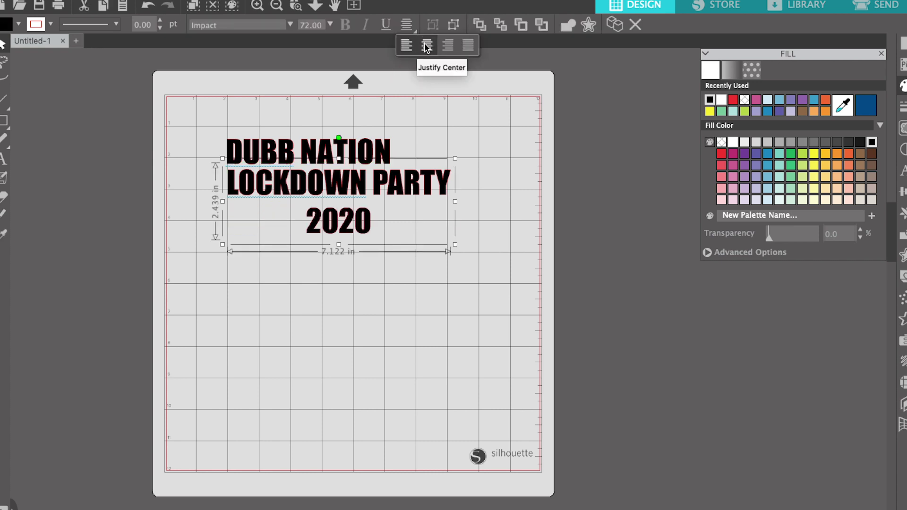
{"action": "left_click_drag", "start_coordinate": [393, 187], "coordinate": [363, 187]}
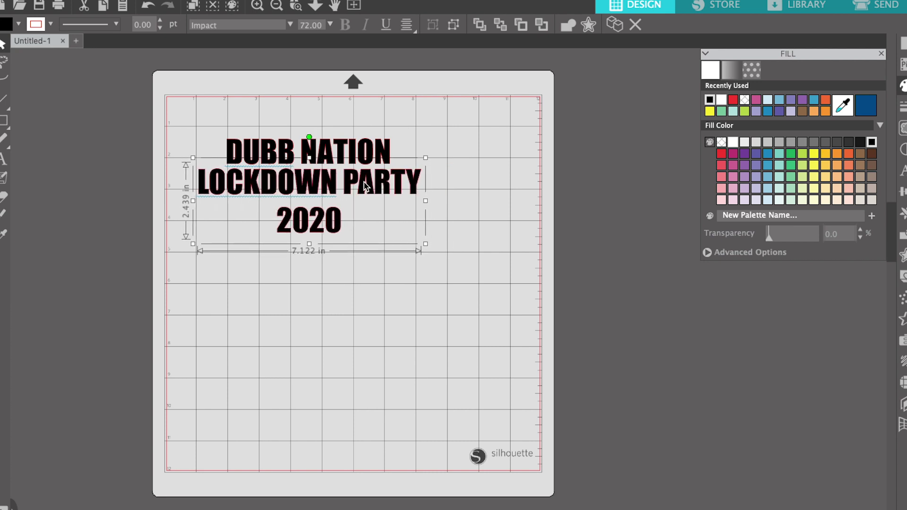
- Select both texts and enlarge them together to about 9.2 in wide
{"action": "left_click_drag", "start_coordinate": [208, 112], "coordinate": [519, 297]}
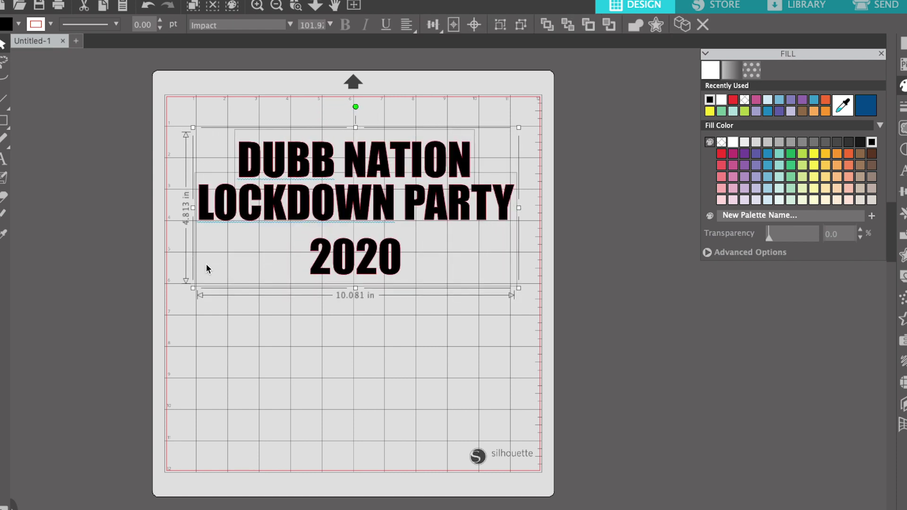
{"action": "left_click_drag", "start_coordinate": [195, 291], "coordinate": [224, 280]}
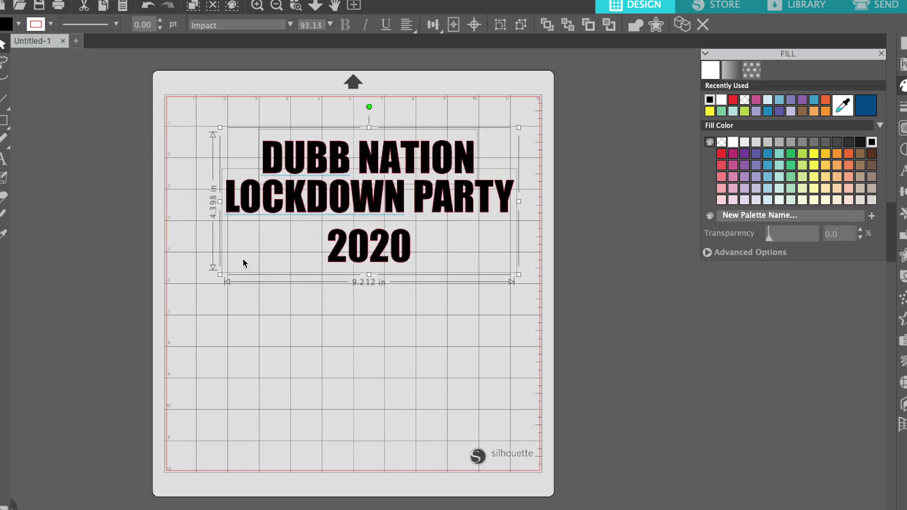
{"action": "left_click", "coordinate": [219, 272]}
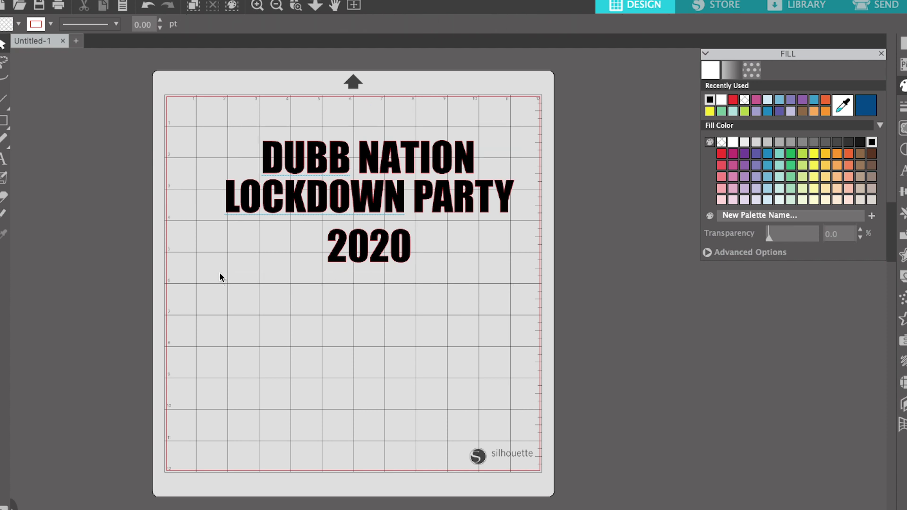
- Enlarge DUBB NATION to about the width of the LOCKDOWN PARTY line and place it centred above that line
{"action": "left_click", "coordinate": [289, 169]}
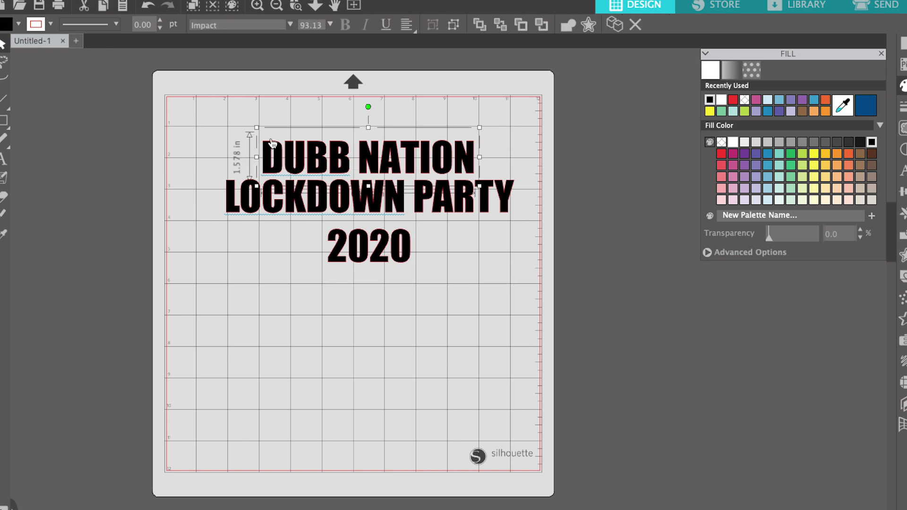
{"action": "left_click_drag", "start_coordinate": [256, 128], "coordinate": [184, 114]}
{"action": "left_click_drag", "start_coordinate": [427, 161], "coordinate": [465, 161]}
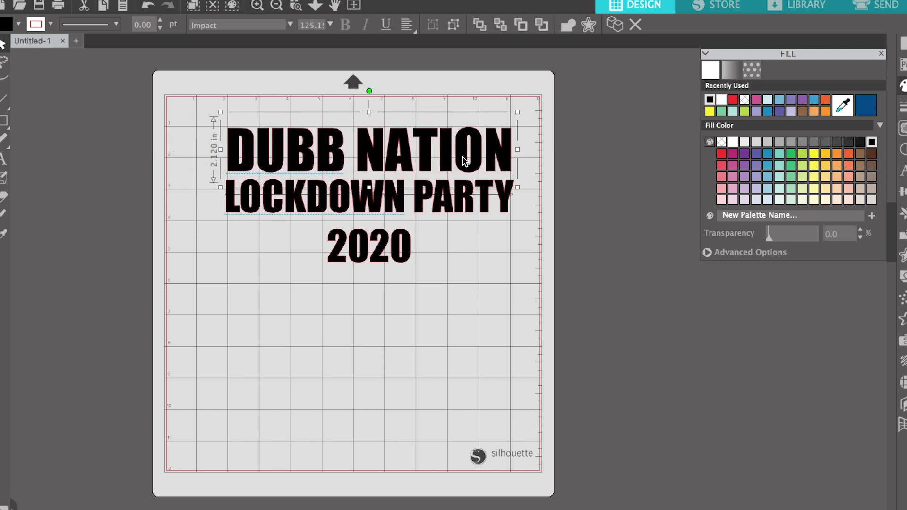
- Shrink the LOCKDOWN PARTY 2020 text to about 6.1 in wide and centre it beneath DUBB NATION
{"action": "left_click", "coordinate": [476, 209]}
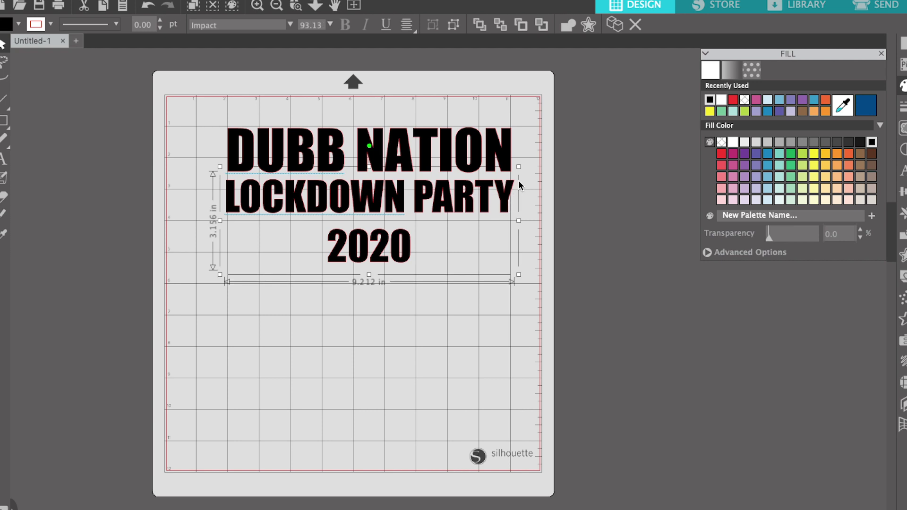
{"action": "left_click_drag", "start_coordinate": [520, 275], "coordinate": [421, 242]}
{"action": "left_click_drag", "start_coordinate": [376, 197], "coordinate": [429, 194]}
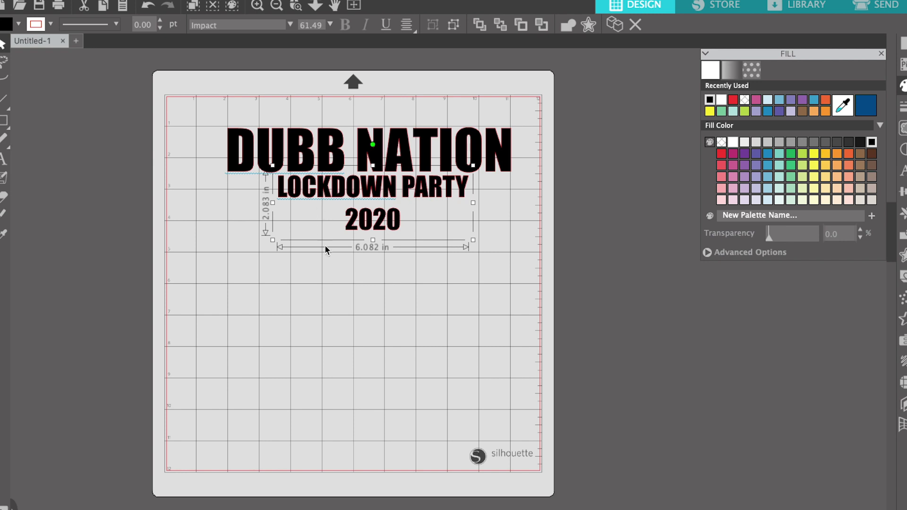
{"action": "double_click", "coordinate": [352, 194]}
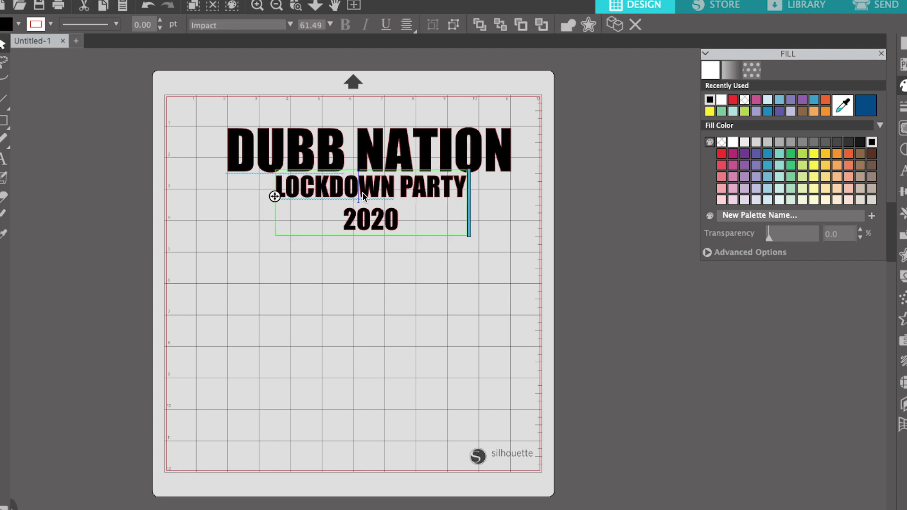
{"action": "left_click", "coordinate": [472, 200]}
{"action": "left_click", "coordinate": [462, 199]}
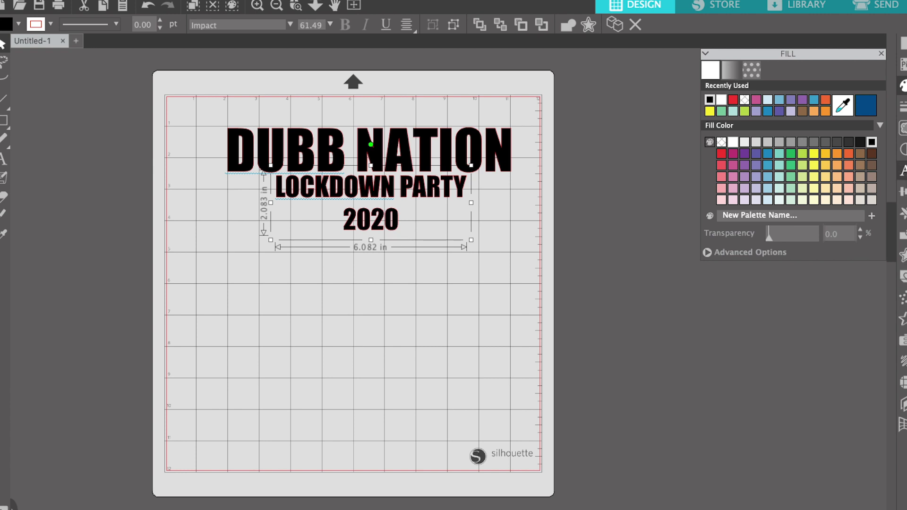
- Set the character spacing of the LOCKDOWN PARTY 2020 text to 130% and move it back left beneath DUBB NATION
{"action": "left_click", "coordinate": [902, 171]}
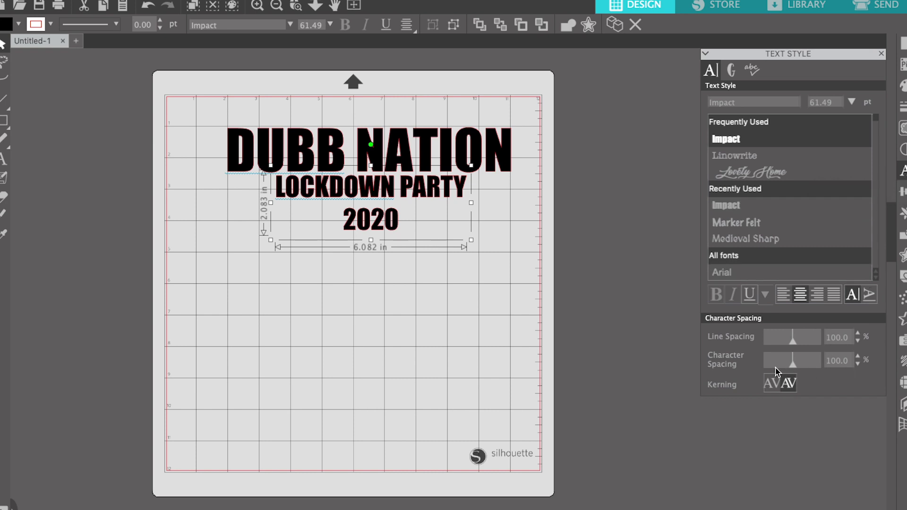
{"action": "left_click", "coordinate": [858, 357]}
{"action": "left_click", "coordinate": [858, 357]}
{"action": "left_click", "coordinate": [858, 357]}
{"action": "left_click", "coordinate": [858, 357]}
{"action": "left_click", "coordinate": [858, 357]}
{"action": "left_click", "coordinate": [857, 357]}
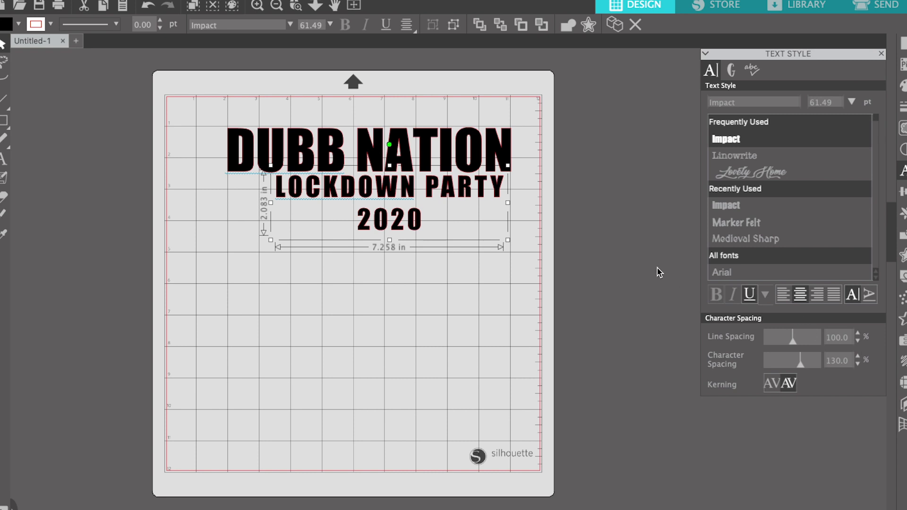
{"action": "left_click_drag", "start_coordinate": [459, 192], "coordinate": [433, 192]}
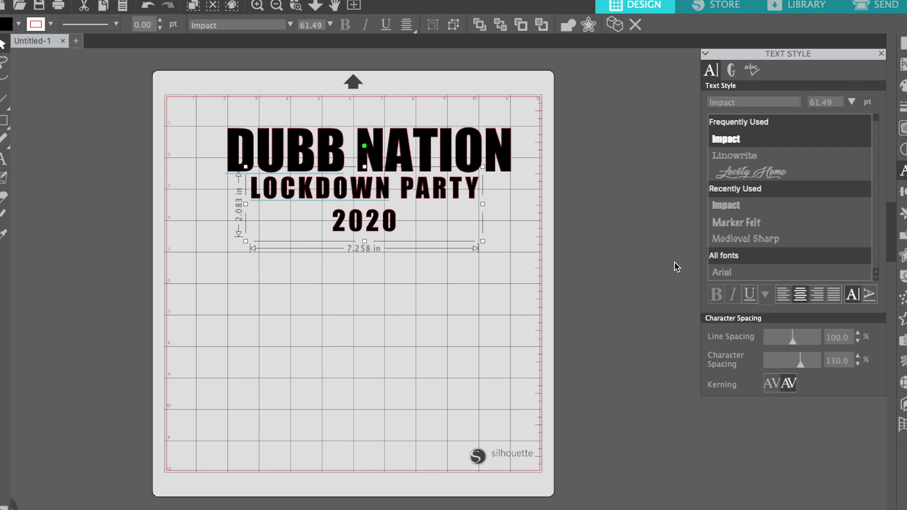
- Reduce the line spacing of the LOCKDOWN PARTY 2020 text to 80%, nudge it slightly right and deselect it
{"action": "left_click", "coordinate": [858, 340]}
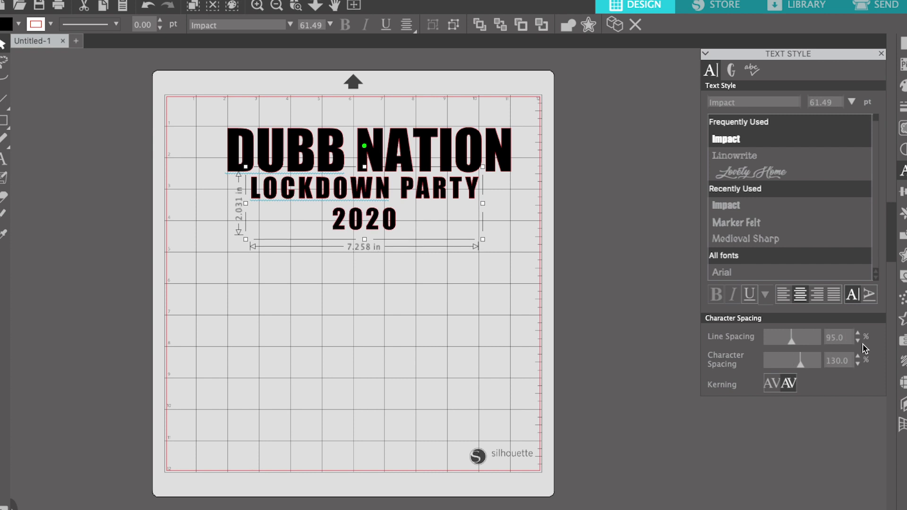
{"action": "left_click", "coordinate": [858, 340]}
{"action": "left_click", "coordinate": [858, 340]}
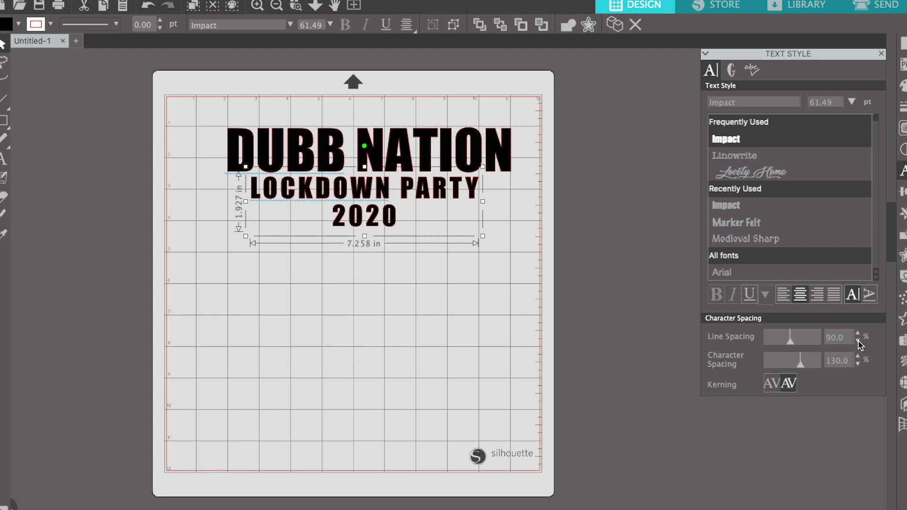
{"action": "left_click", "coordinate": [857, 340]}
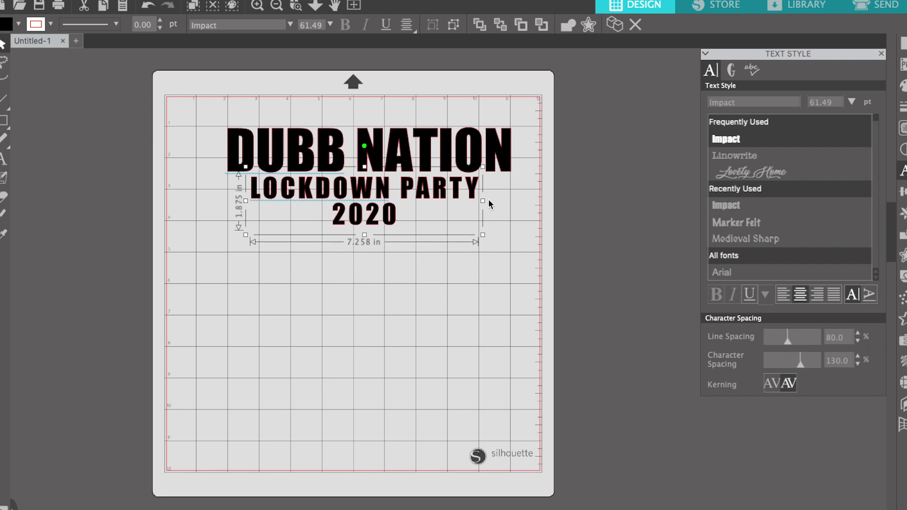
{"action": "left_click_drag", "start_coordinate": [458, 196], "coordinate": [459, 196]}
{"action": "left_click", "coordinate": [497, 281]}
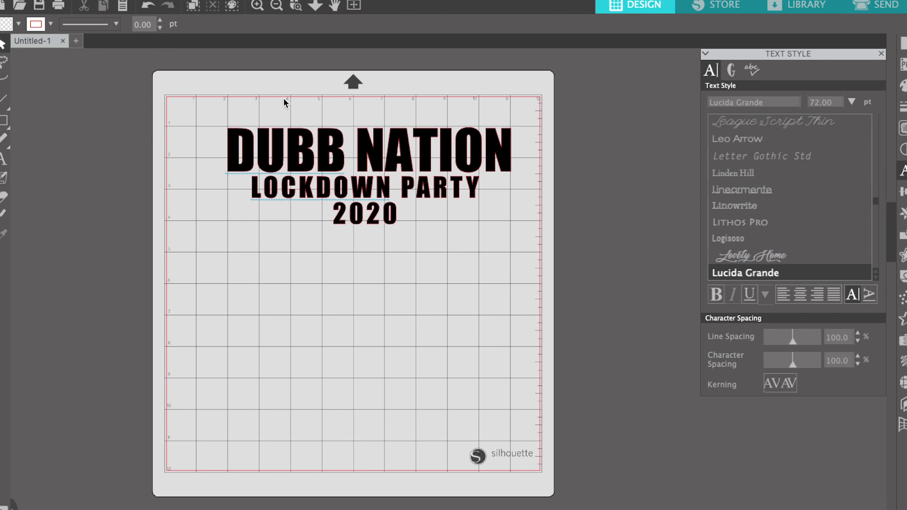
- Open the image mask.png from the Lockdown party folder
{"action": "left_click", "coordinate": [21, 7]}
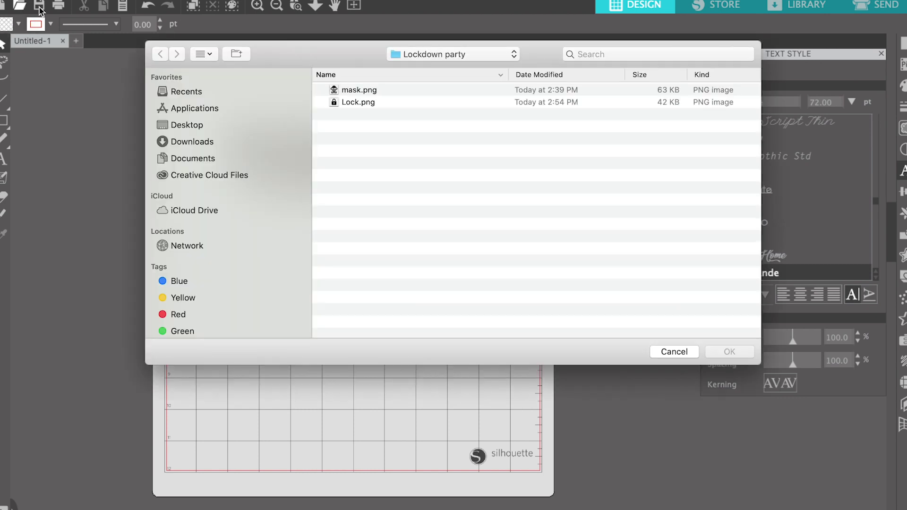
{"action": "left_click", "coordinate": [349, 90]}
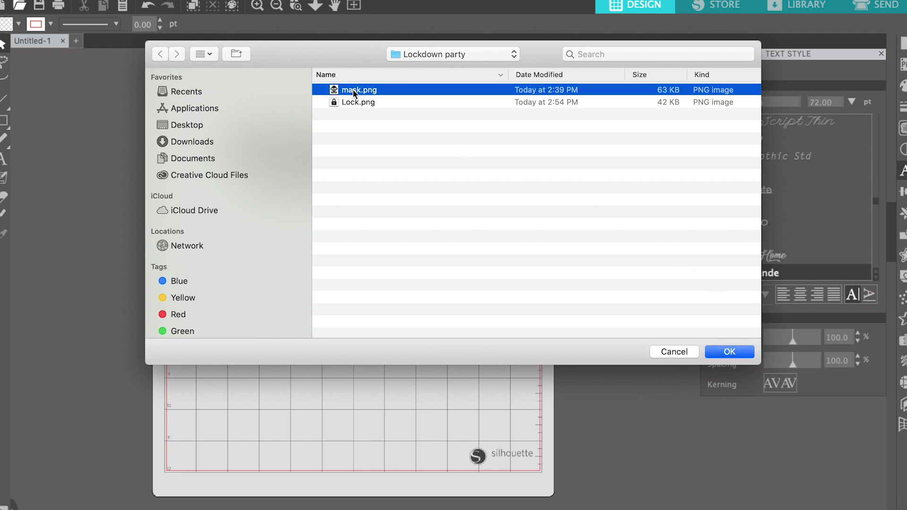
{"action": "left_click", "coordinate": [730, 352]}
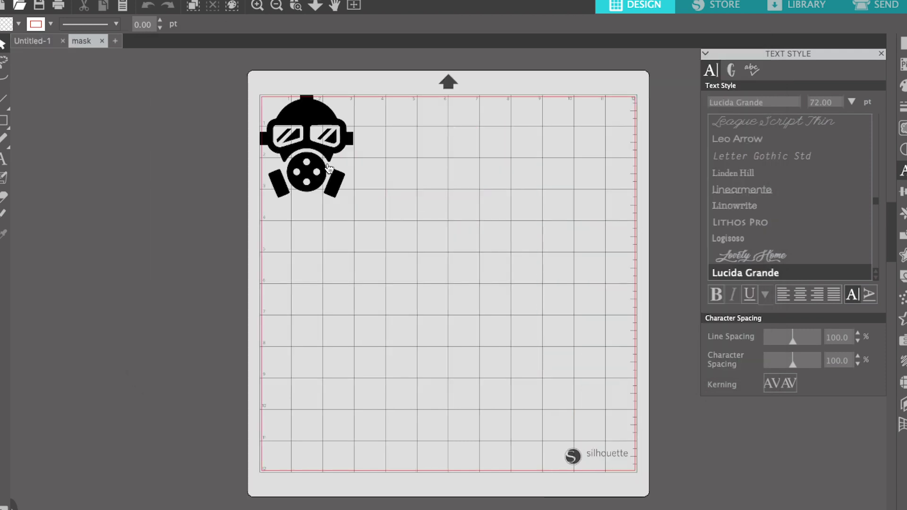
- Enlarge the gas mask image to about 3.5 in wide by 3.8 in tall and move it toward the page's upper middle
{"action": "left_click_drag", "start_coordinate": [310, 128], "coordinate": [401, 174]}
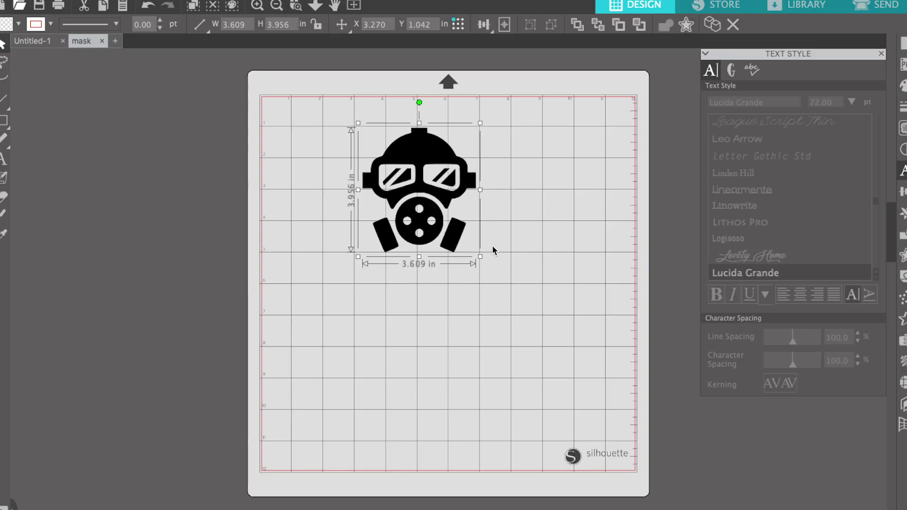
{"action": "mouse_move", "coordinate": [492, 247]}
{"action": "left_mouse_down"}
{"action": "mouse_move", "coordinate": [514, 283]}
{"action": "mouse_move", "coordinate": [482, 251]}
{"action": "left_mouse_up"}
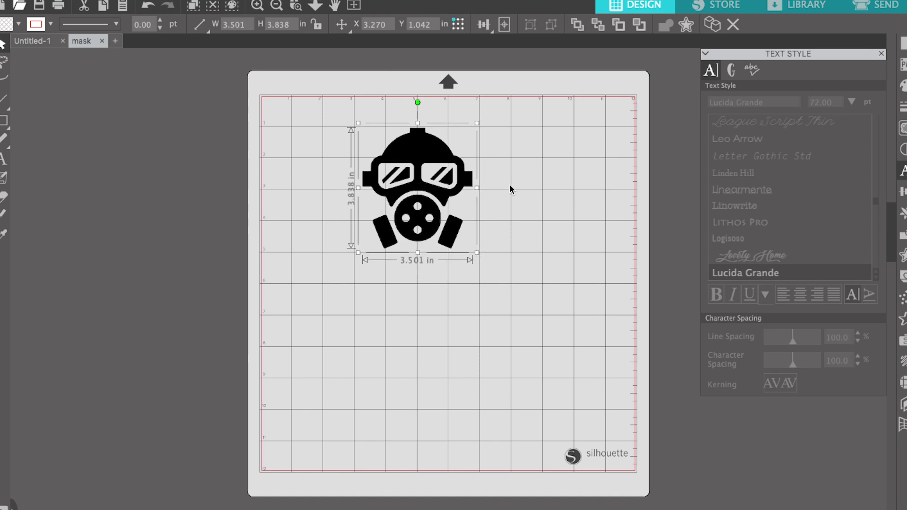
{"action": "mouse_move", "coordinate": [426, 152]}
{"action": "left_mouse_down"}
{"action": "mouse_move", "coordinate": [461, 155]}
{"action": "mouse_move", "coordinate": [460, 175]}
{"action": "mouse_move", "coordinate": [406, 156]}
{"action": "mouse_move", "coordinate": [427, 181]}
{"action": "mouse_move", "coordinate": [431, 132]}
{"action": "mouse_move", "coordinate": [420, 172]}
{"action": "mouse_move", "coordinate": [425, 156]}
{"action": "mouse_move", "coordinate": [408, 151]}
{"action": "mouse_move", "coordinate": [401, 132]}
{"action": "mouse_move", "coordinate": [432, 128]}
{"action": "mouse_move", "coordinate": [410, 157]}
{"action": "mouse_move", "coordinate": [439, 156]}
{"action": "mouse_move", "coordinate": [432, 138]}
{"action": "mouse_move", "coordinate": [460, 148]}
{"action": "mouse_move", "coordinate": [427, 151]}
{"action": "left_mouse_up"}
- Flip the gas mask image horizontally and flip it back to its original orientation
{"action": "right_click", "coordinate": [427, 148]}
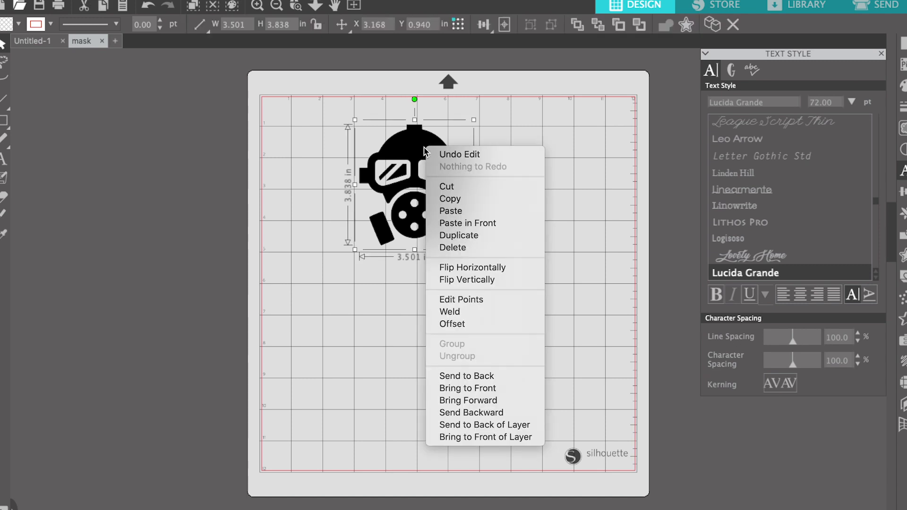
{"action": "left_click", "coordinate": [457, 268]}
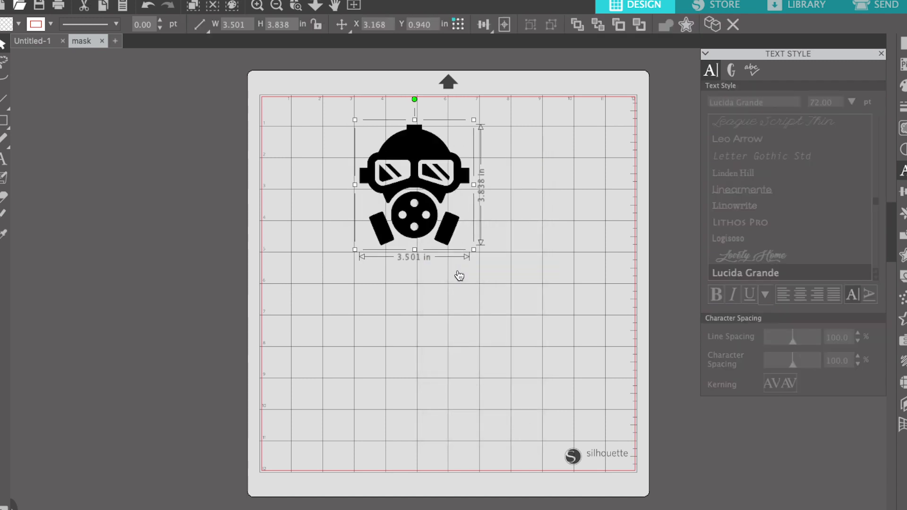
{"action": "right_click", "coordinate": [418, 148]}
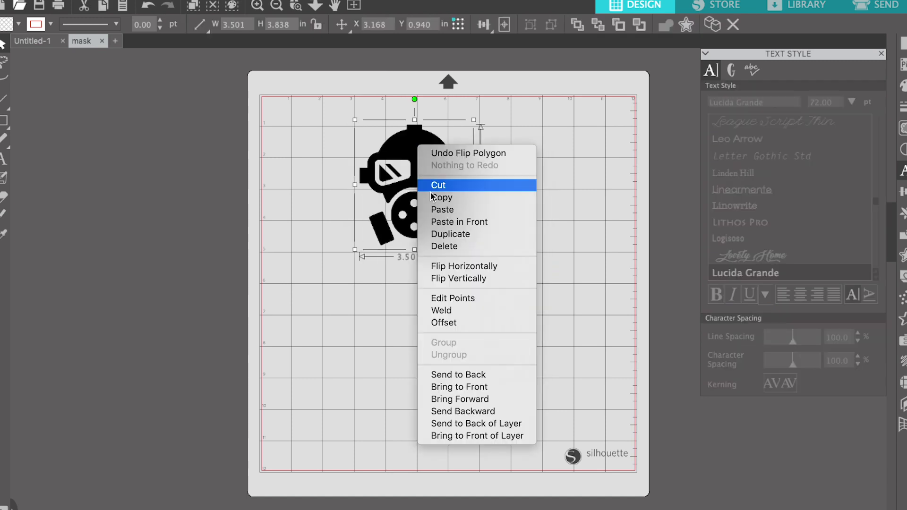
{"action": "left_click", "coordinate": [451, 266]}
- Move the gas mask image slightly to the right on the page
{"action": "left_click", "coordinate": [486, 196]}
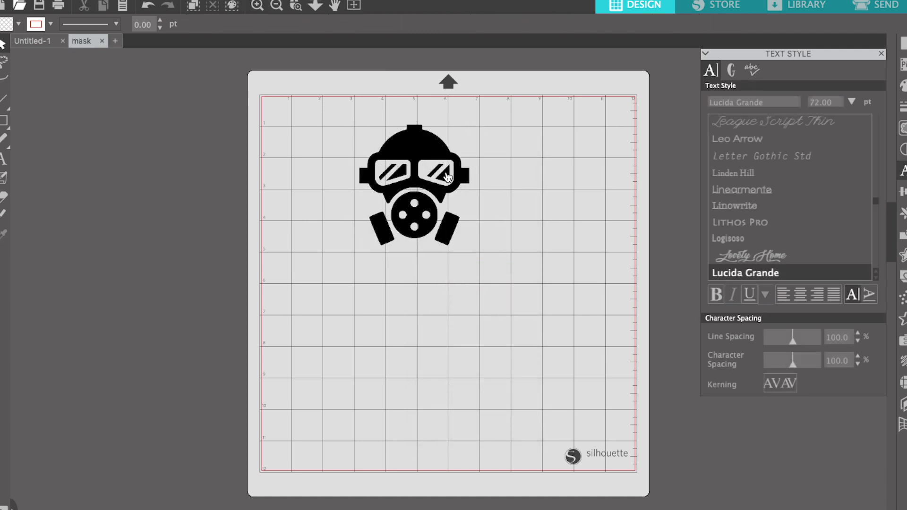
{"action": "left_click_drag", "start_coordinate": [429, 156], "coordinate": [451, 157]}
{"action": "left_click", "coordinate": [451, 158]}
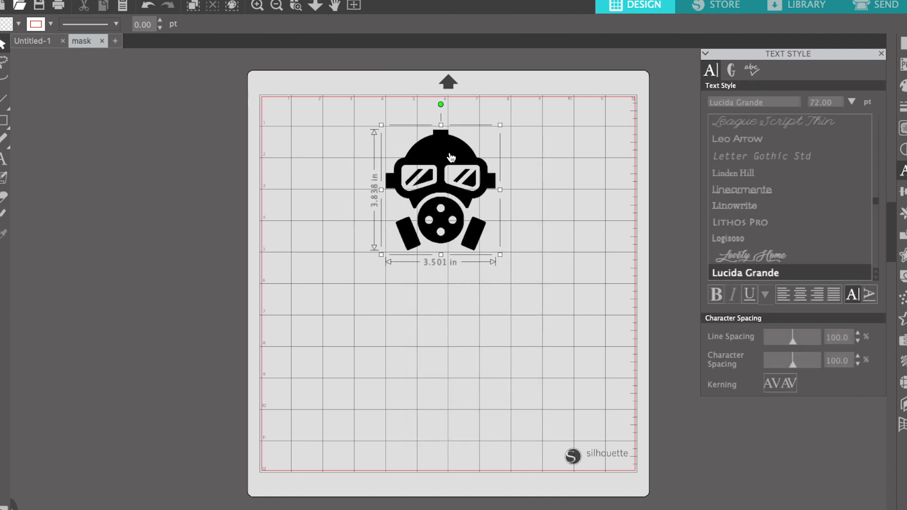
- Check the gas mask image in the Send view, return to the design view and shift the image slightly lower on the page
{"action": "left_click", "coordinate": [864, 4]}
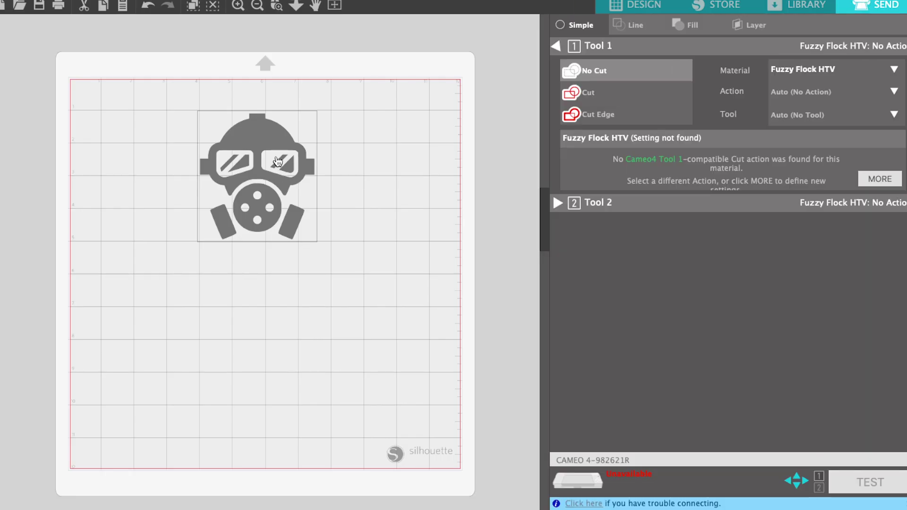
{"action": "left_click", "coordinate": [633, 6]}
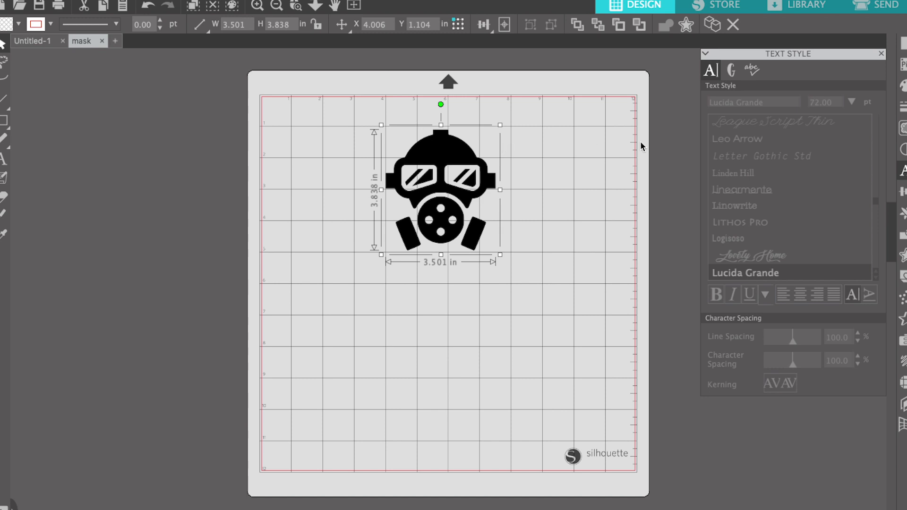
{"action": "mouse_move", "coordinate": [445, 148]}
{"action": "left_mouse_down"}
{"action": "mouse_move", "coordinate": [431, 142]}
{"action": "mouse_move", "coordinate": [451, 150]}
{"action": "left_mouse_up"}
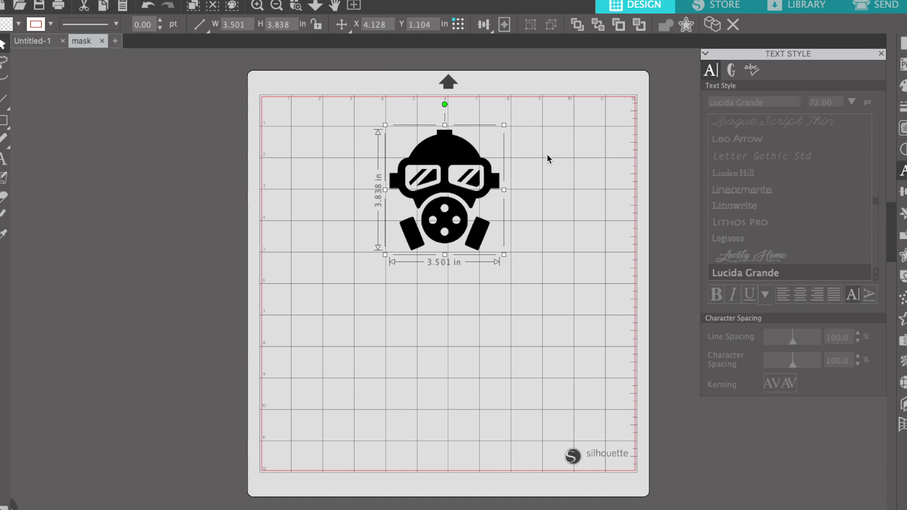
{"action": "mouse_move", "coordinate": [456, 156]}
{"action": "left_mouse_down"}
{"action": "mouse_move", "coordinate": [451, 143]}
{"action": "mouse_move", "coordinate": [438, 143]}
{"action": "mouse_move", "coordinate": [450, 162]}
{"action": "left_mouse_up"}
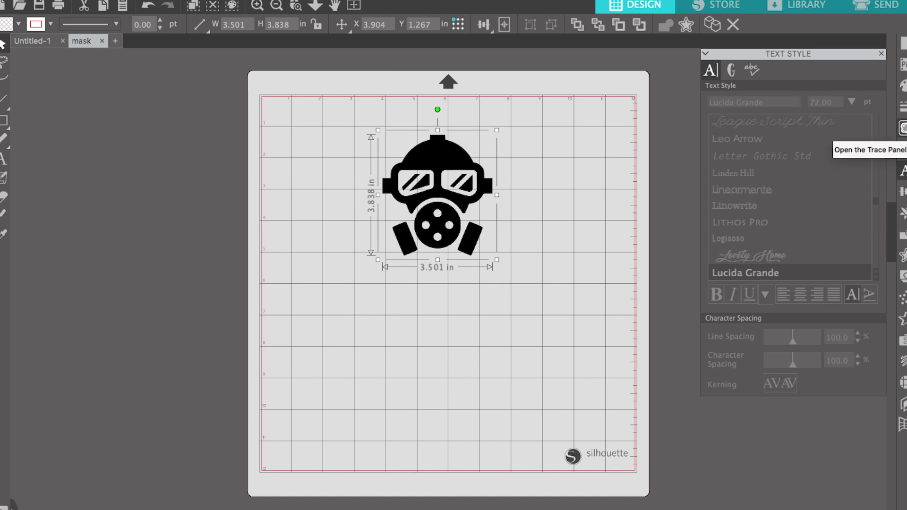
- Select a trace area about 4.0 in wide by 4.5 in tall around the gas mask image
{"action": "left_click", "coordinate": [902, 127]}
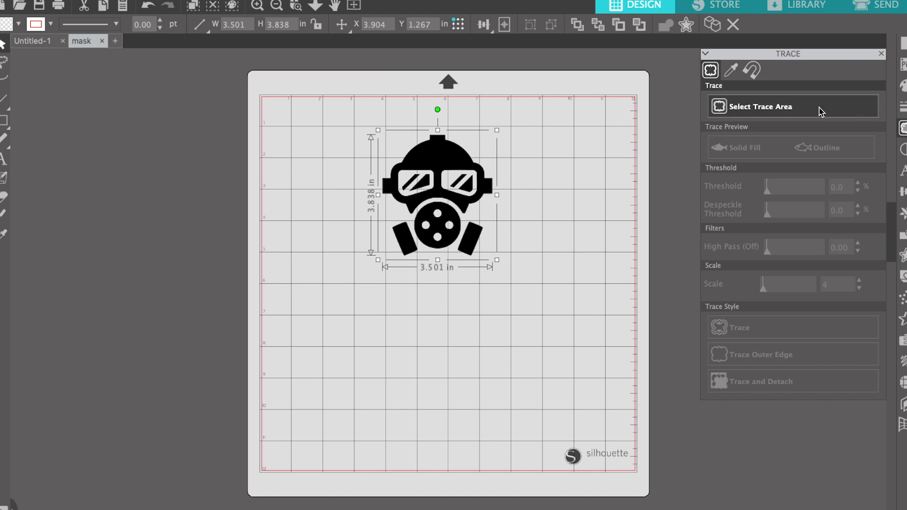
{"action": "left_click", "coordinate": [819, 108]}
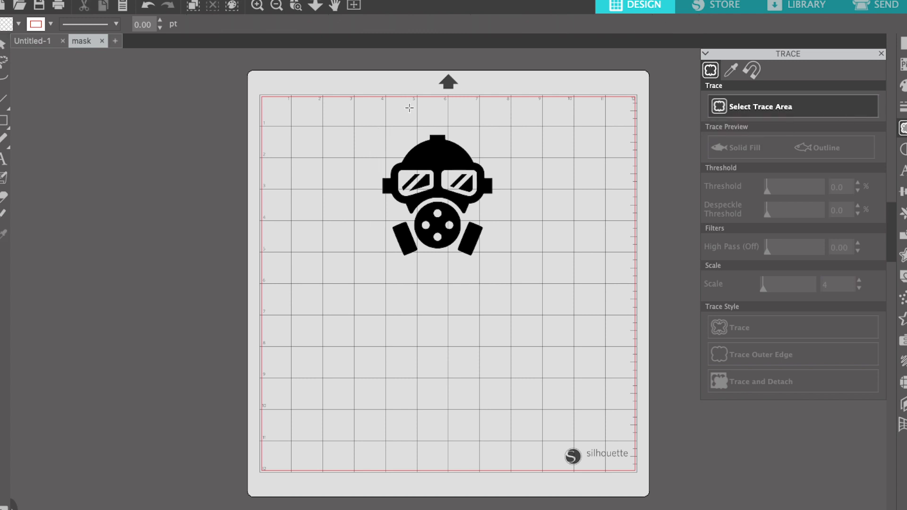
{"action": "mouse_move", "coordinate": [374, 124]}
{"action": "left_mouse_down"}
{"action": "mouse_move", "coordinate": [430, 146]}
{"action": "mouse_move", "coordinate": [499, 265]}
{"action": "left_mouse_up"}
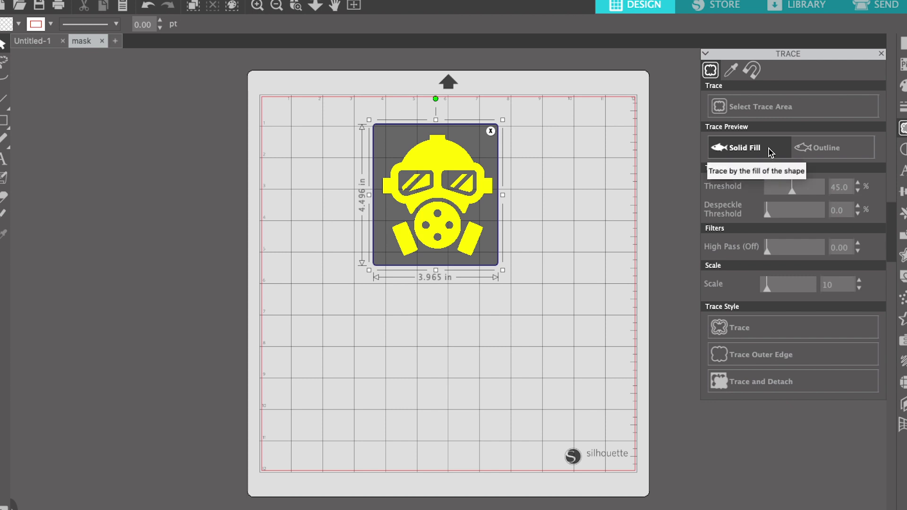
- Compare the Outline and Solid Fill trace previews of the gas mask, ending on Solid Fill
{"action": "left_click", "coordinate": [827, 150]}
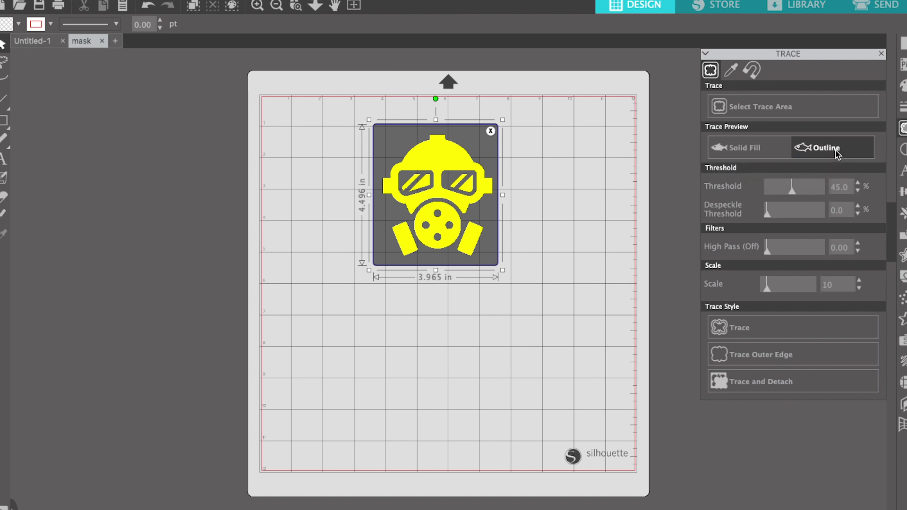
{"action": "left_click", "coordinate": [765, 151]}
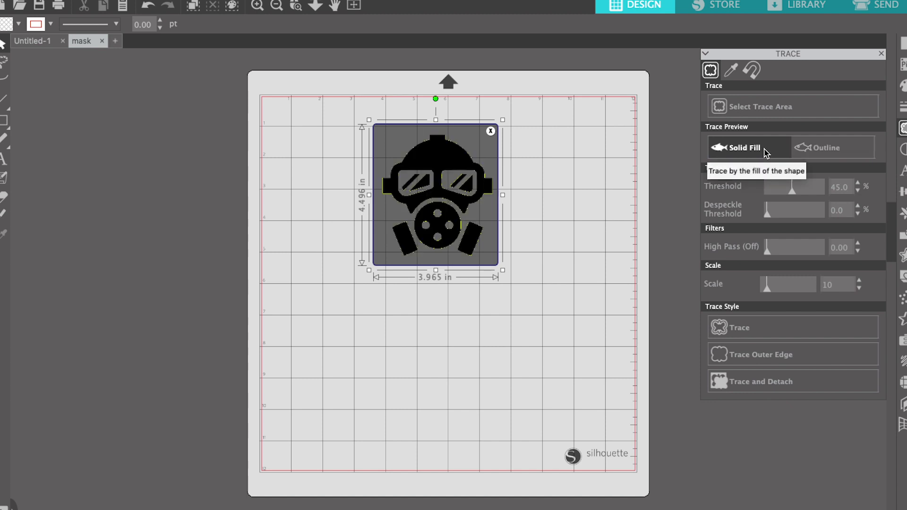
{"action": "left_click", "coordinate": [824, 154]}
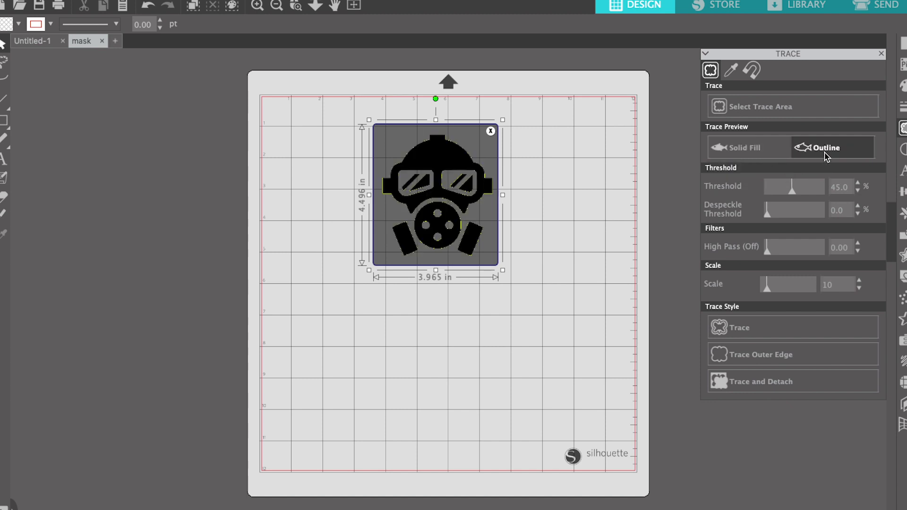
{"action": "left_click", "coordinate": [779, 147]}
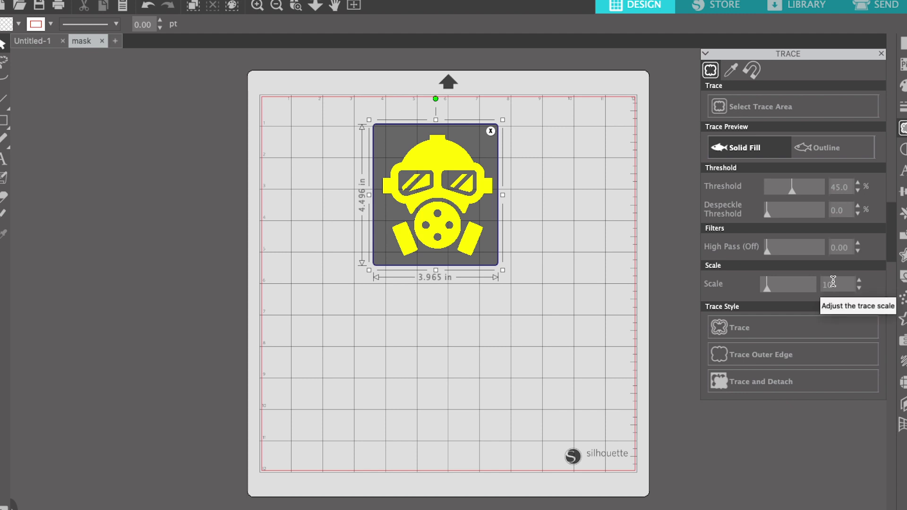
- Trace the gas mask with the standard Trace style and delete the original black image
{"action": "left_click", "coordinate": [769, 327]}
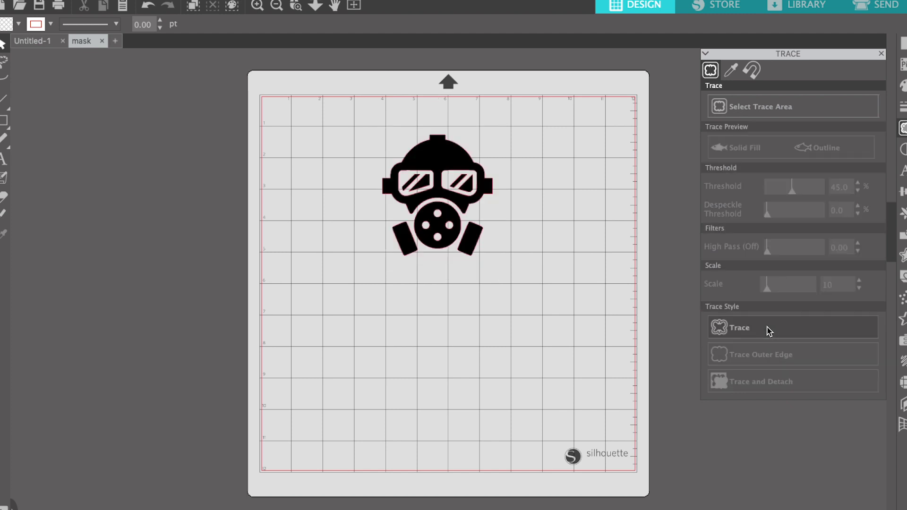
{"action": "left_click", "coordinate": [462, 199]}
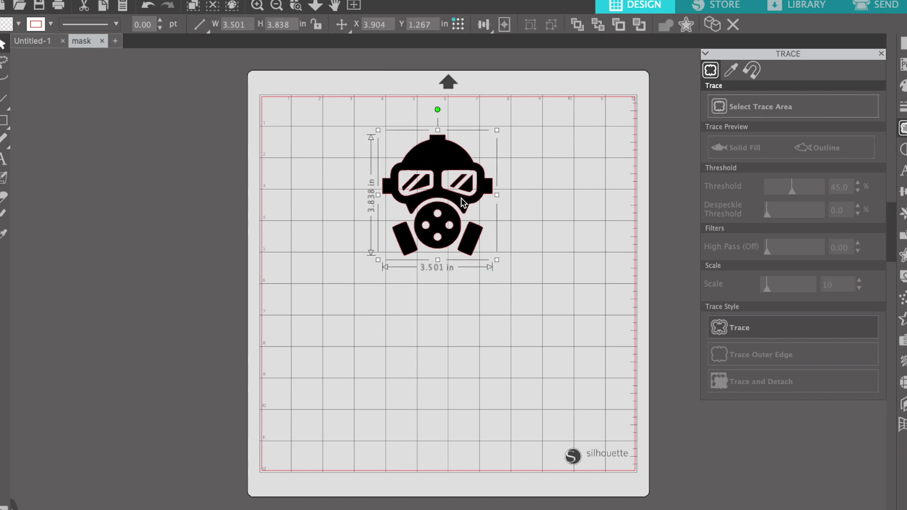
{"action": "key", "text": "Delete"}
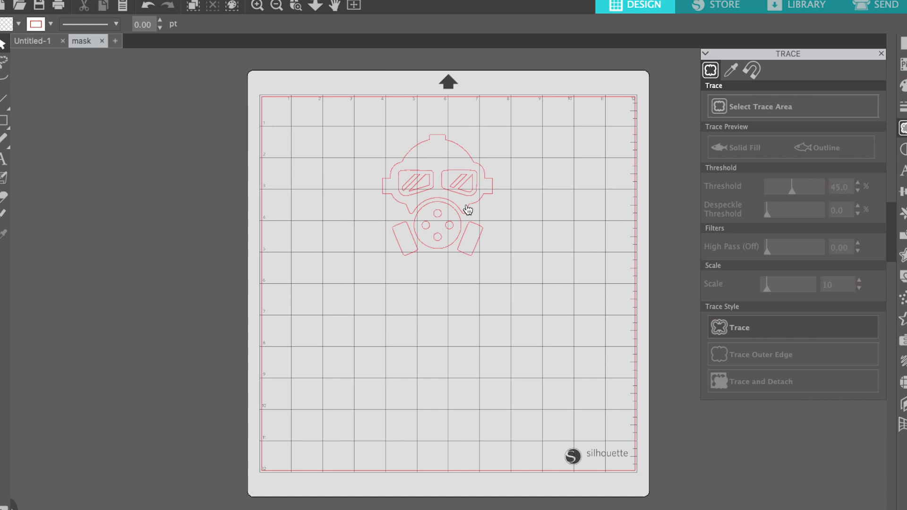
- Fill the traced gas mask outline with solid black and reposition it in the page's upper middle
{"action": "mouse_move", "coordinate": [467, 210]}
{"action": "left_mouse_down"}
{"action": "mouse_move", "coordinate": [513, 217]}
{"action": "mouse_move", "coordinate": [435, 233]}
{"action": "mouse_move", "coordinate": [384, 197]}
{"action": "mouse_move", "coordinate": [491, 180]}
{"action": "mouse_move", "coordinate": [474, 197]}
{"action": "left_mouse_up"}
{"action": "left_click", "coordinate": [531, 191]}
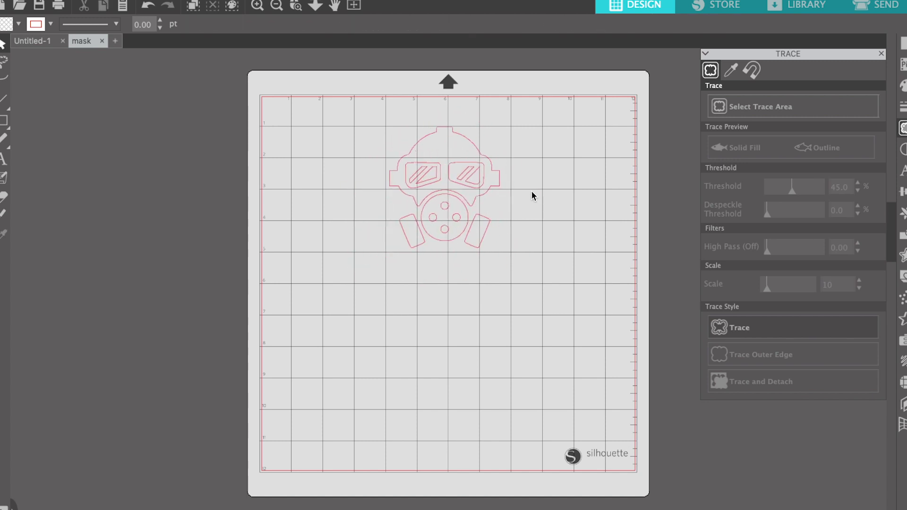
{"action": "left_click", "coordinate": [501, 186]}
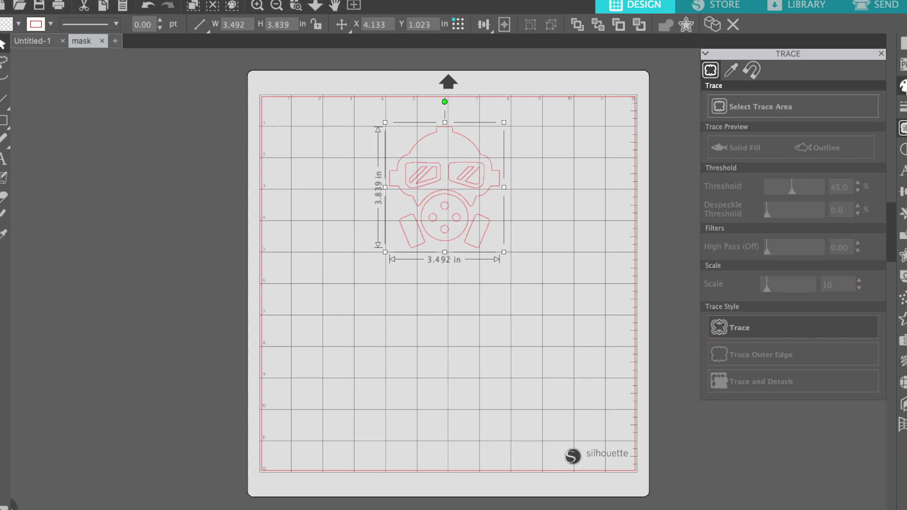
{"action": "left_click", "coordinate": [902, 87]}
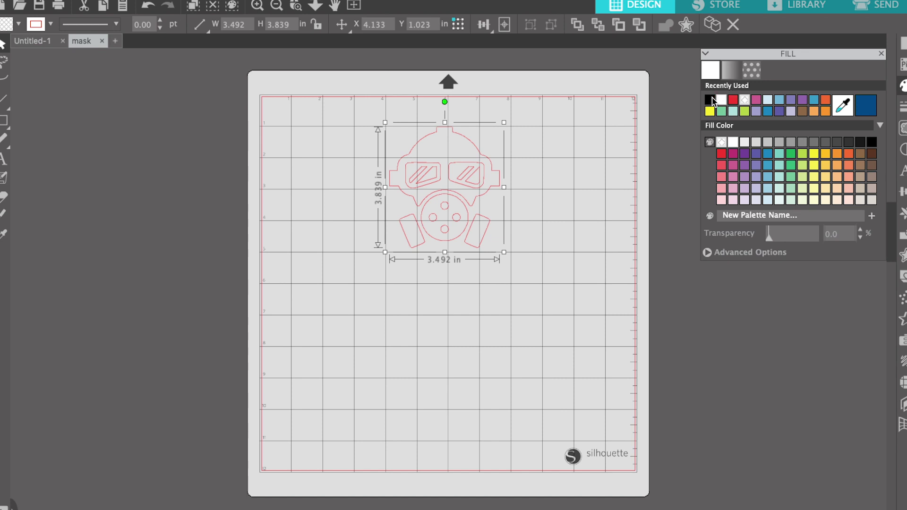
{"action": "left_click", "coordinate": [709, 100]}
{"action": "mouse_move", "coordinate": [430, 161]}
{"action": "left_mouse_down"}
{"action": "mouse_move", "coordinate": [502, 191]}
{"action": "mouse_move", "coordinate": [447, 158]}
{"action": "left_mouse_up"}
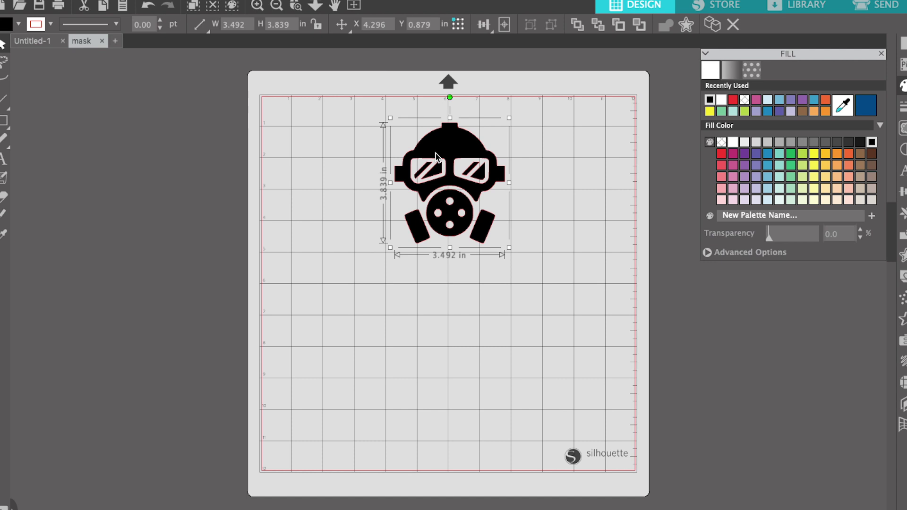
{"action": "mouse_move", "coordinate": [448, 150]}
{"action": "left_mouse_down"}
{"action": "mouse_move", "coordinate": [434, 154]}
{"action": "mouse_move", "coordinate": [441, 157]}
{"action": "left_mouse_up"}
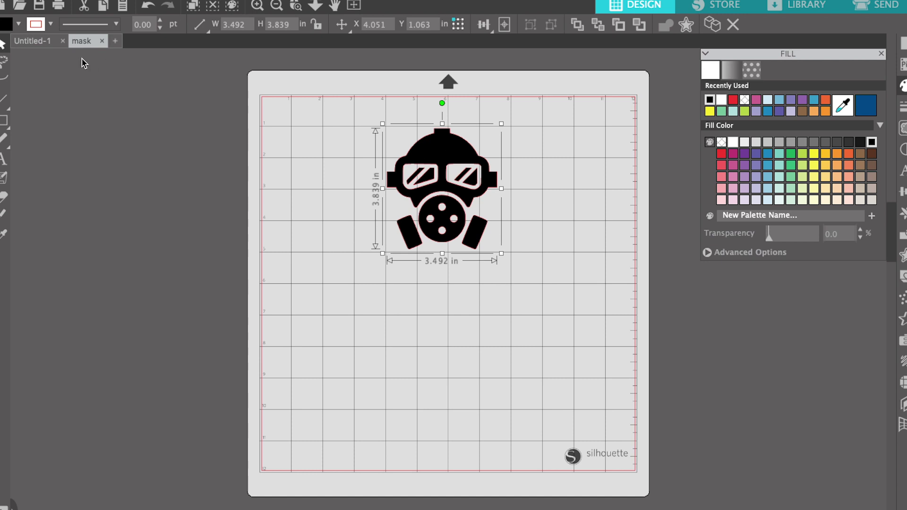
- Paste a copy of the traced gas mask into the Untitled-1 design and place it below the 2020 text
{"action": "left_click", "coordinate": [44, 42]}
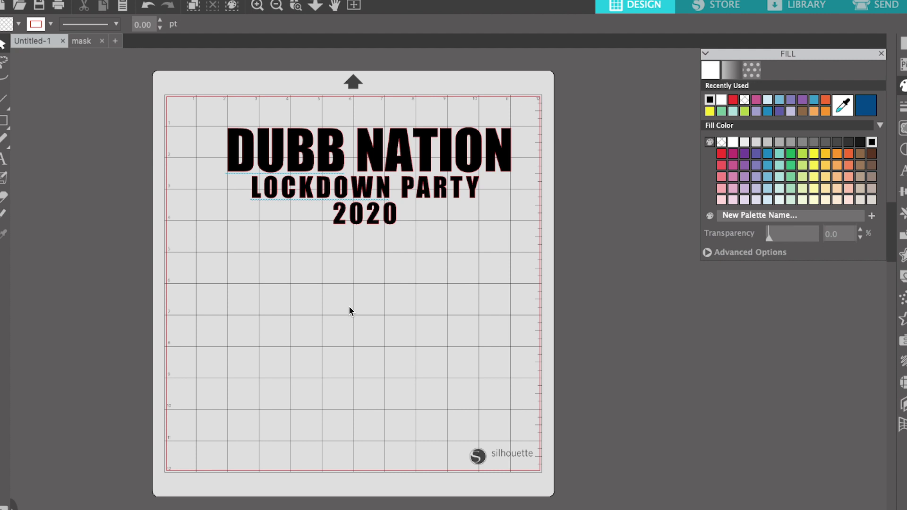
{"action": "key", "text": "ctrl+v"}
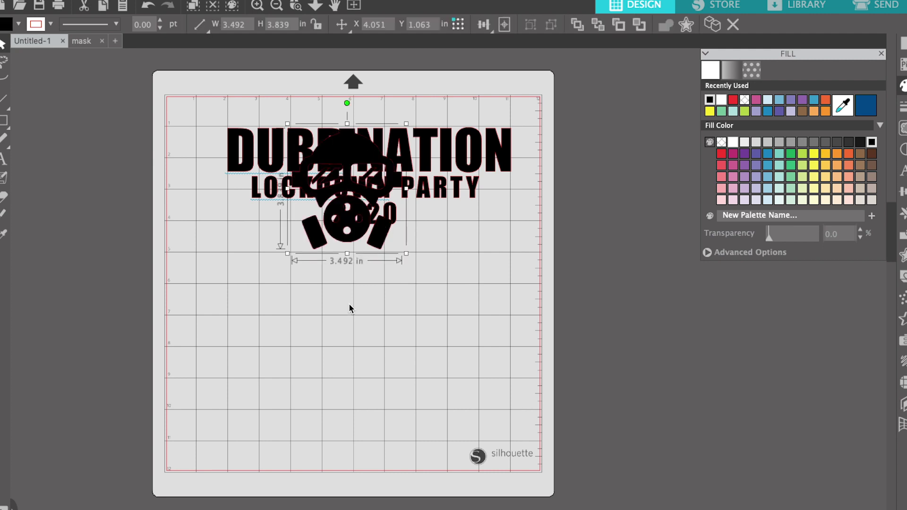
{"action": "left_click_drag", "start_coordinate": [343, 244], "coordinate": [367, 350]}
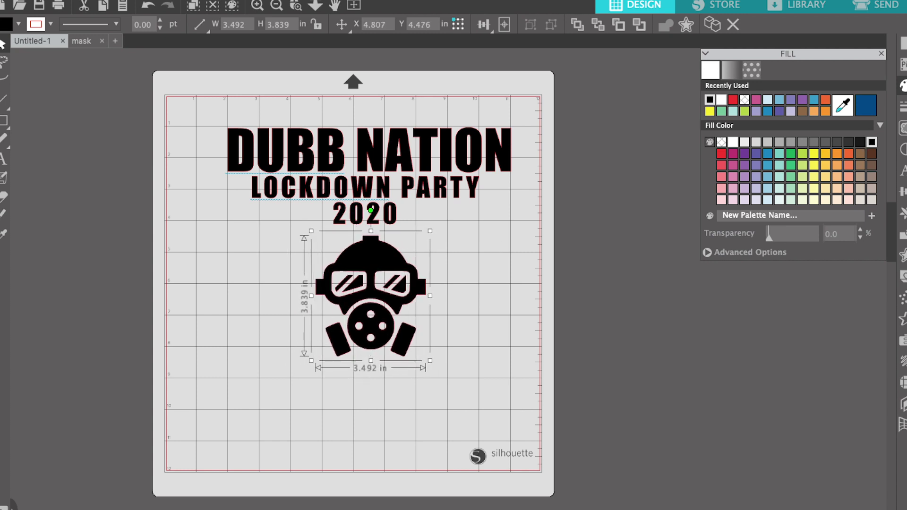
- Fill the pasted gas mask with white and move it up over the DUBB NATION and LOCKDOWN PARTY 2020 text
{"action": "left_click", "coordinate": [902, 85]}
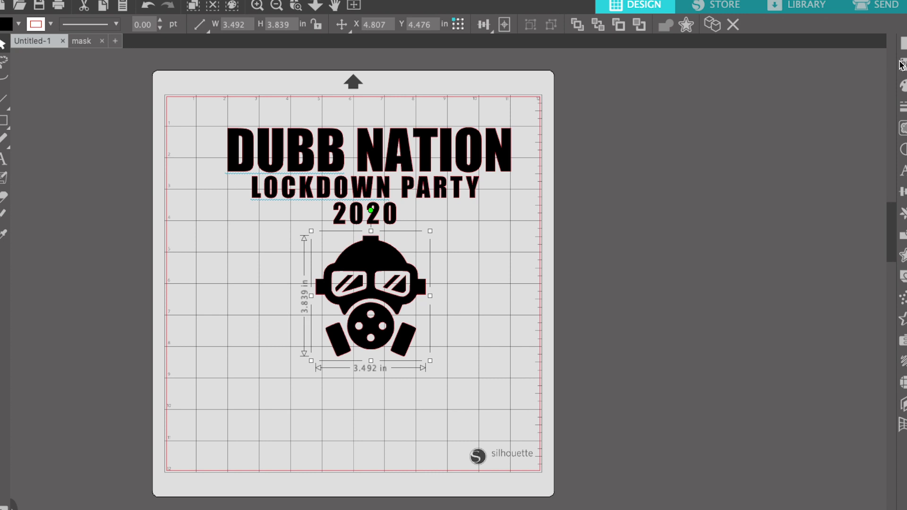
{"action": "left_click", "coordinate": [902, 86]}
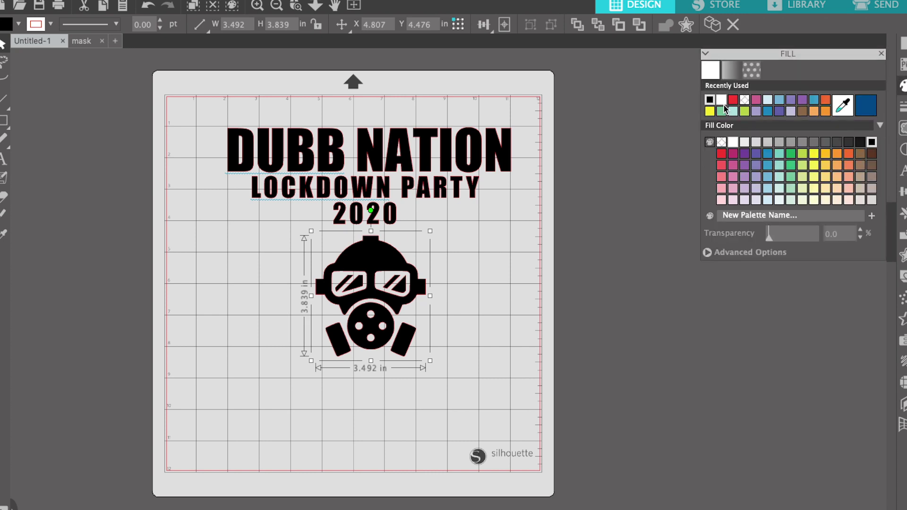
{"action": "left_click", "coordinate": [721, 101]}
{"action": "left_click_drag", "start_coordinate": [380, 263], "coordinate": [365, 137]}
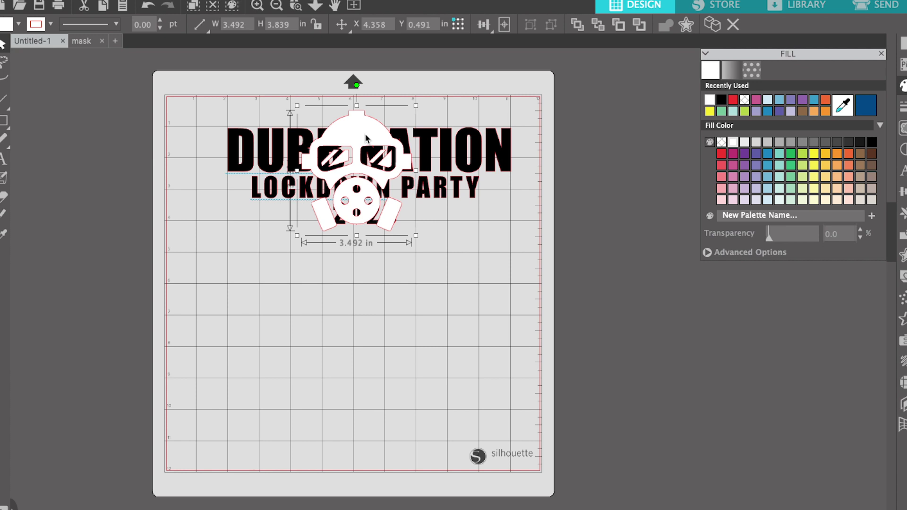
- Send the white gas mask backward behind all the text and nudge it slightly upward
{"action": "left_click", "coordinate": [640, 31]}
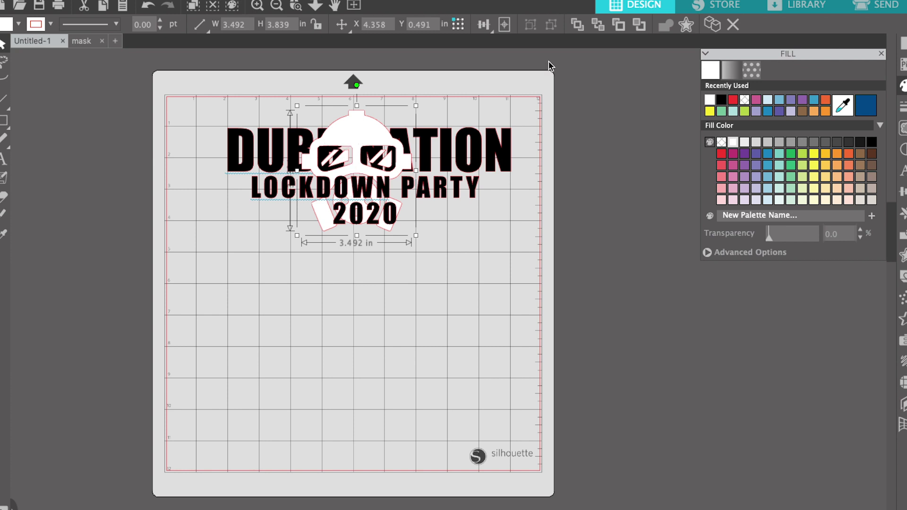
{"action": "left_click", "coordinate": [641, 27]}
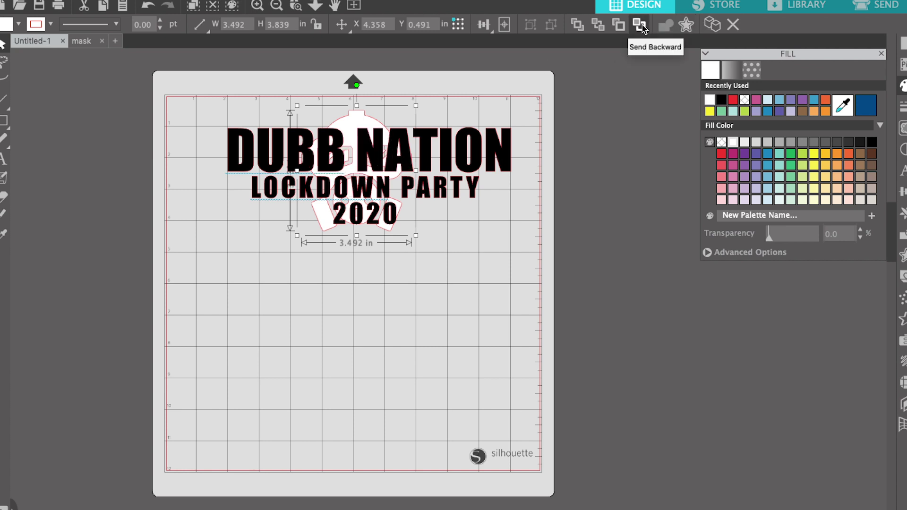
{"action": "mouse_move", "coordinate": [356, 127]}
{"action": "left_mouse_down"}
{"action": "mouse_move", "coordinate": [364, 121]}
{"action": "mouse_move", "coordinate": [354, 123]}
{"action": "left_mouse_up"}
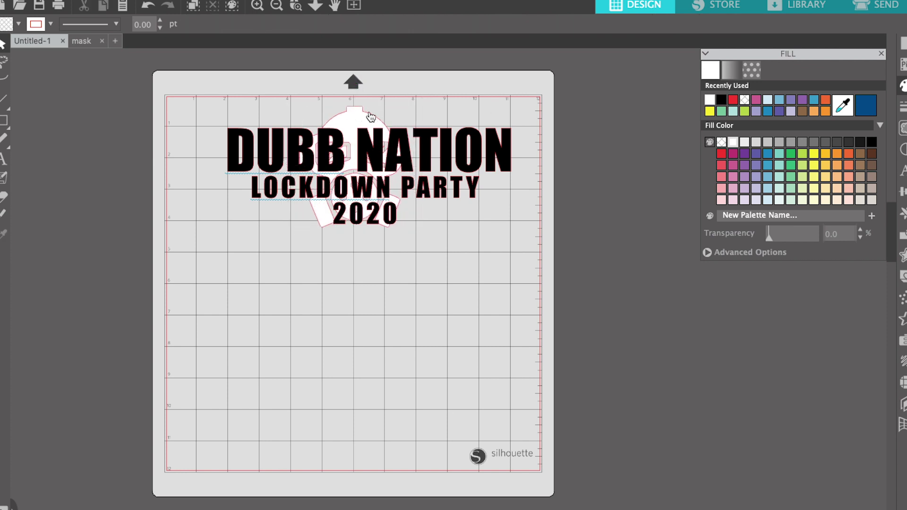
- Try the forward, backward, front and back stacking options on the white gas mask, finishing with it behind all the text
{"action": "left_click", "coordinate": [619, 25]}
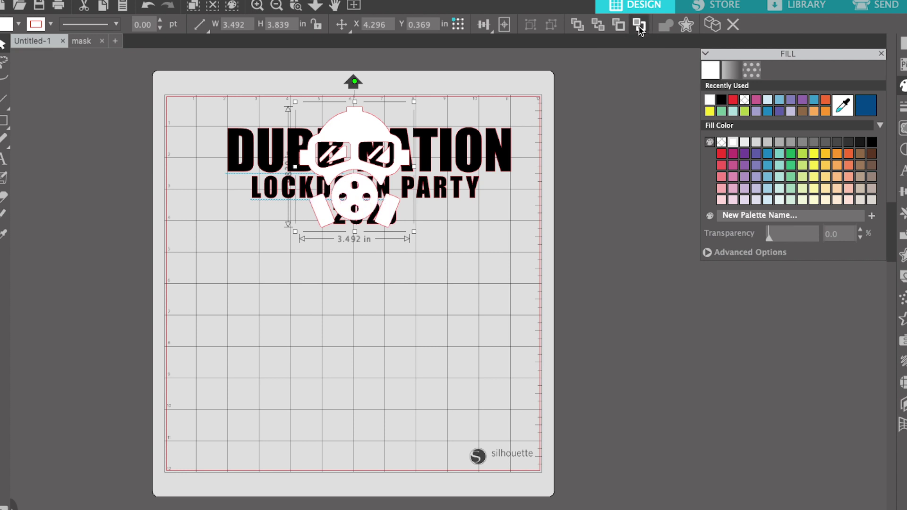
{"action": "left_click", "coordinate": [639, 28]}
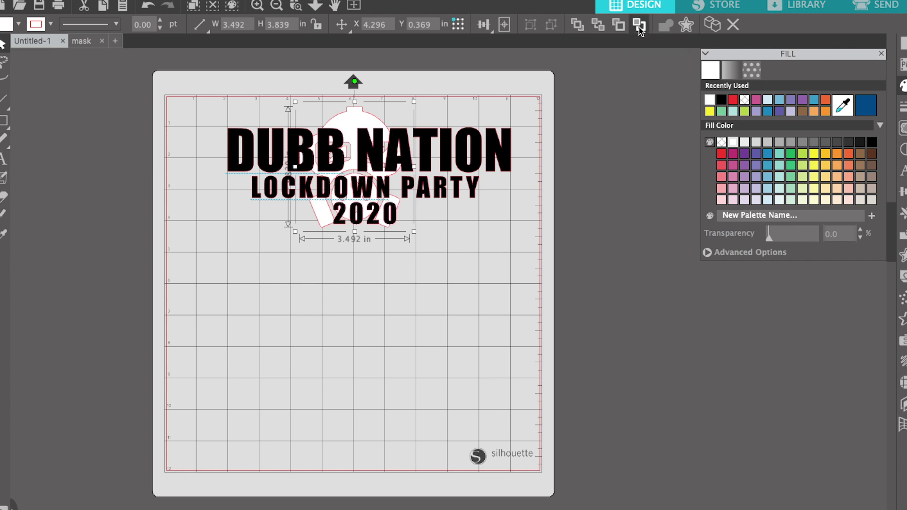
{"action": "left_click", "coordinate": [612, 28]}
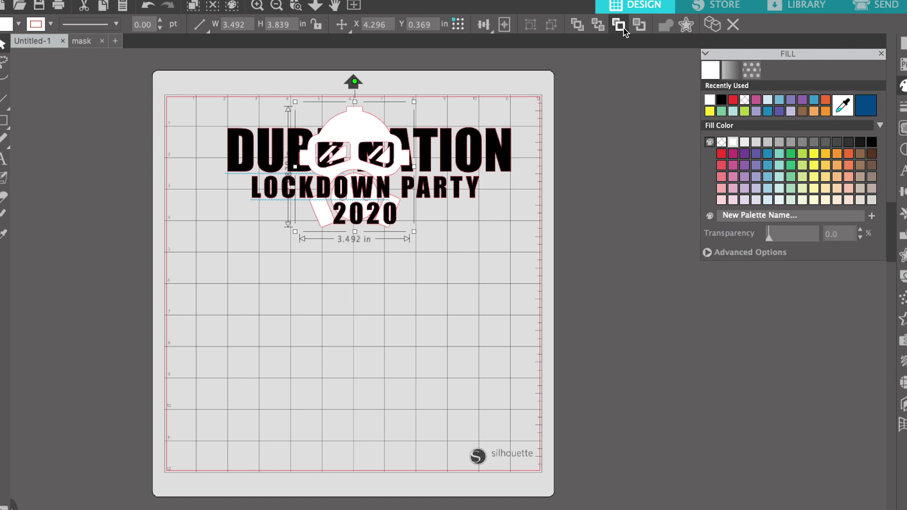
{"action": "left_click", "coordinate": [603, 28]}
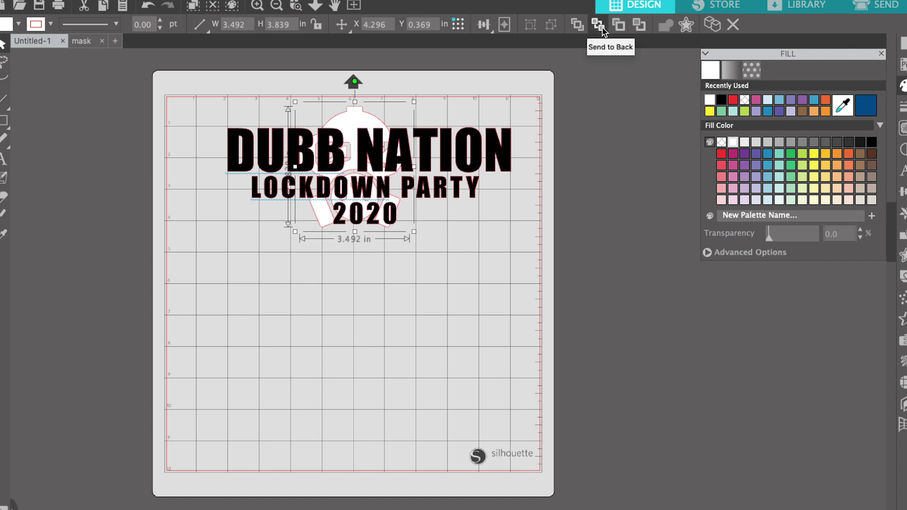
{"action": "left_click", "coordinate": [580, 28]}
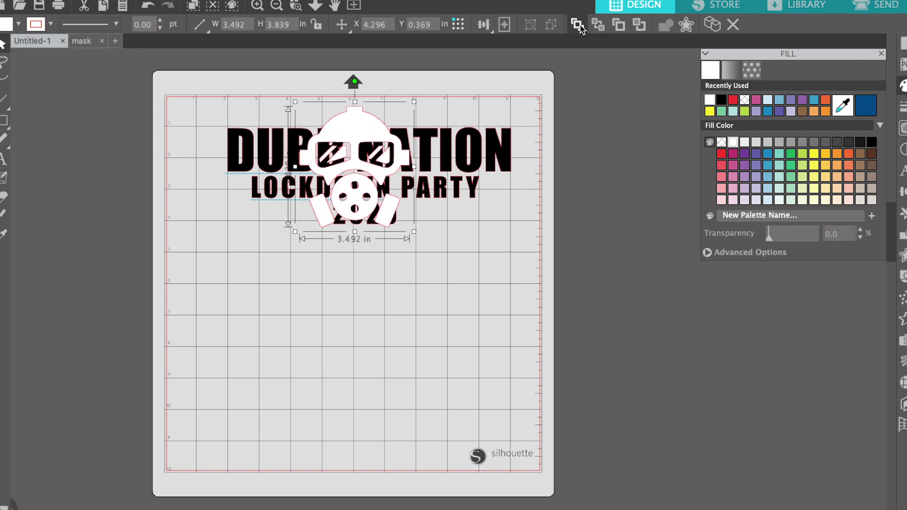
{"action": "left_click", "coordinate": [640, 26]}
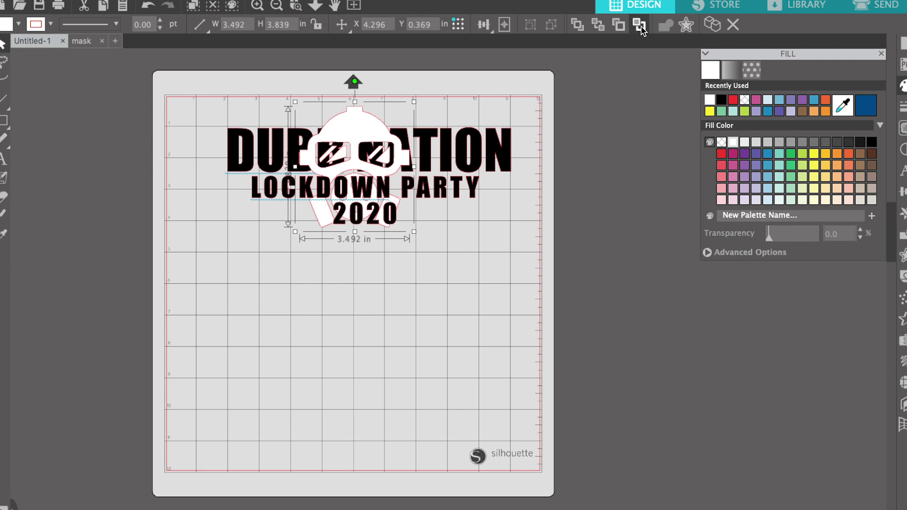
{"action": "left_click", "coordinate": [641, 27]}
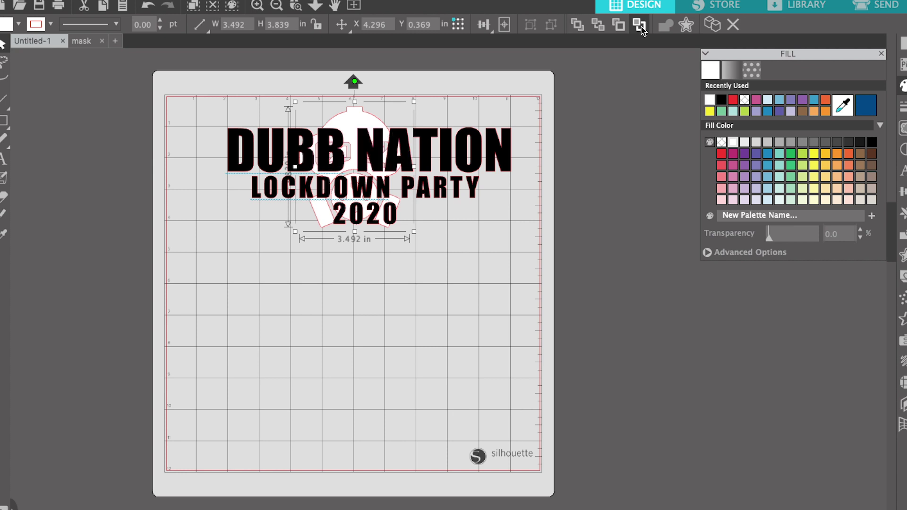
- Bring the white gas mask forward until it sits in front of all the text
{"action": "left_click", "coordinate": [626, 30]}
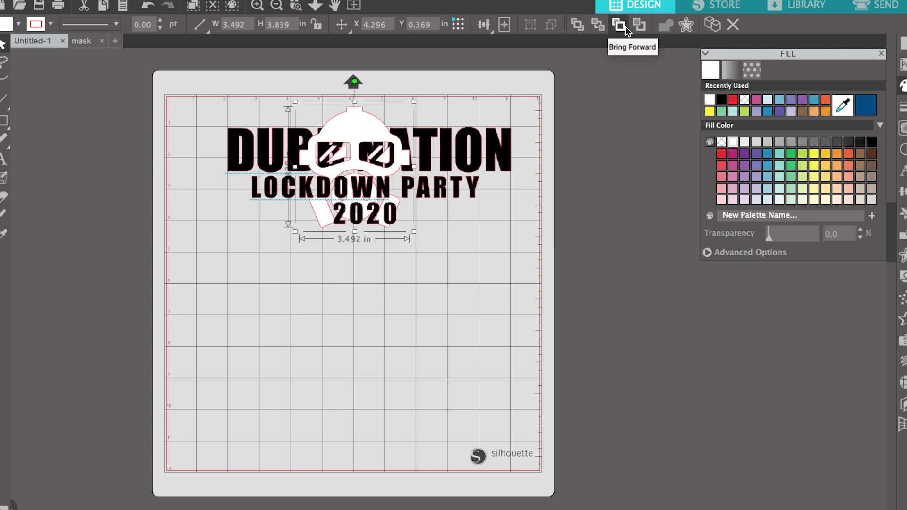
{"action": "left_click", "coordinate": [627, 30]}
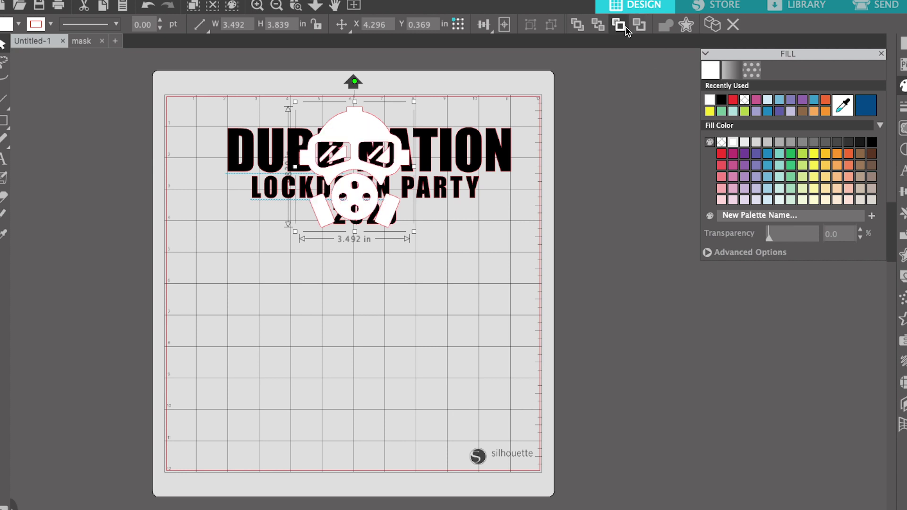
{"action": "left_click", "coordinate": [600, 27]}
{"action": "left_click", "coordinate": [580, 27]}
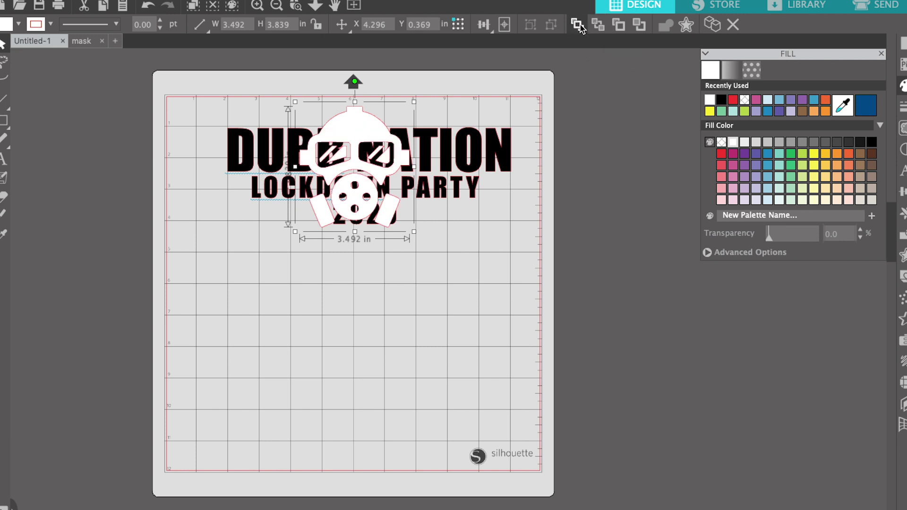
- Fill the gas mask with black and move it off the text to the empty area beside and below 2020
{"action": "left_click_drag", "start_coordinate": [365, 128], "coordinate": [377, 146]}
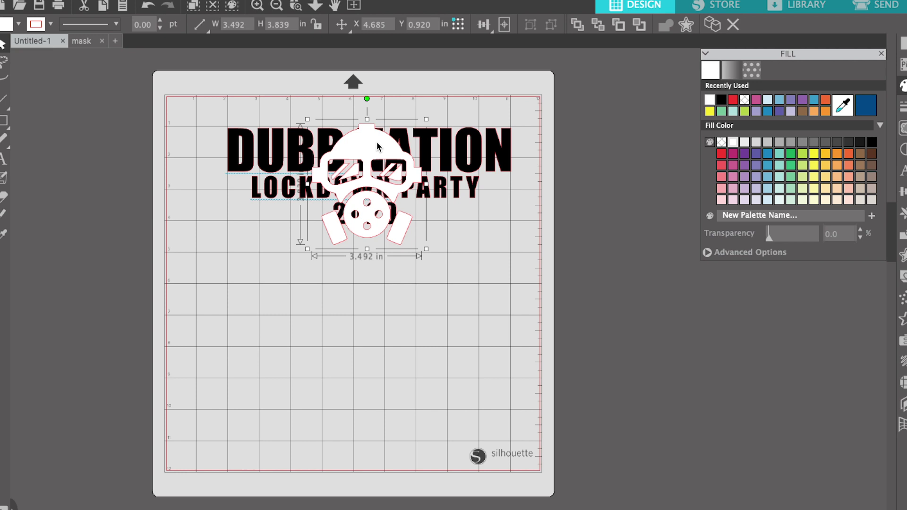
{"action": "left_click", "coordinate": [721, 100]}
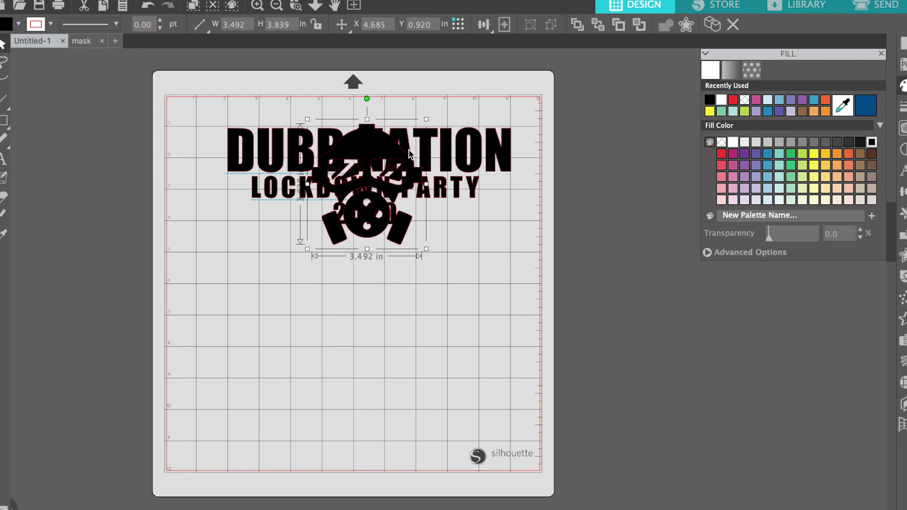
{"action": "left_click_drag", "start_coordinate": [377, 163], "coordinate": [274, 257]}
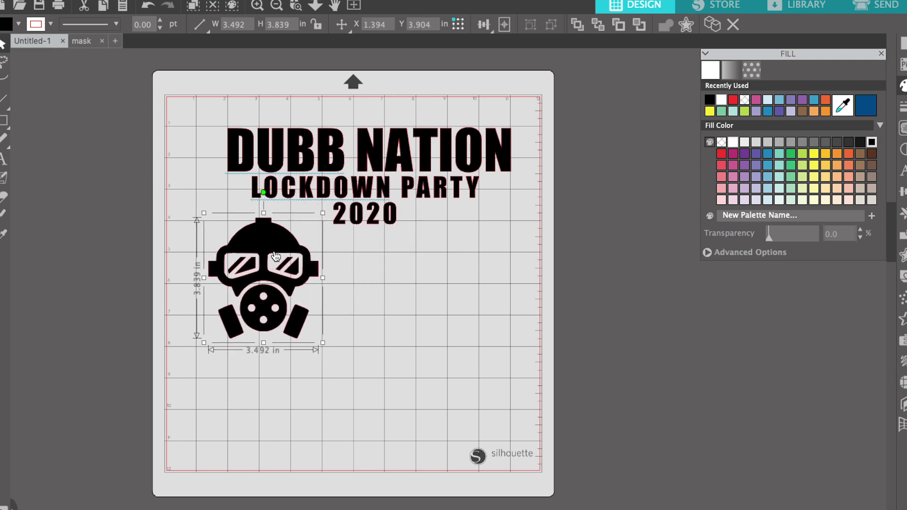
- Replace the letter O in the DUBB NATION text with blank spaces
{"action": "left_click", "coordinate": [293, 158]}
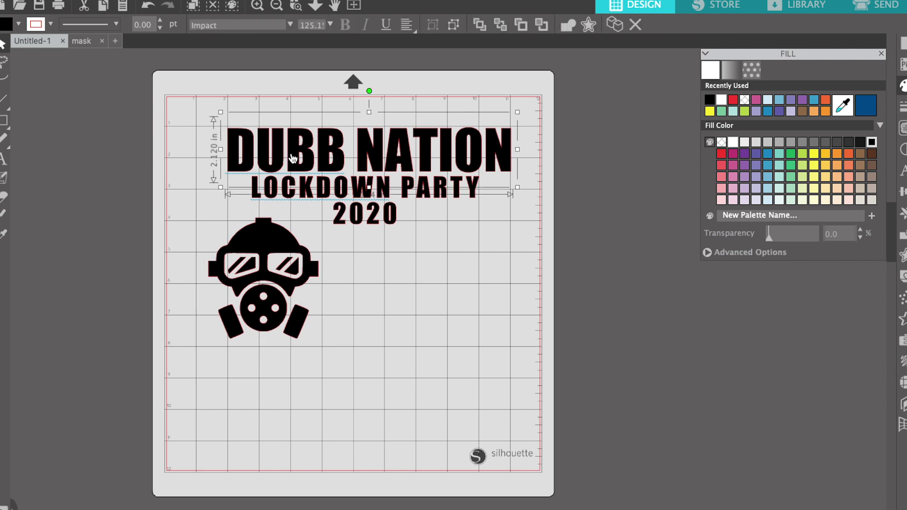
{"action": "double_click", "coordinate": [292, 157]}
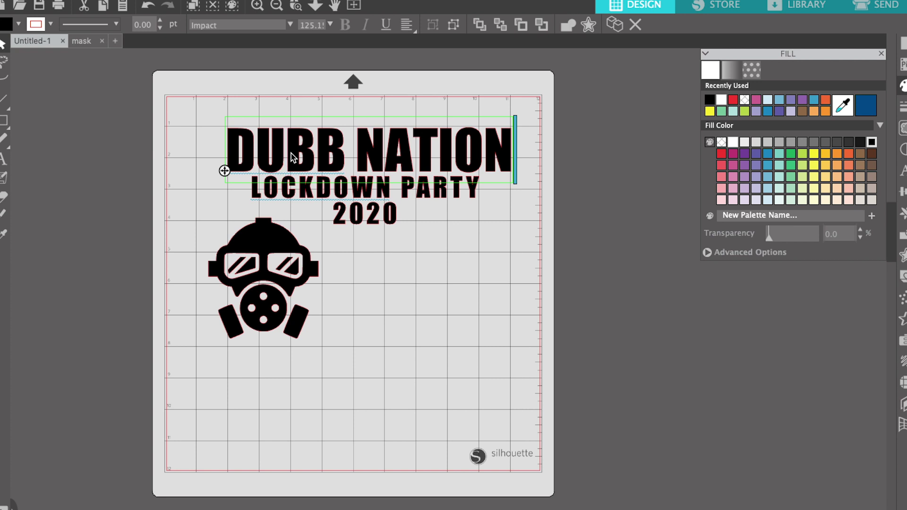
{"action": "key", "text": "Right"}
{"action": "key", "text": "Right"}
{"action": "key", "text": "Right"}
{"action": "key", "text": "Right"}
{"action": "key", "text": "BackSpace"}
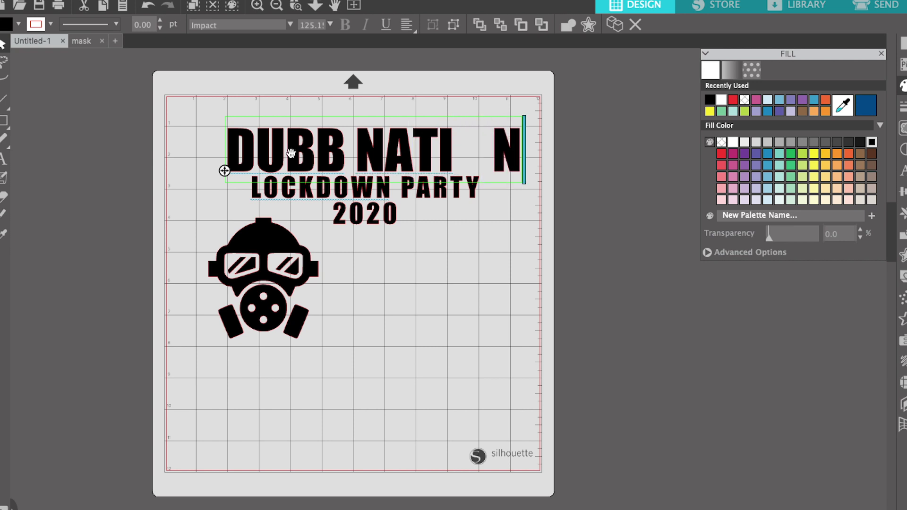
- Shrink the black gas mask to about 1.23 by 1.35 in and place it in the gap before the last N of NATION
{"action": "left_click", "coordinate": [308, 236]}
{"action": "left_click", "coordinate": [275, 239]}
{"action": "left_click_drag", "start_coordinate": [203, 214], "coordinate": [476, 140]}
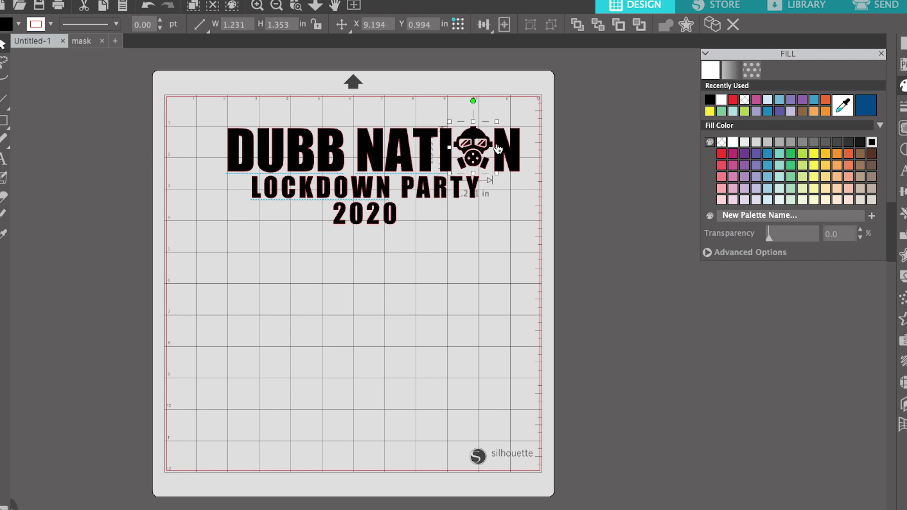
- Add another space before the last N of NATION and shift the DUBB NATION text slightly left
{"action": "left_click", "coordinate": [496, 151]}
{"action": "double_click", "coordinate": [496, 151]}
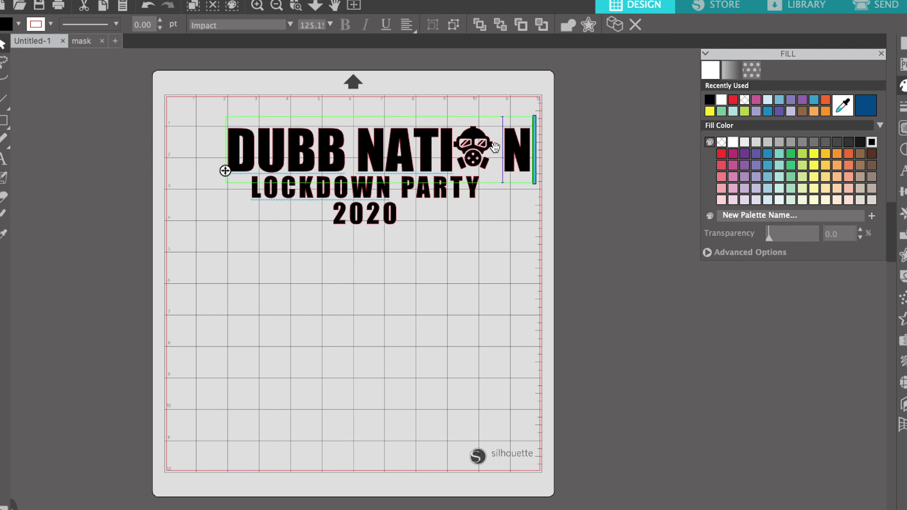
{"action": "left_click", "coordinate": [436, 147]}
{"action": "left_click", "coordinate": [403, 110]}
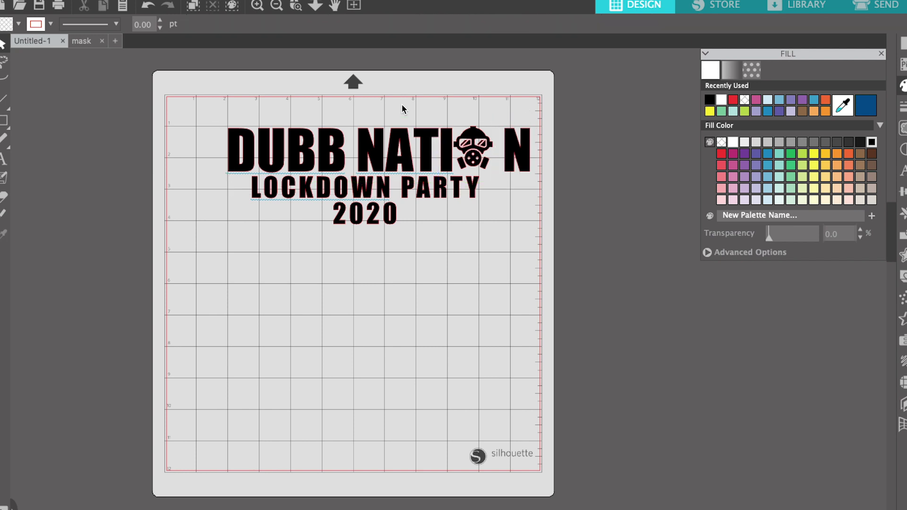
{"action": "left_click_drag", "start_coordinate": [403, 132], "coordinate": [398, 131]}
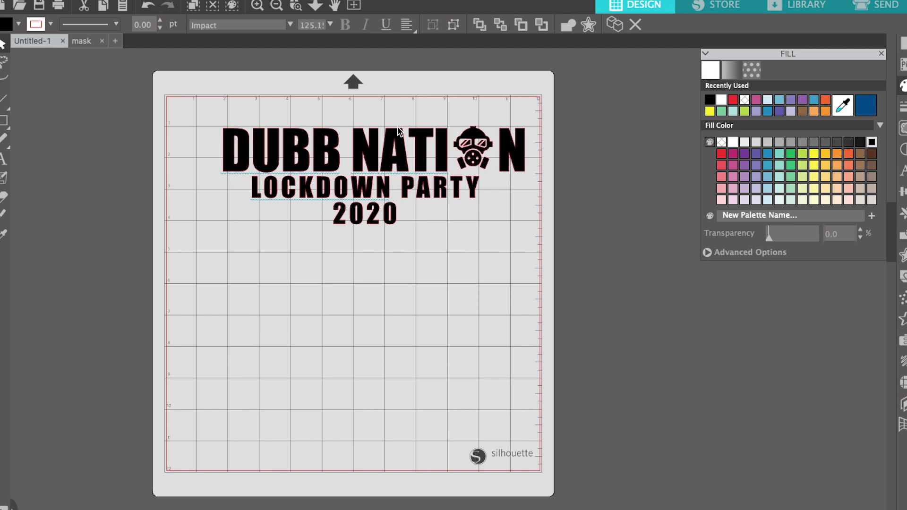
{"action": "left_click", "coordinate": [400, 131]}
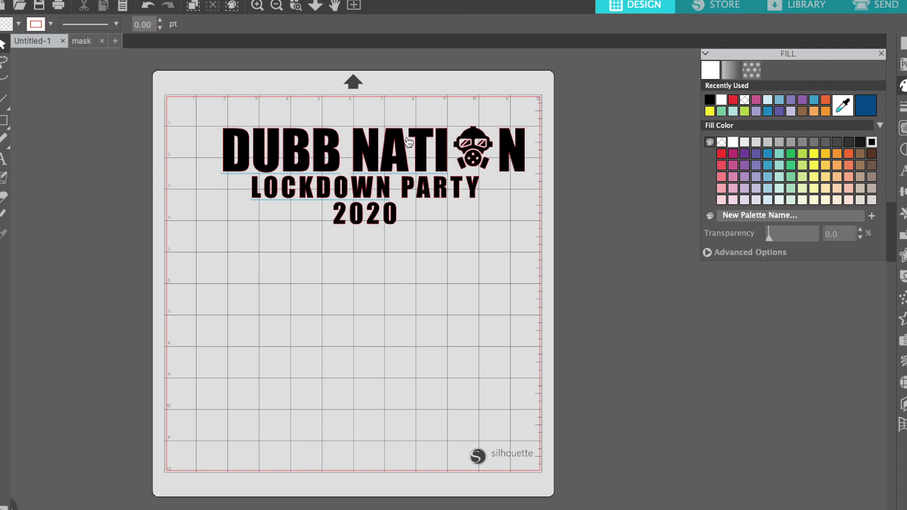
- Remove the extra space before the last N of NATION and shift the DUBB NATION text slightly right
{"action": "left_click", "coordinate": [453, 152]}
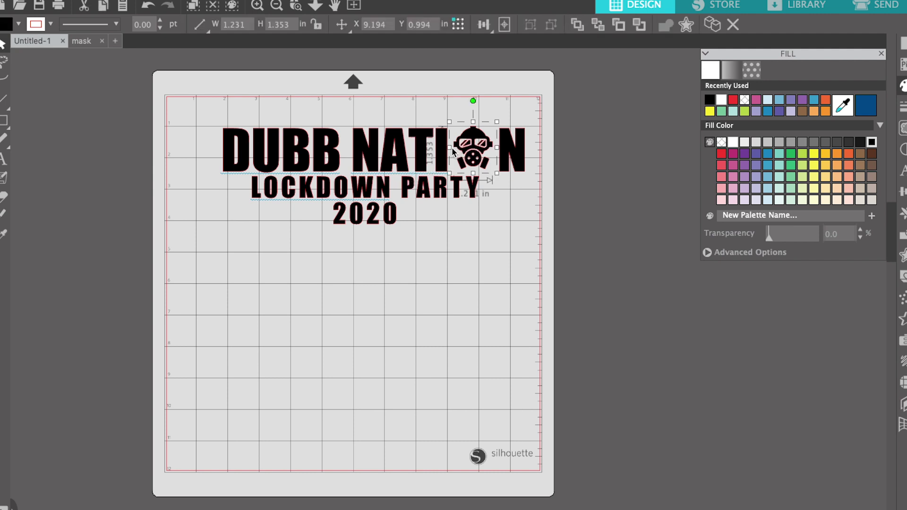
{"action": "double_click", "coordinate": [452, 151]}
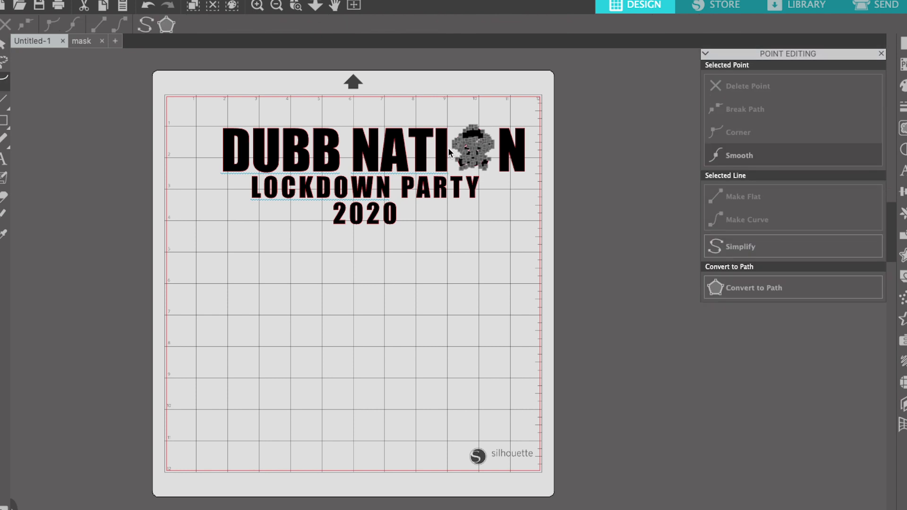
{"action": "double_click", "coordinate": [503, 150]}
{"action": "key", "text": "BackSpace"}
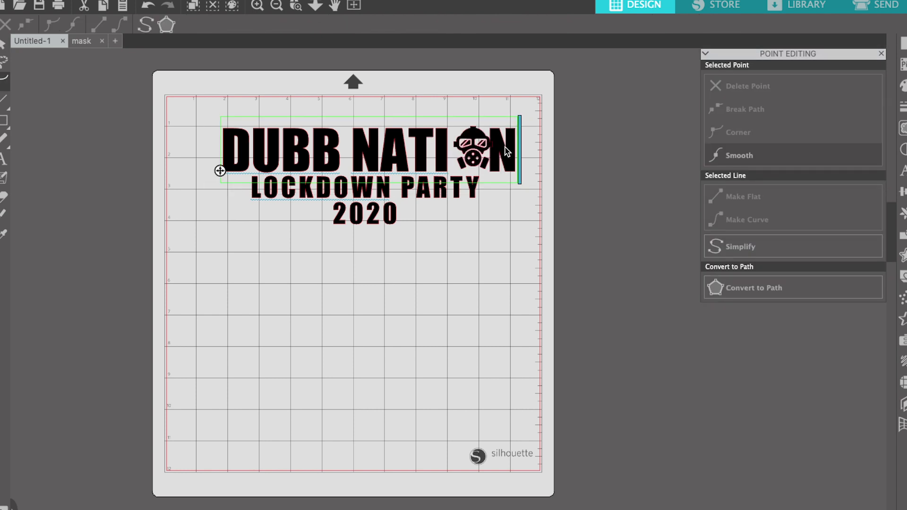
{"action": "left_click", "coordinate": [492, 112]}
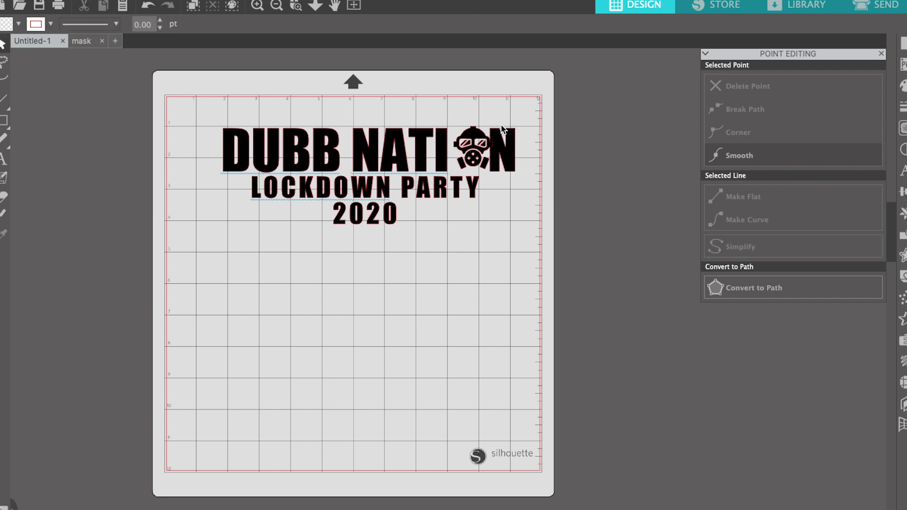
{"action": "left_click_drag", "start_coordinate": [503, 142], "coordinate": [507, 142]}
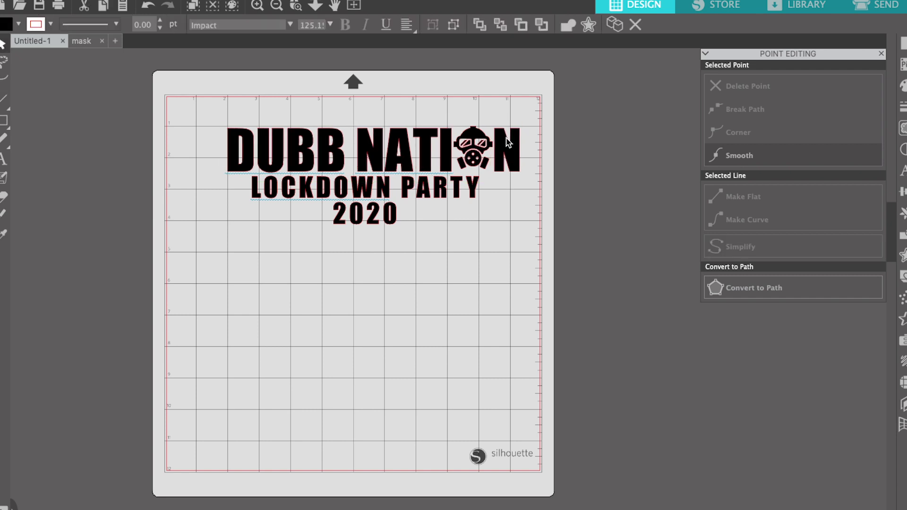
{"action": "left_click", "coordinate": [508, 142]}
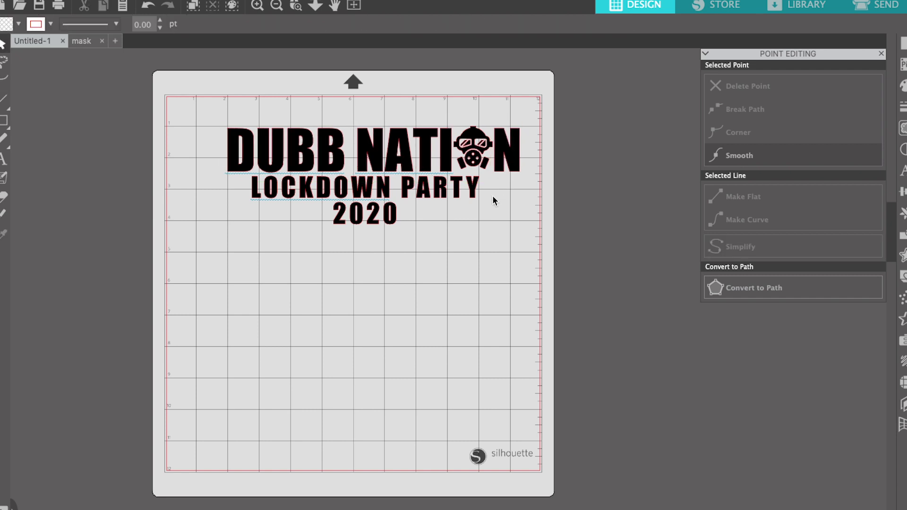
- Enlarge the gas mask to about 1.28 by 1.41 in and nudge it slightly left and down within NATION
{"action": "left_click", "coordinate": [487, 169]}
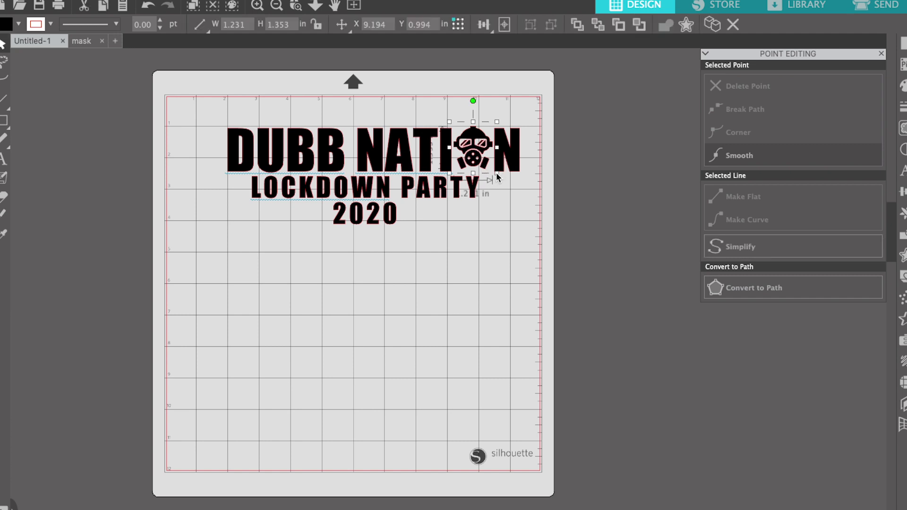
{"action": "left_click_drag", "start_coordinate": [497, 176], "coordinate": [499, 176]}
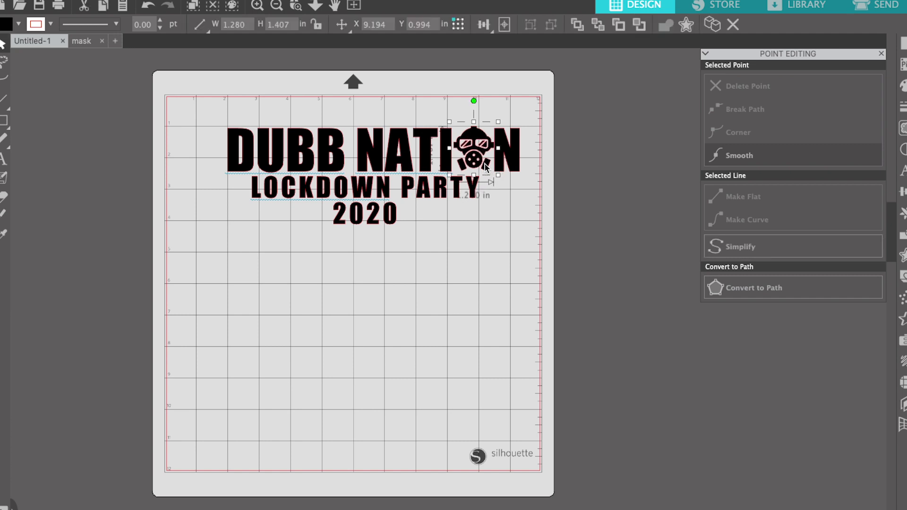
{"action": "key", "text": "Left"}
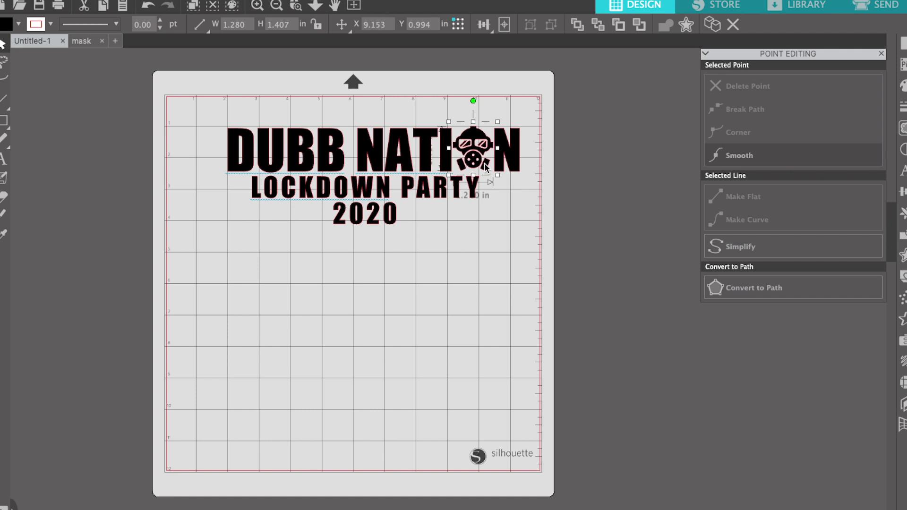
{"action": "key", "text": "Down"}
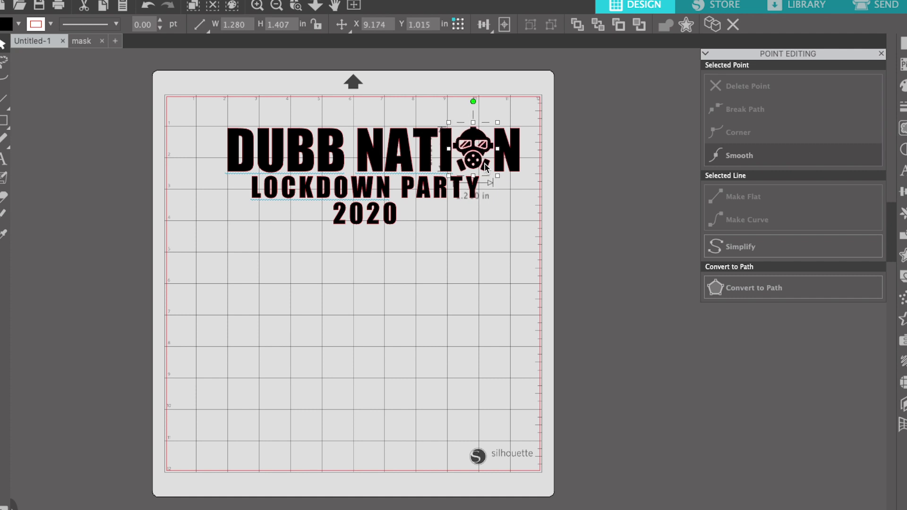
{"action": "left_click", "coordinate": [504, 200]}
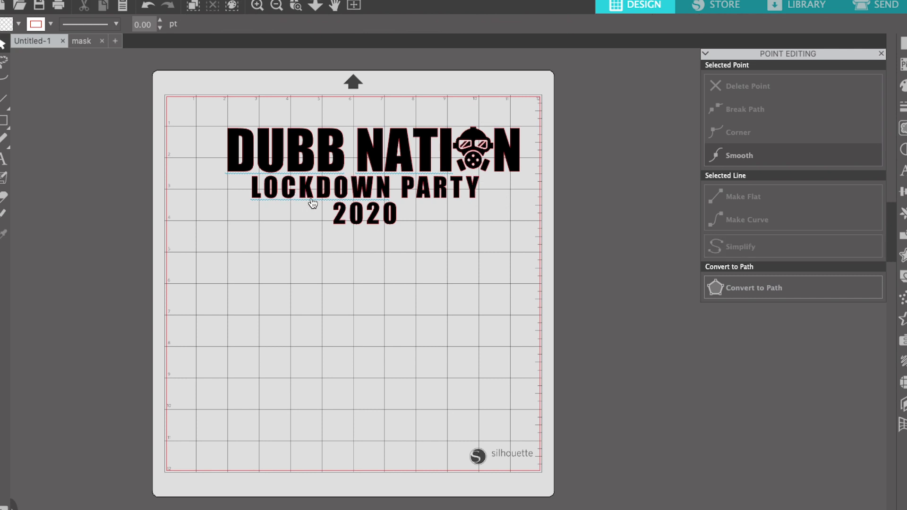
- Select all the text together with the gas mask and move the whole design down and slightly left on the page
{"action": "left_click_drag", "start_coordinate": [206, 123], "coordinate": [547, 240]}
{"action": "left_click_drag", "start_coordinate": [482, 197], "coordinate": [457, 251]}
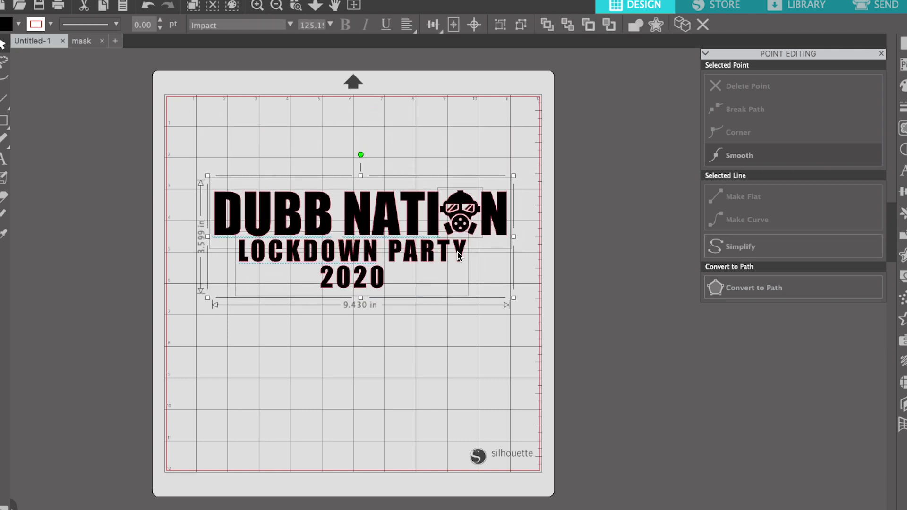
{"action": "left_click", "coordinate": [442, 320]}
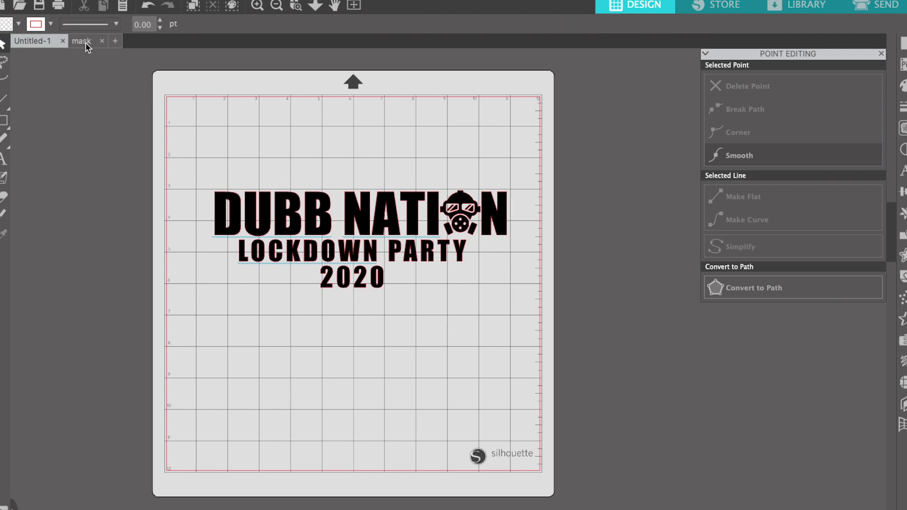
- Close the mask document without saving and open Lock.png from the Lockdown party folder
{"action": "left_click", "coordinate": [102, 41]}
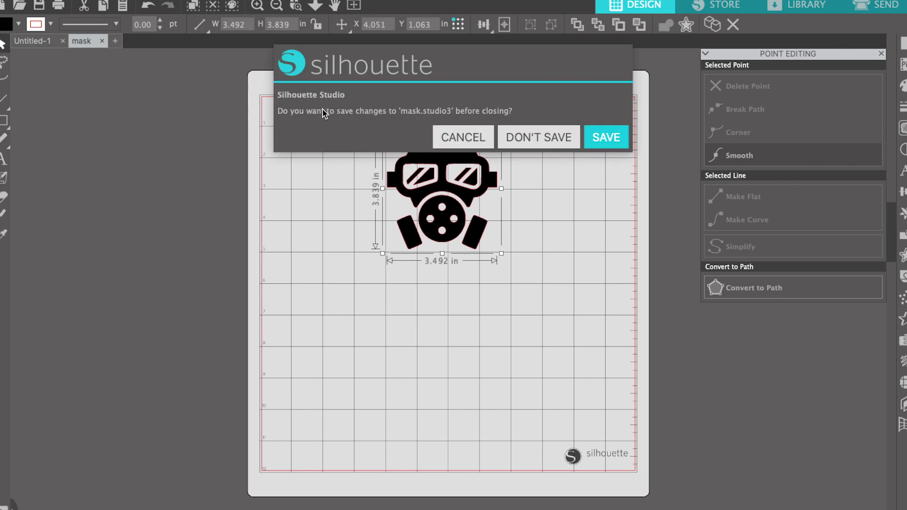
{"action": "left_click", "coordinate": [548, 136]}
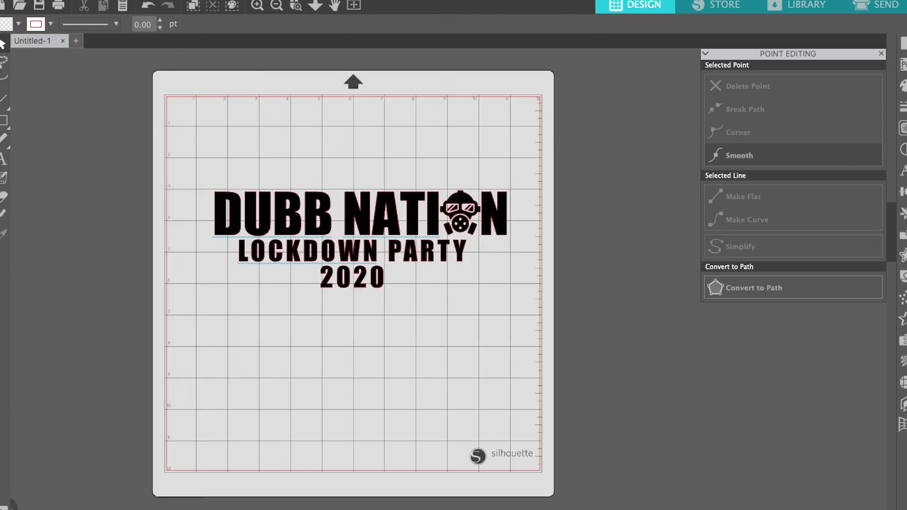
{"action": "left_click", "coordinate": [19, 6]}
{"action": "left_click", "coordinate": [355, 102]}
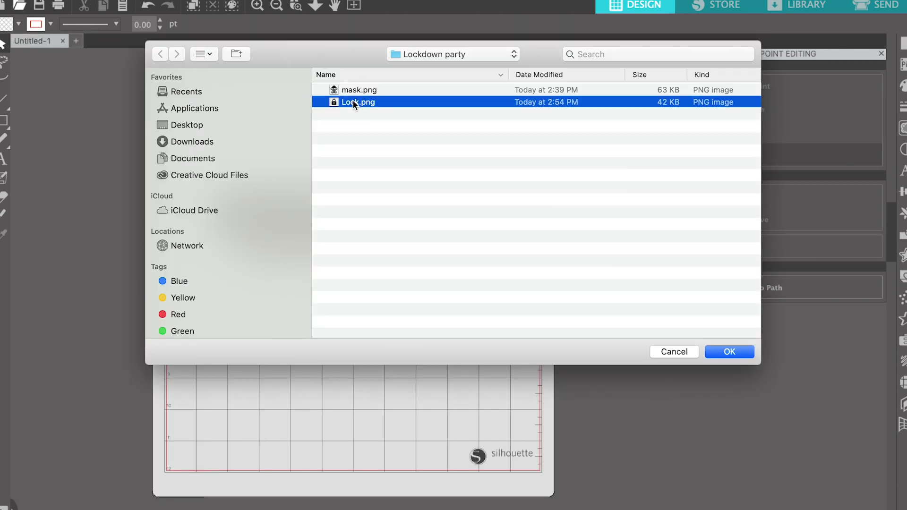
{"action": "left_click", "coordinate": [722, 353]}
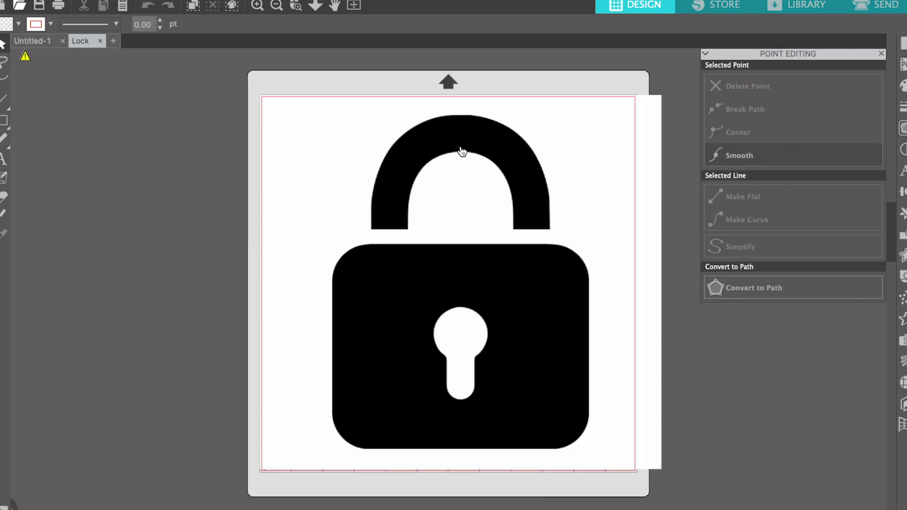
- Shift the lock image slightly left and select a trace area of about 10.2 by 11.0 in around the whole padlock
{"action": "left_click_drag", "start_coordinate": [405, 153], "coordinate": [480, 147]}
{"action": "left_click", "coordinate": [479, 148]}
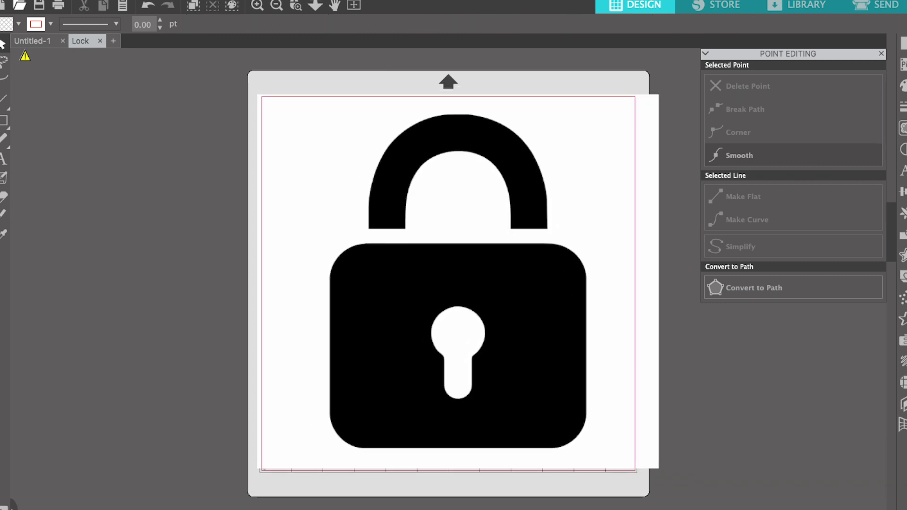
{"action": "left_click", "coordinate": [903, 128]}
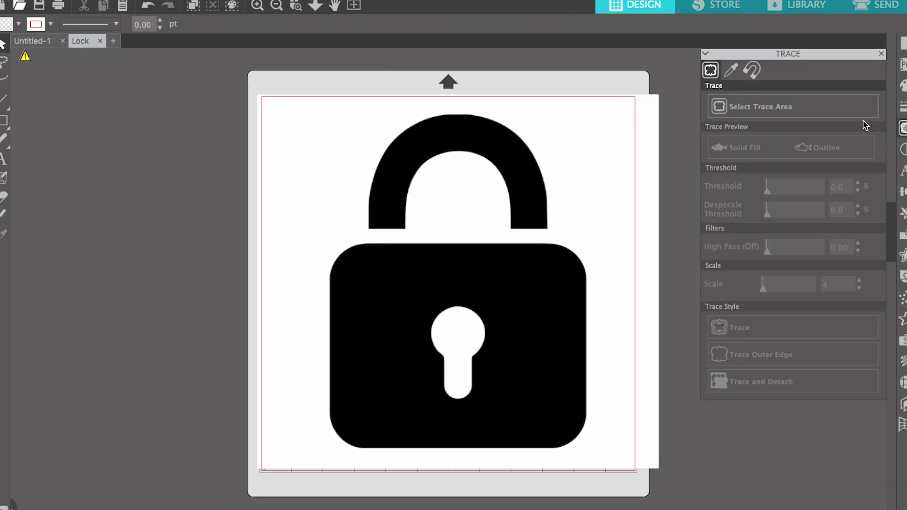
{"action": "left_click", "coordinate": [800, 106]}
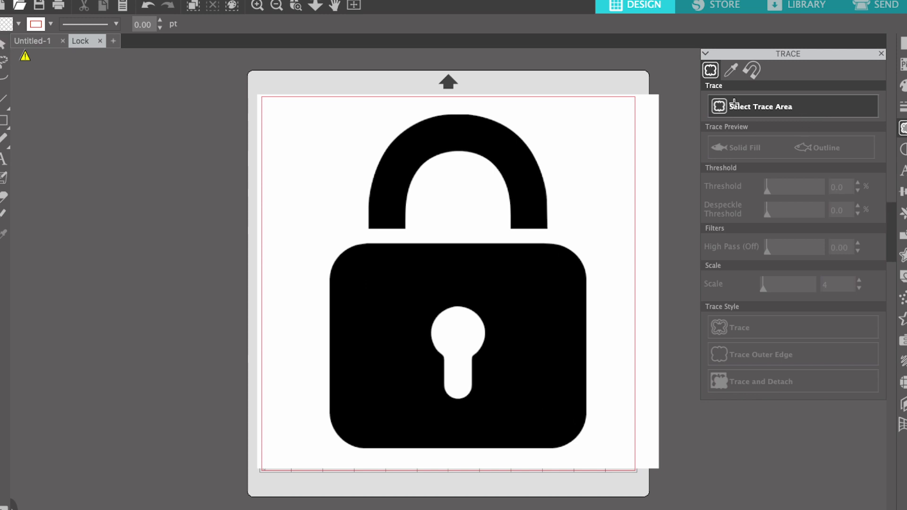
{"action": "mouse_move", "coordinate": [297, 108]}
{"action": "left_mouse_down"}
{"action": "mouse_move", "coordinate": [536, 269]}
{"action": "mouse_move", "coordinate": [571, 366]}
{"action": "mouse_move", "coordinate": [619, 454]}
{"action": "left_mouse_up"}
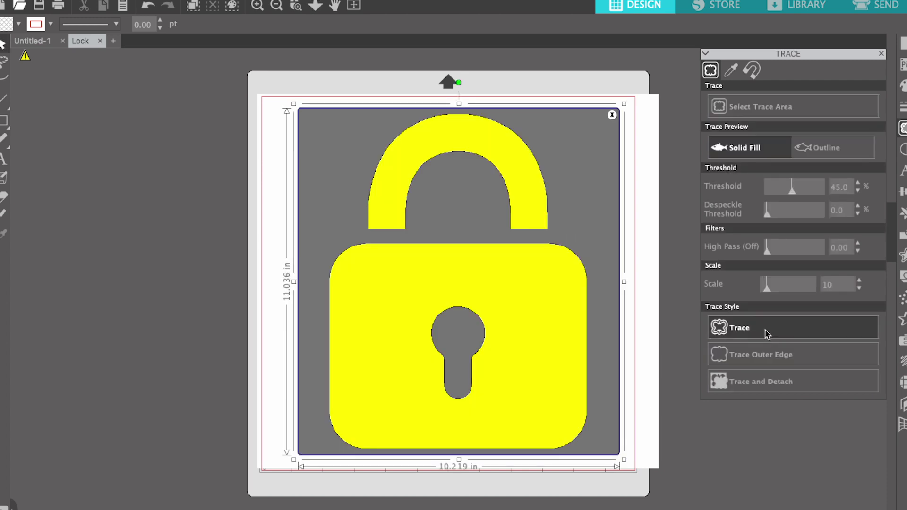
{"action": "left_click", "coordinate": [765, 332]}
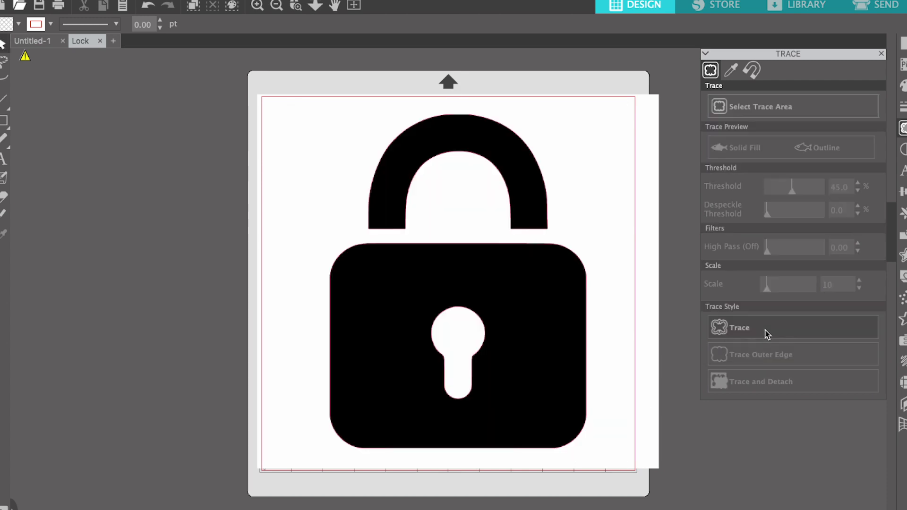
{"action": "left_click", "coordinate": [607, 177]}
{"action": "key", "text": "Delete"}
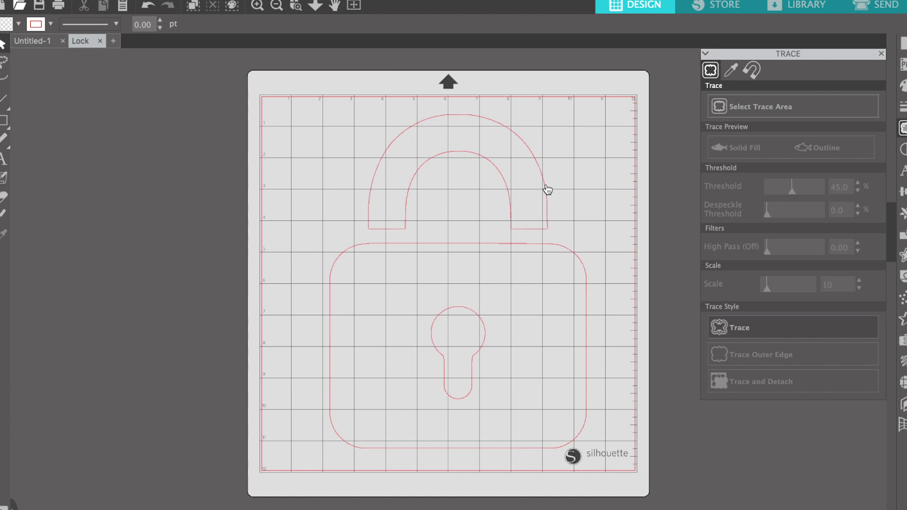
{"action": "left_click", "coordinate": [547, 190]}
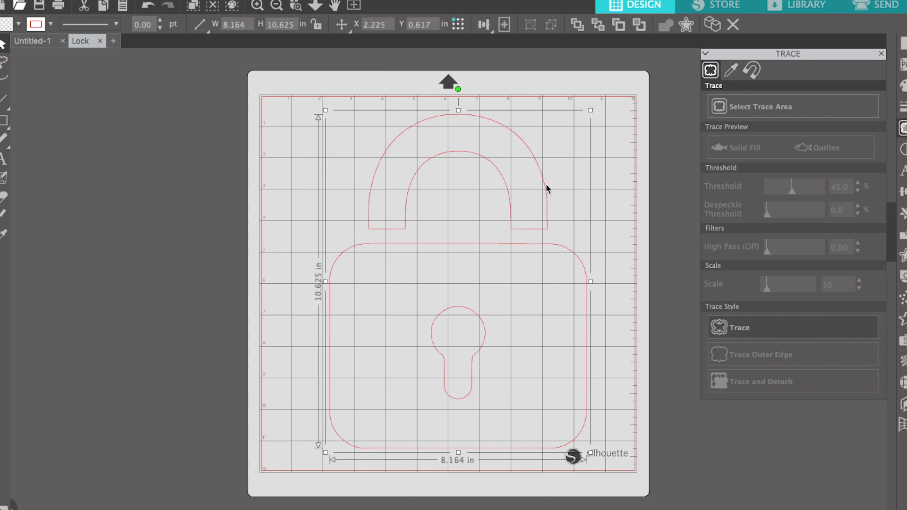
{"action": "key", "text": "Delete"}
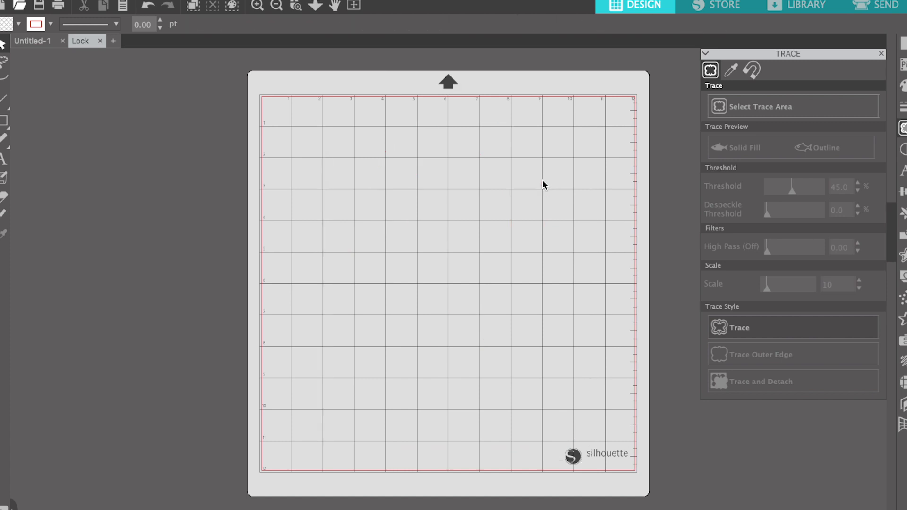
- Open Lock.png from the Lockdown party folder again and shift the lock image slightly left on the page
{"action": "left_click", "coordinate": [20, 6]}
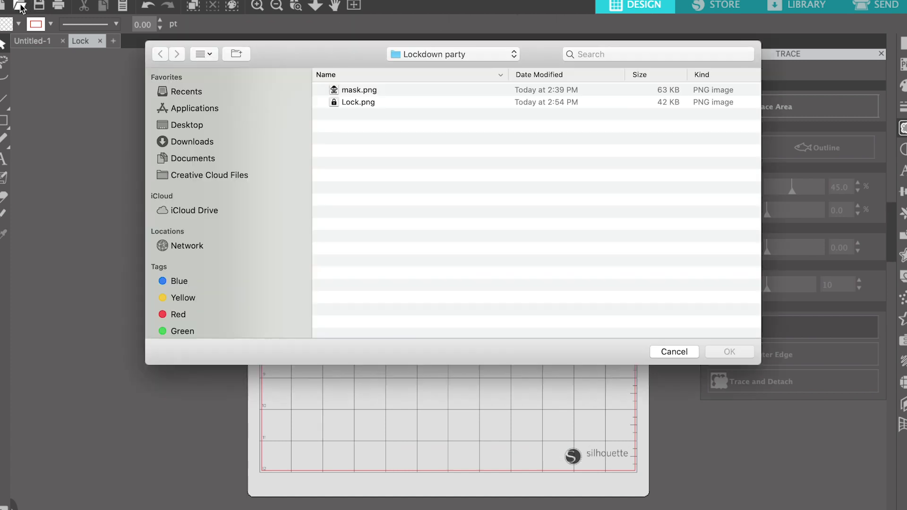
{"action": "left_click", "coordinate": [349, 105]}
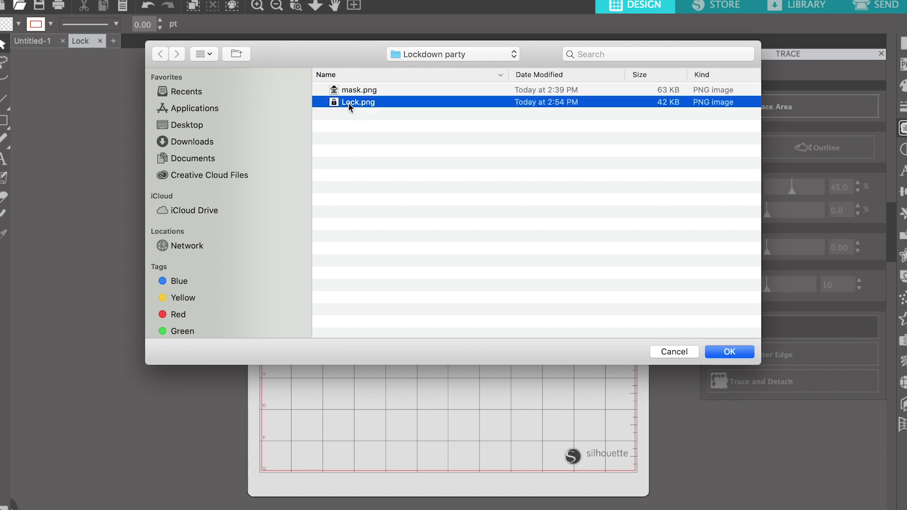
{"action": "left_click", "coordinate": [743, 356]}
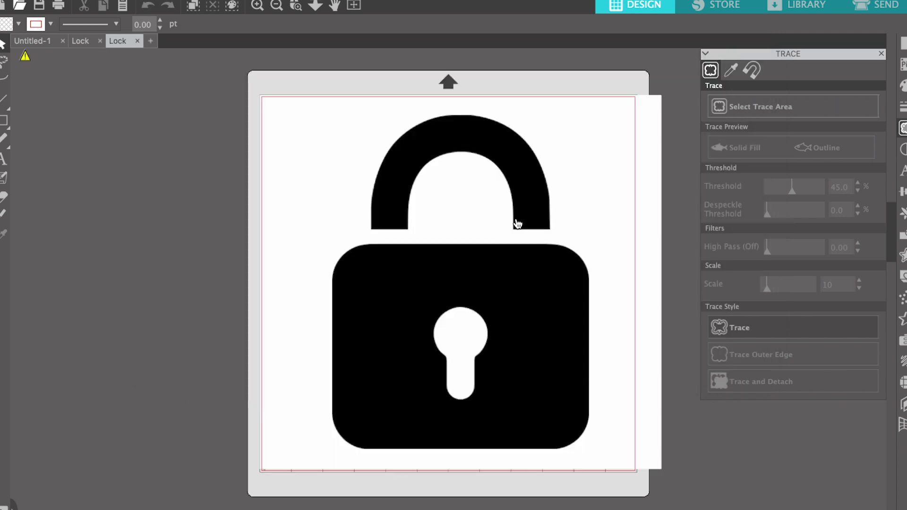
{"action": "mouse_move", "coordinate": [511, 188]}
{"action": "left_mouse_down"}
{"action": "mouse_move", "coordinate": [482, 204]}
{"action": "mouse_move", "coordinate": [546, 182]}
{"action": "mouse_move", "coordinate": [528, 201]}
{"action": "mouse_move", "coordinate": [518, 192]}
{"action": "left_mouse_up"}
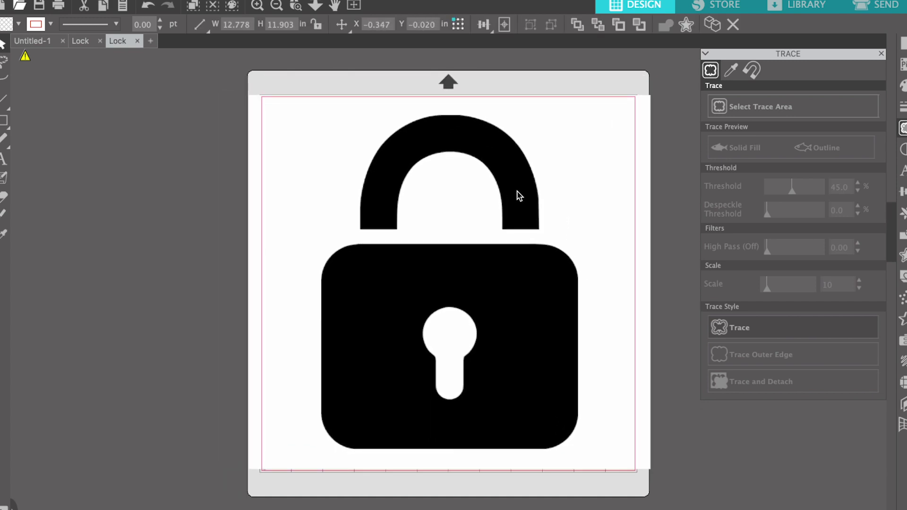
- Trace the whole padlock within an area of about 10.0 by 11.0 in and delete the source image
{"action": "left_click", "coordinate": [790, 110]}
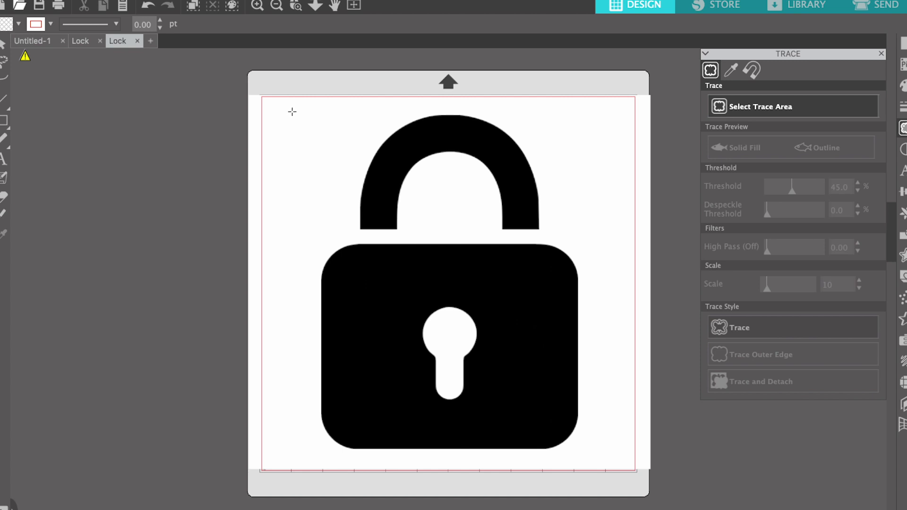
{"action": "mouse_move", "coordinate": [291, 111]}
{"action": "left_mouse_down"}
{"action": "mouse_move", "coordinate": [462, 227]}
{"action": "mouse_move", "coordinate": [499, 349]}
{"action": "mouse_move", "coordinate": [562, 437]}
{"action": "mouse_move", "coordinate": [604, 457]}
{"action": "left_mouse_up"}
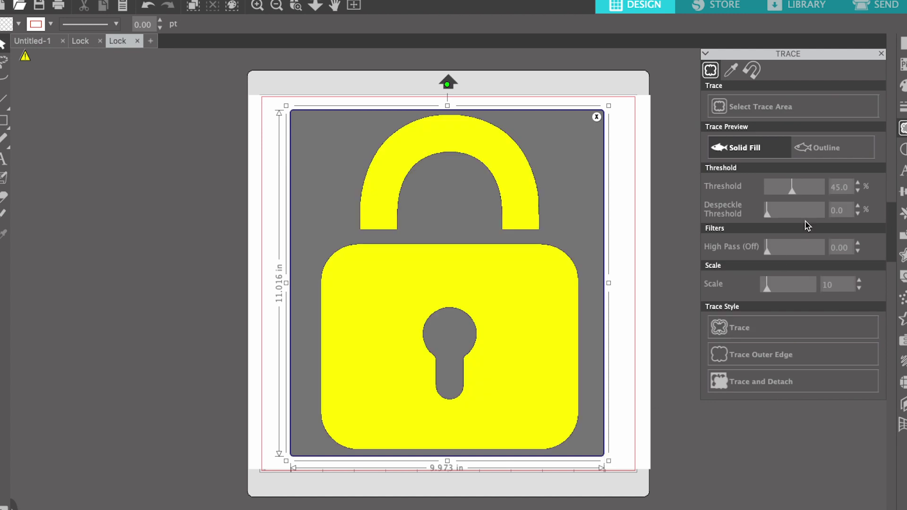
{"action": "left_click", "coordinate": [781, 329]}
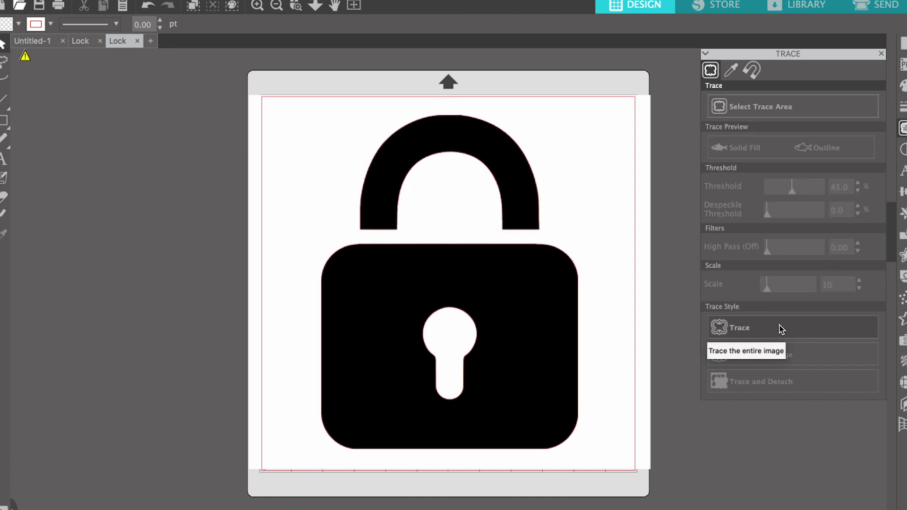
{"action": "left_click", "coordinate": [627, 166]}
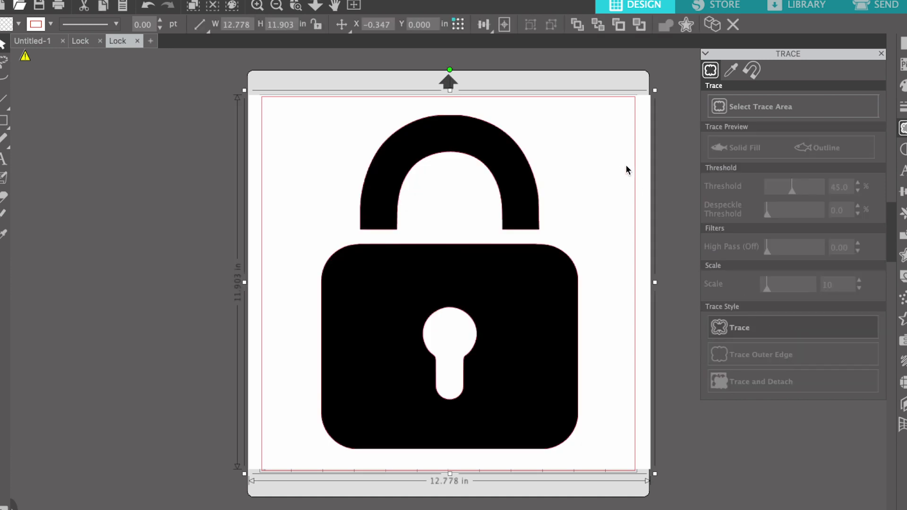
{"action": "key", "text": "Delete"}
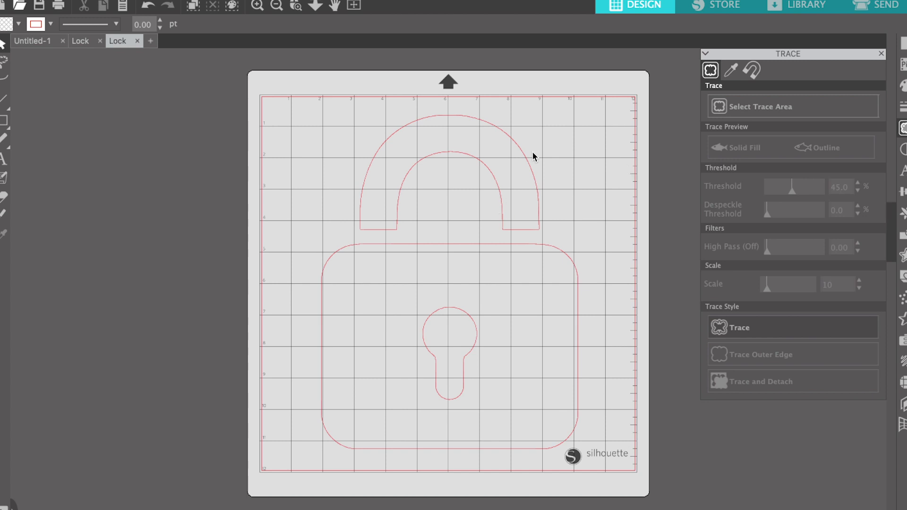
- Fill the traced padlock with solid black
{"action": "left_click", "coordinate": [541, 249]}
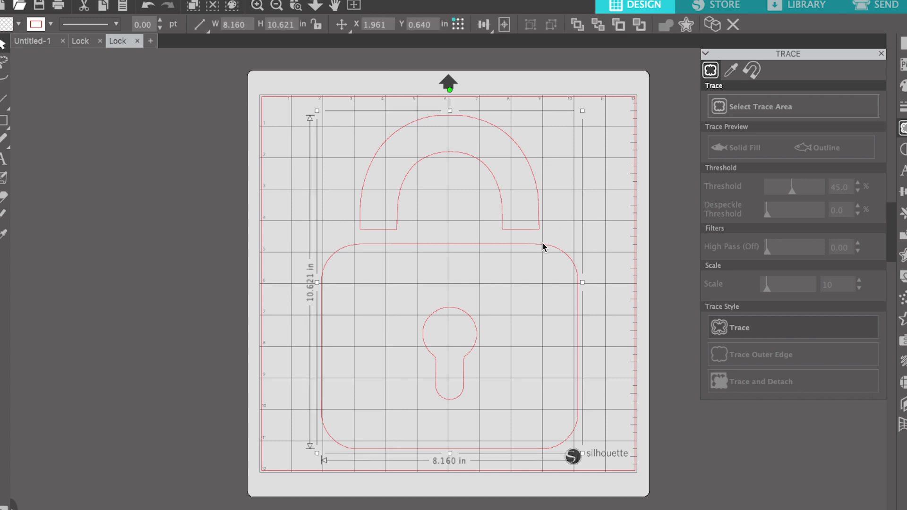
{"action": "left_click", "coordinate": [902, 86]}
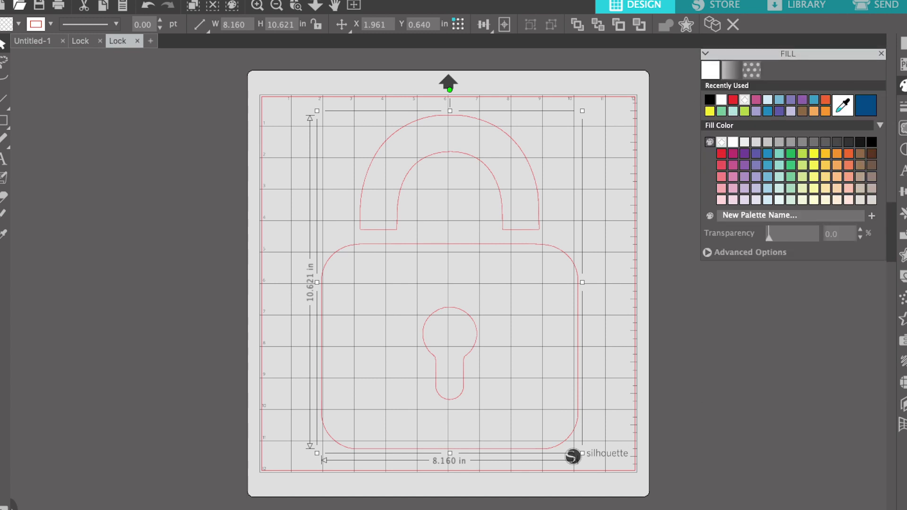
{"action": "left_click", "coordinate": [711, 100]}
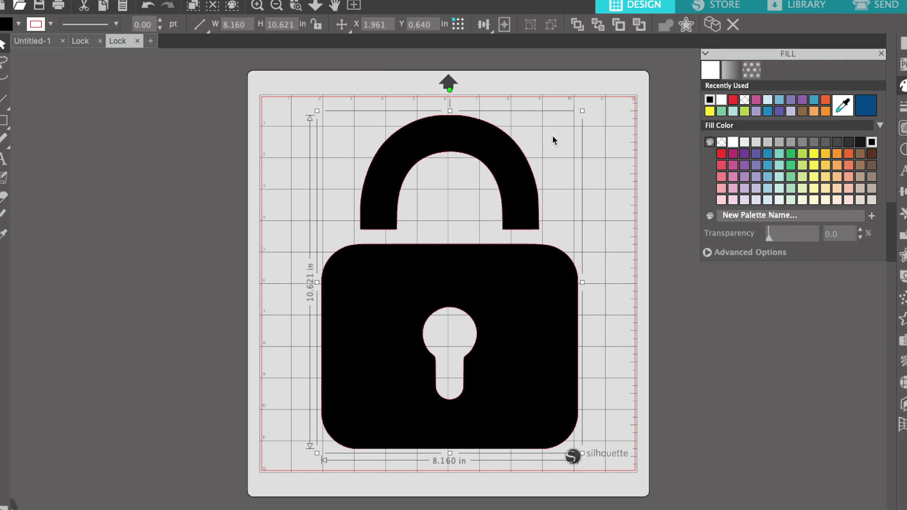
- Shrink the padlock to about 2.1 by 2.8 in near the page's upper middle
{"action": "left_click_drag", "start_coordinate": [582, 111], "coordinate": [445, 287]}
{"action": "left_click_drag", "start_coordinate": [418, 323], "coordinate": [499, 173]}
{"action": "left_click_drag", "start_coordinate": [400, 301], "coordinate": [425, 202]}
{"action": "double_click", "coordinate": [474, 213]}
{"action": "left_click", "coordinate": [517, 215]}
{"action": "left_click", "coordinate": [452, 216]}
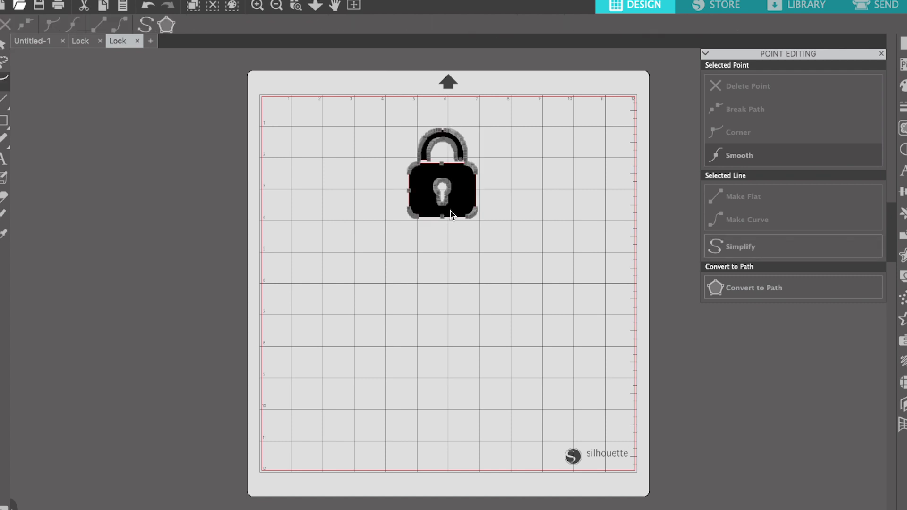
{"action": "left_click", "coordinate": [500, 197]}
{"action": "left_click", "coordinate": [467, 201]}
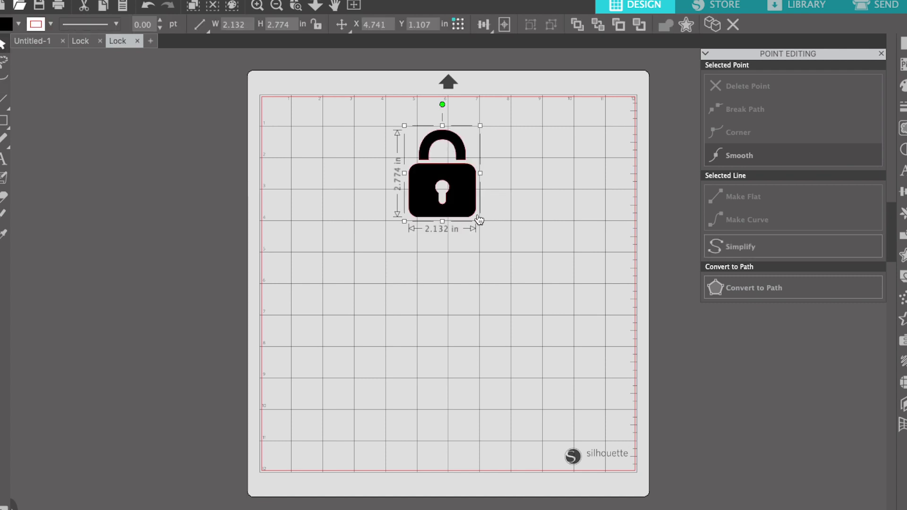
- Enlarge the padlock to about 6.3 by 8.2 in and delete the stray mid-edge points on the body's top, bottom and left sides
{"action": "left_click_drag", "start_coordinate": [480, 220], "coordinate": [568, 314]}
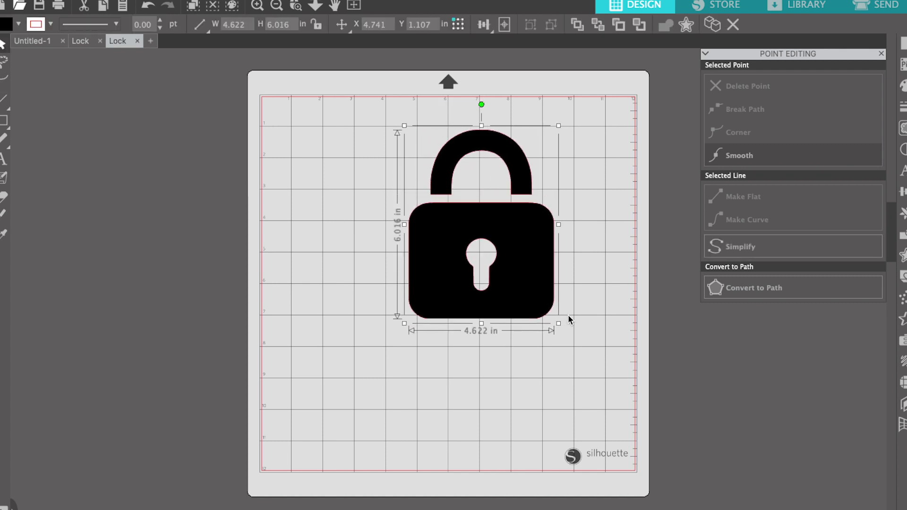
{"action": "left_click_drag", "start_coordinate": [404, 323], "coordinate": [324, 373]}
{"action": "double_click", "coordinate": [468, 261]}
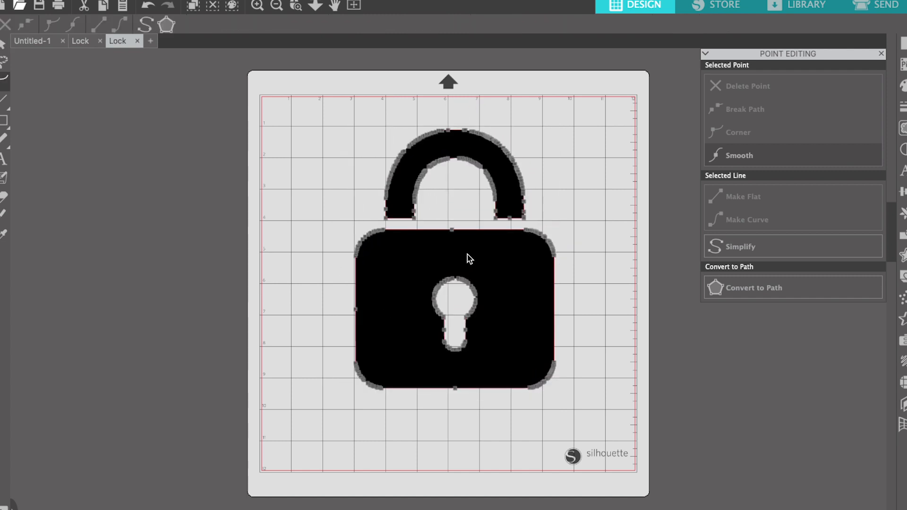
{"action": "left_click", "coordinate": [452, 230]}
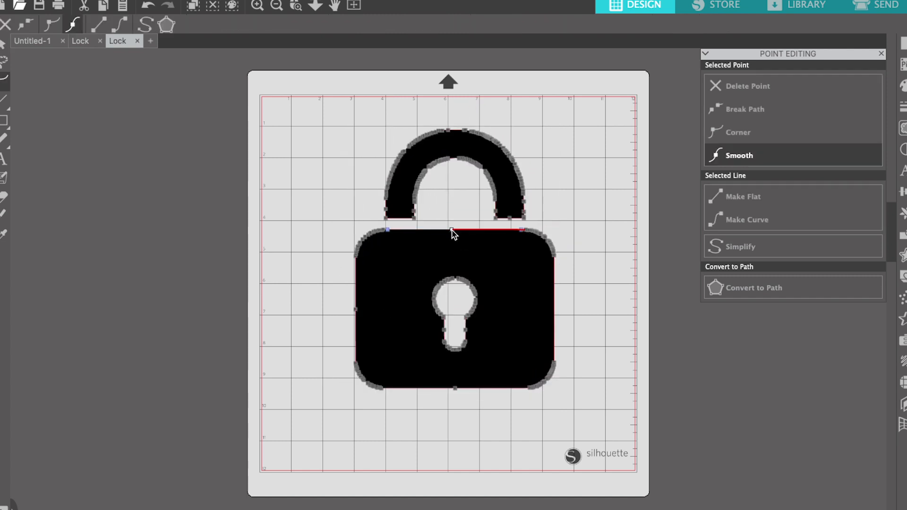
{"action": "key", "text": "Delete"}
{"action": "left_click", "coordinate": [455, 388]}
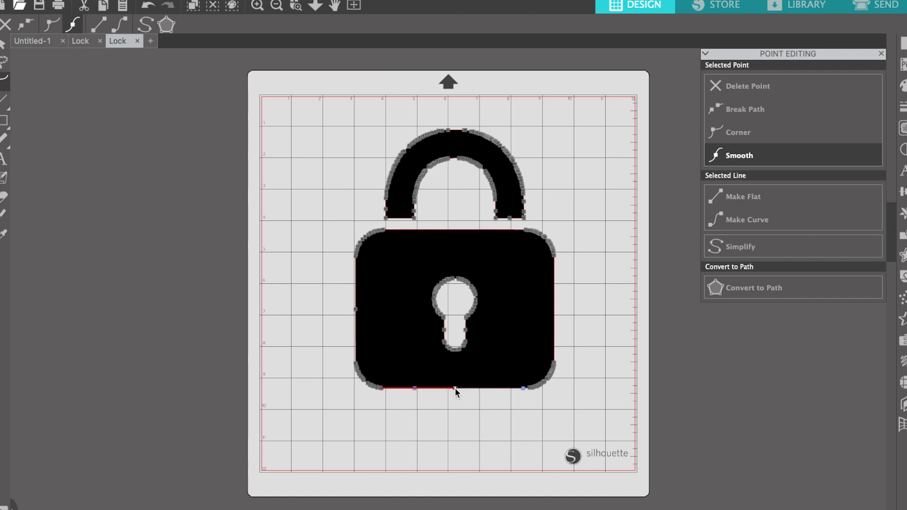
{"action": "key", "text": "Delete"}
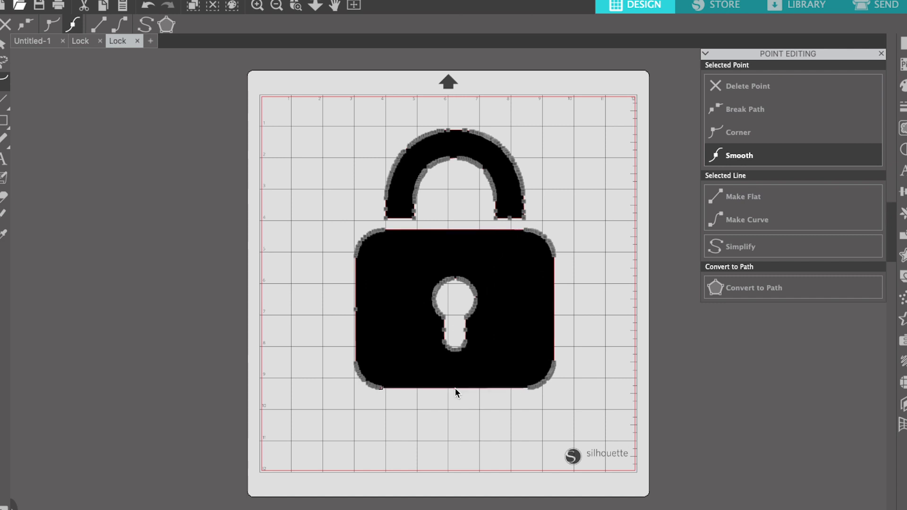
{"action": "left_click", "coordinate": [356, 310]}
{"action": "key", "text": "Delete"}
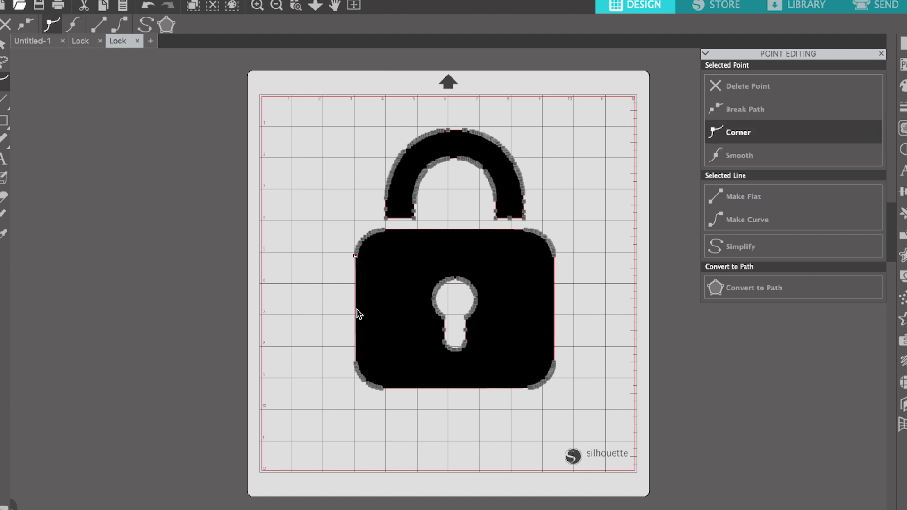
- Delete the extra point on the bottom edge of the shackle's right leg and finish editing the padlock's points
{"action": "left_click", "coordinate": [541, 304]}
{"action": "double_click", "coordinate": [505, 204]}
{"action": "key", "text": "Delete"}
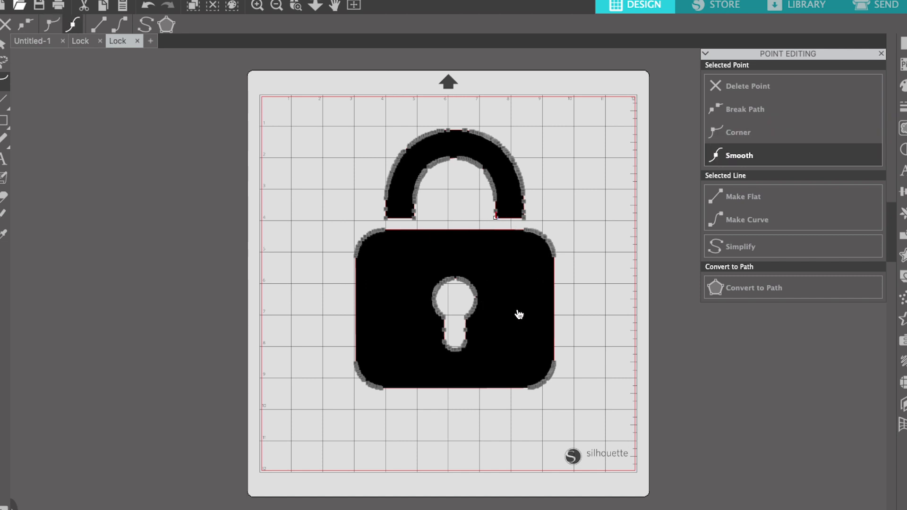
{"action": "left_click", "coordinate": [599, 314]}
{"action": "left_click", "coordinate": [490, 269]}
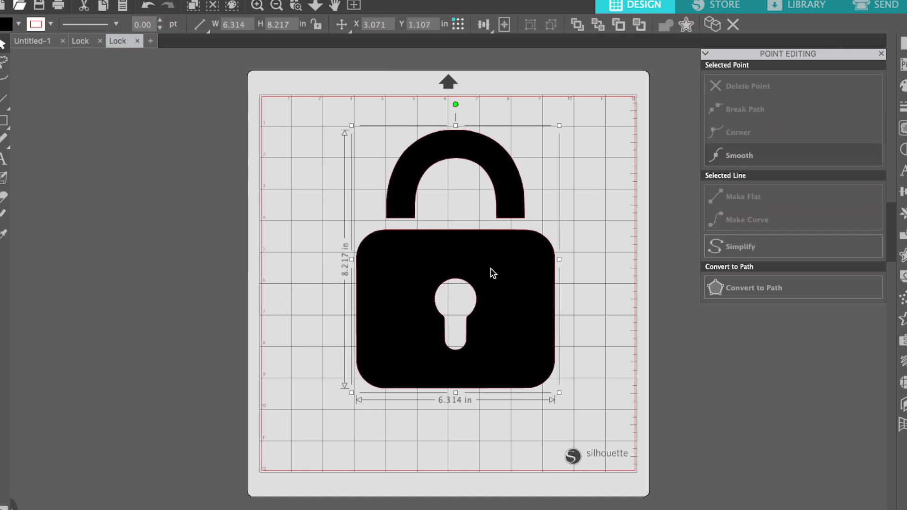
- Shrink the padlock to about 3.9 by 5.1 in and copy it into the Untitled-1 design
{"action": "left_click_drag", "start_coordinate": [559, 394], "coordinate": [480, 299]}
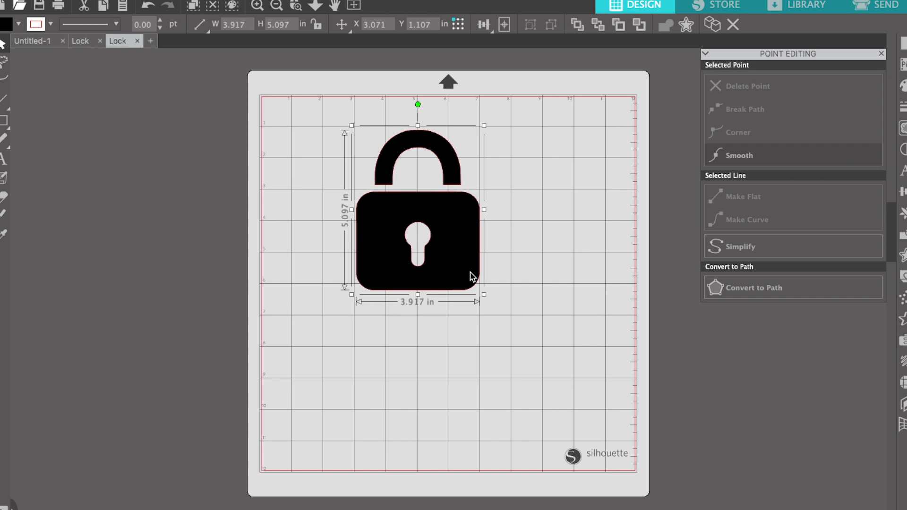
{"action": "left_click", "coordinate": [52, 47]}
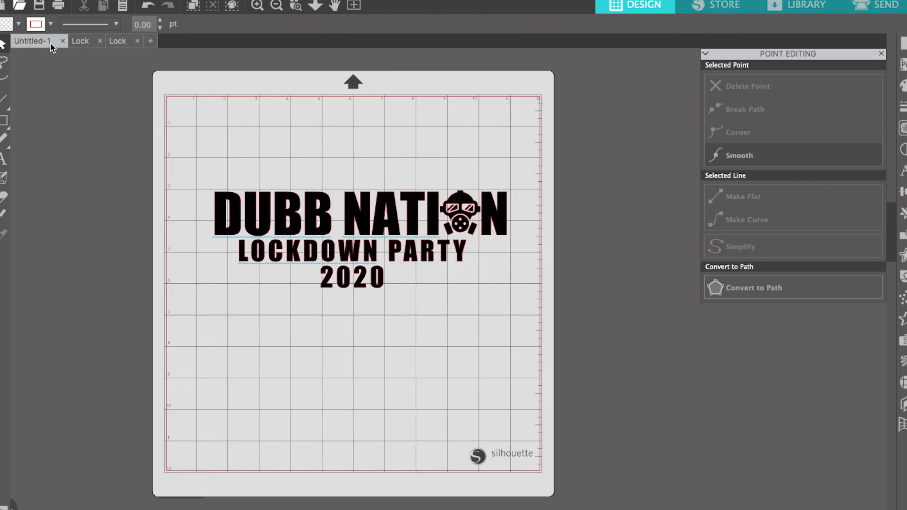
{"action": "key", "text": "ctrl+v"}
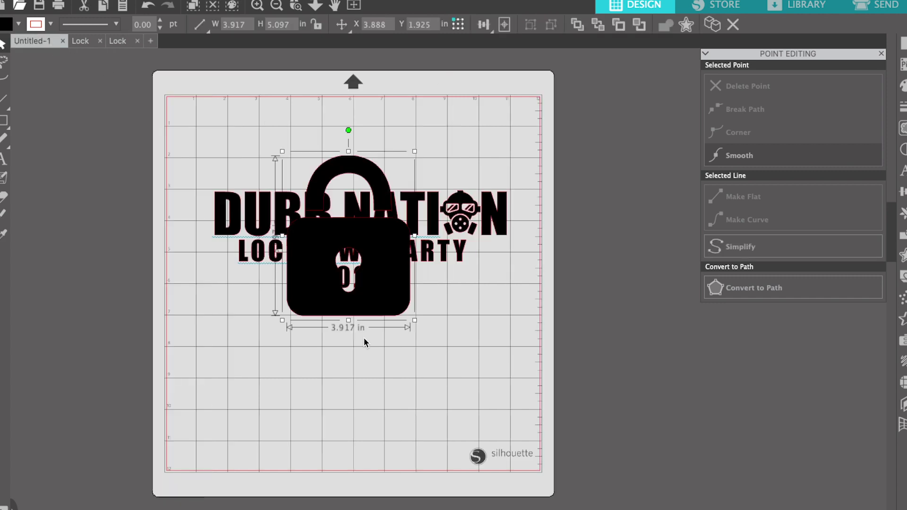
- Move the padlock below the start of LOCKDOWN and shrink it to about 0.82 by 1.06 in
{"action": "left_click_drag", "start_coordinate": [380, 243], "coordinate": [434, 332]}
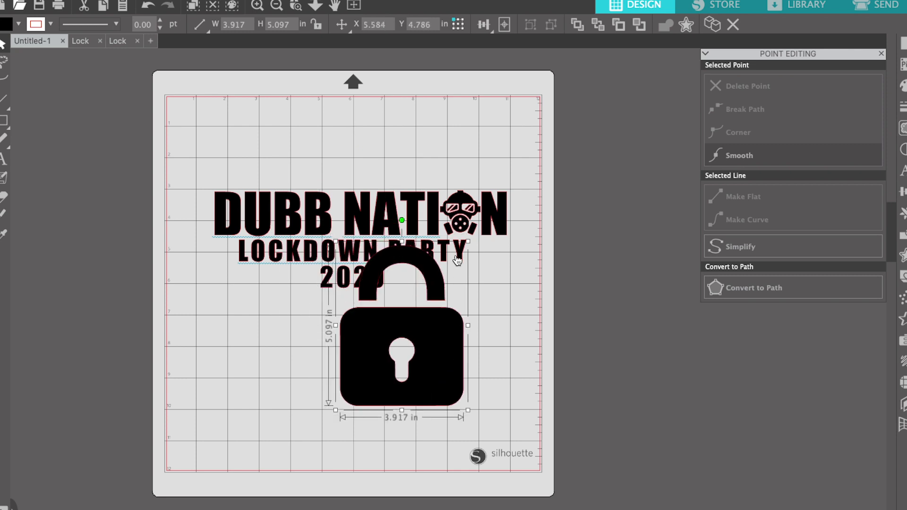
{"action": "left_click_drag", "start_coordinate": [468, 242], "coordinate": [360, 361]}
{"action": "left_click_drag", "start_coordinate": [364, 407], "coordinate": [279, 316]}
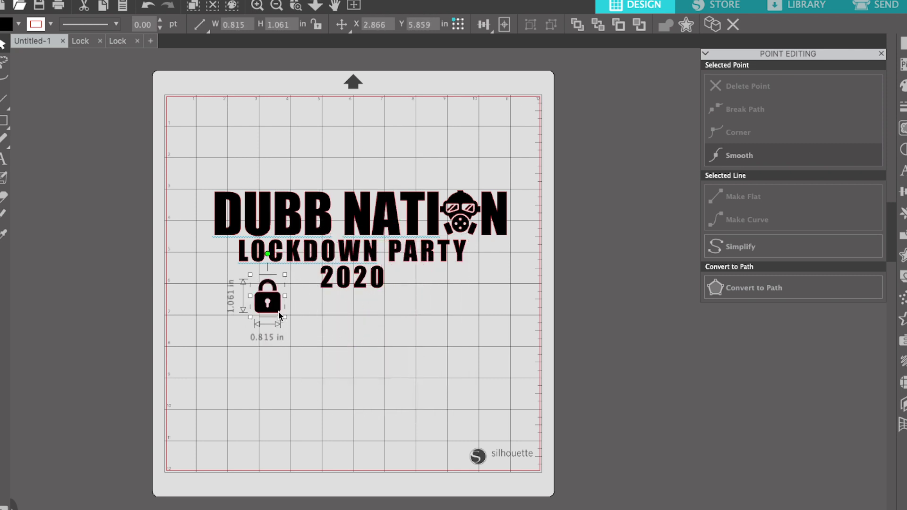
- Replace the first O in LOCKDOWN with blank space and fit the padlock, reduced to about 0.63 by 0.81 in, beside the L
{"action": "double_click", "coordinate": [275, 251]}
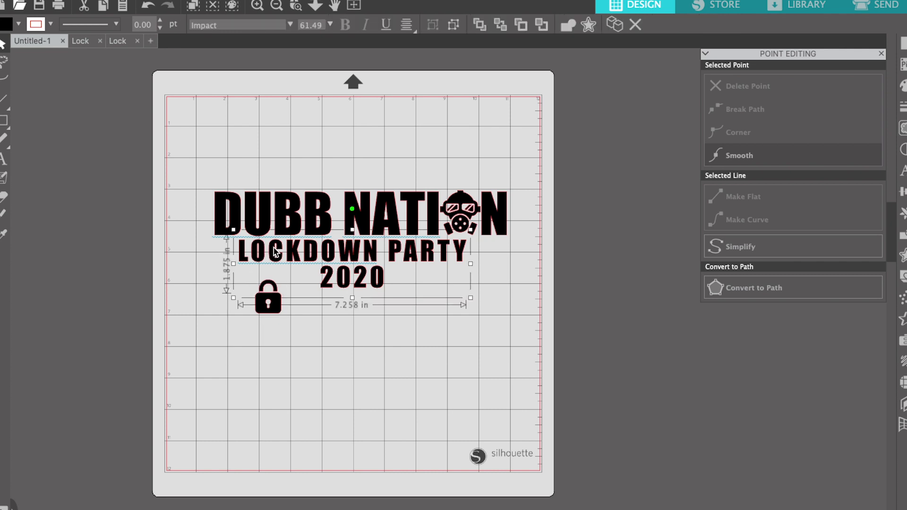
{"action": "key", "text": "BackSpace"}
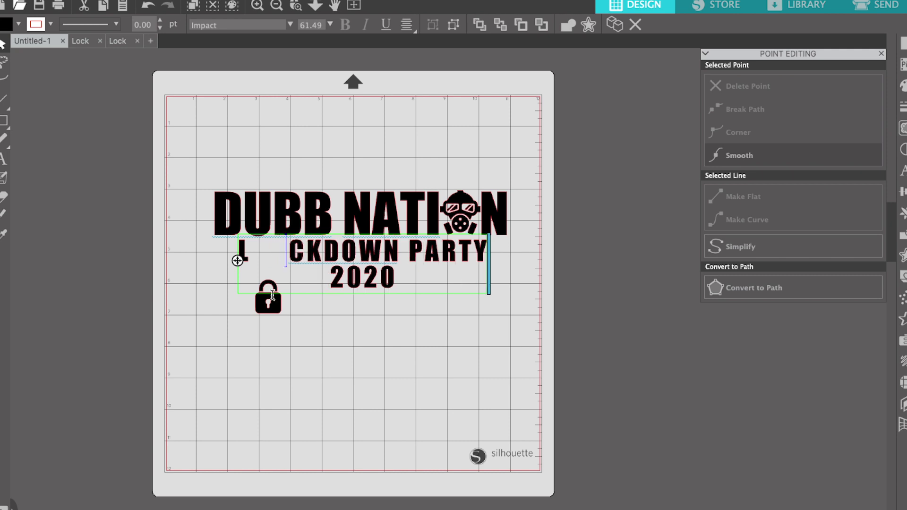
{"action": "left_click_drag", "start_coordinate": [273, 301], "coordinate": [269, 256]}
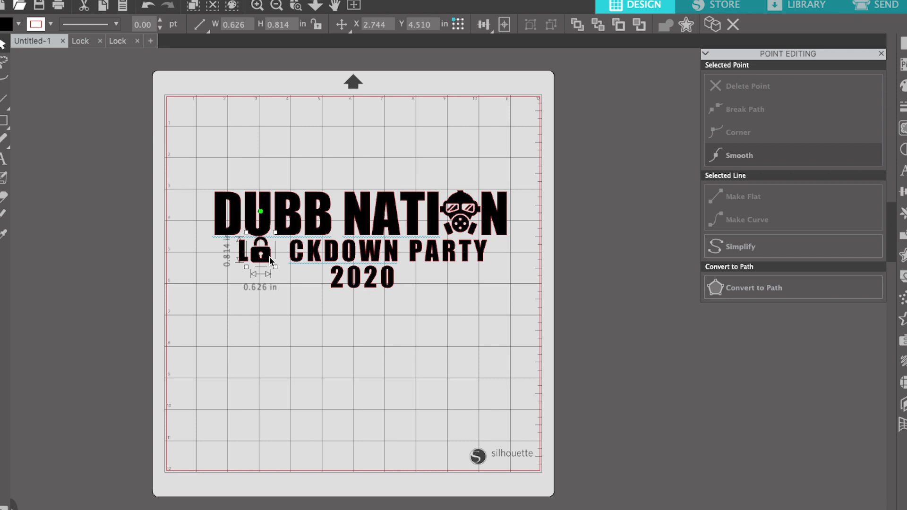
{"action": "left_click_drag", "start_coordinate": [270, 260], "coordinate": [270, 259]}
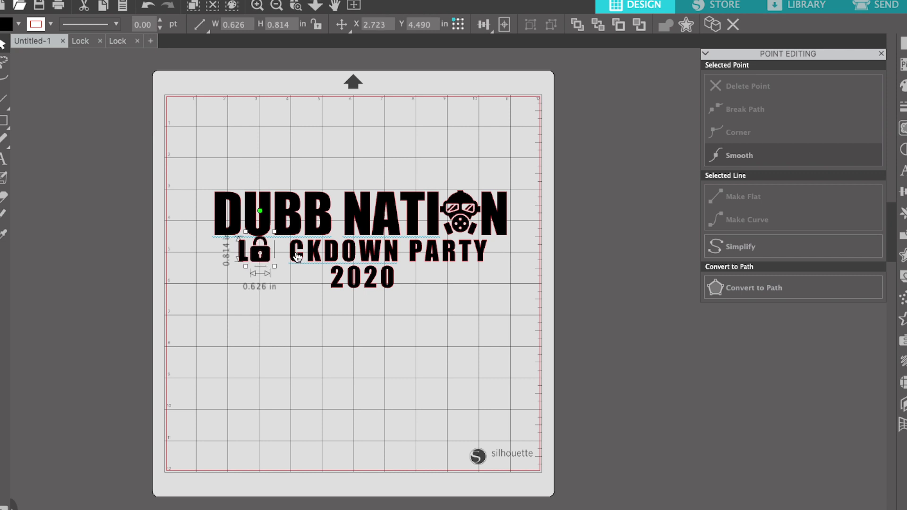
- Remove the surplus blank space before CKDOWN and nudge the padlock into the gap between the L and the C
{"action": "double_click", "coordinate": [291, 252]}
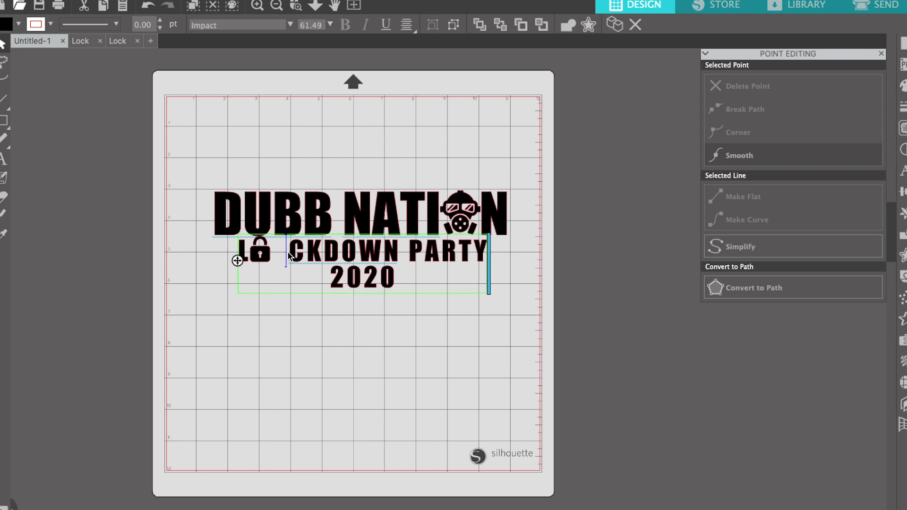
{"action": "key", "text": "BackSpace"}
{"action": "key", "text": "BackSpace"}
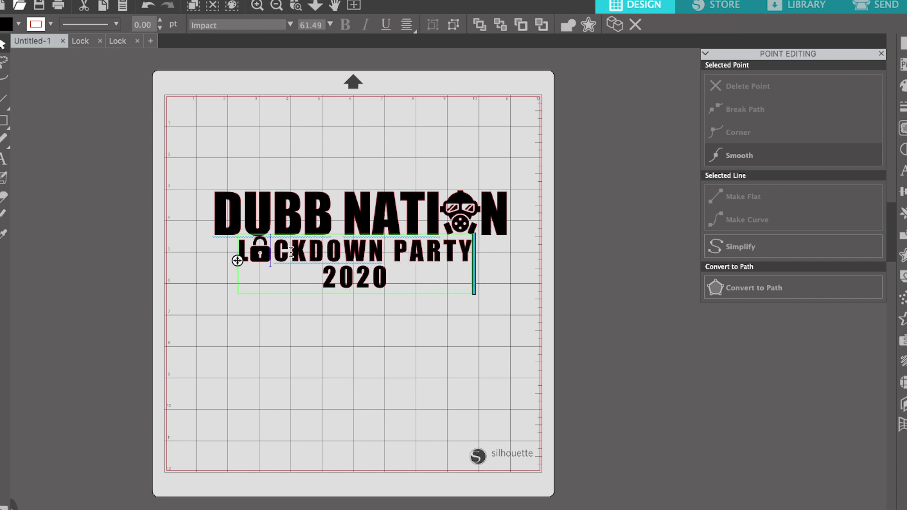
{"action": "left_click", "coordinate": [265, 256]}
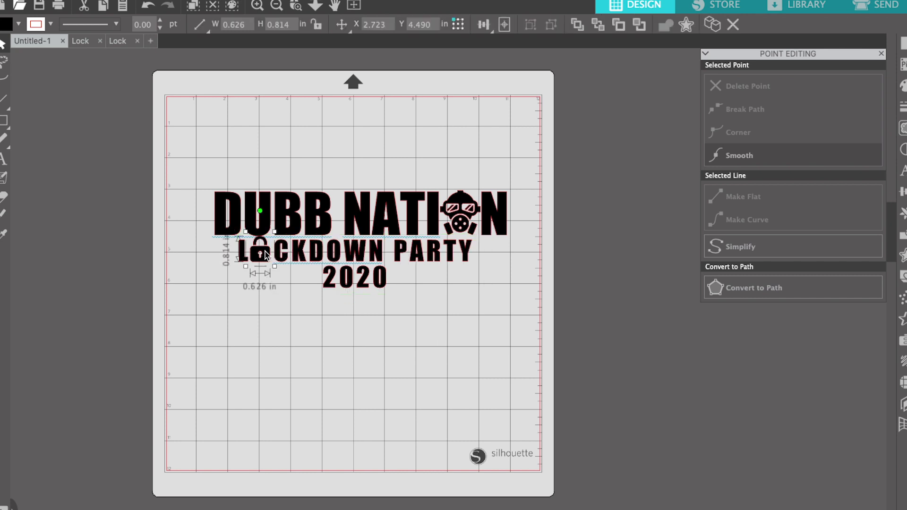
{"action": "left_click_drag", "start_coordinate": [264, 254], "coordinate": [266, 254]}
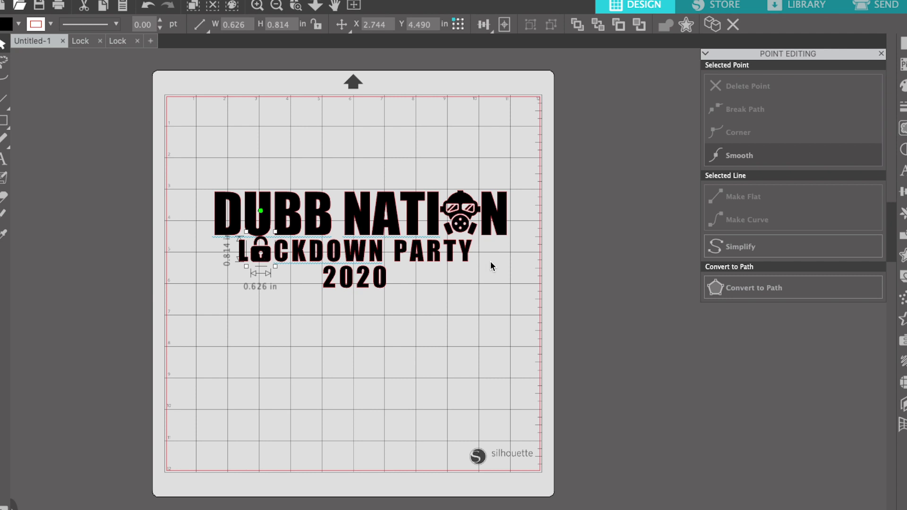
- Move the LOCKDOWN PARTY 2020 text slightly down, away from DUBB NATION, and deselect it
{"action": "left_click", "coordinate": [263, 242]}
{"action": "left_click_drag", "start_coordinate": [232, 277], "coordinate": [230, 292]}
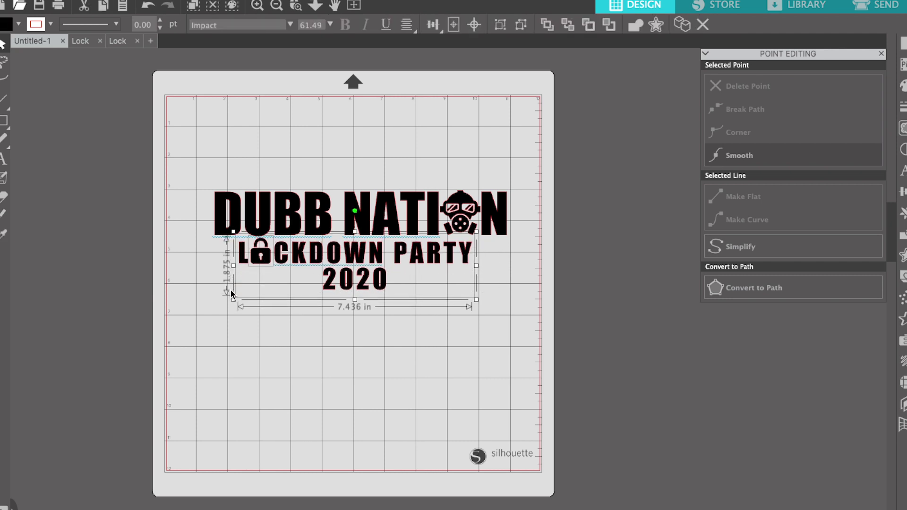
{"action": "left_click", "coordinate": [381, 343]}
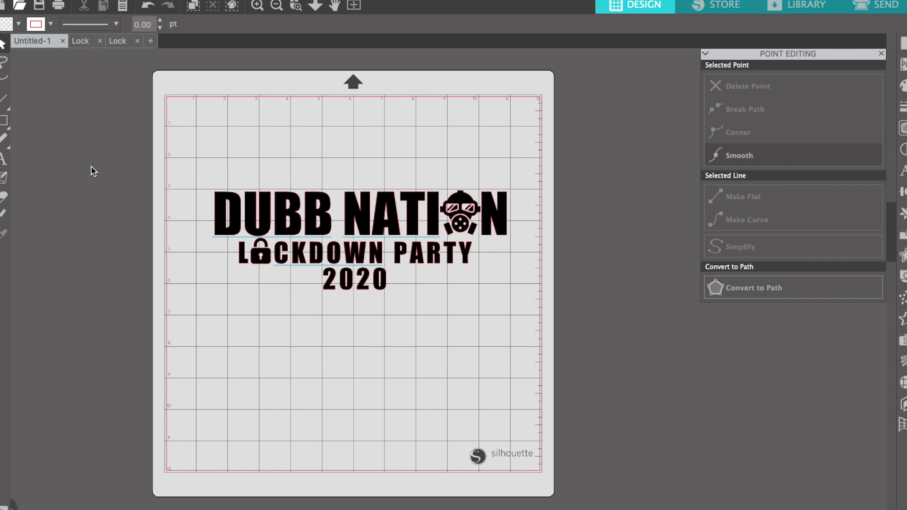
- Add the text WOLO above DUBB NATION and finish editing it
{"action": "left_click", "coordinate": [3, 161]}
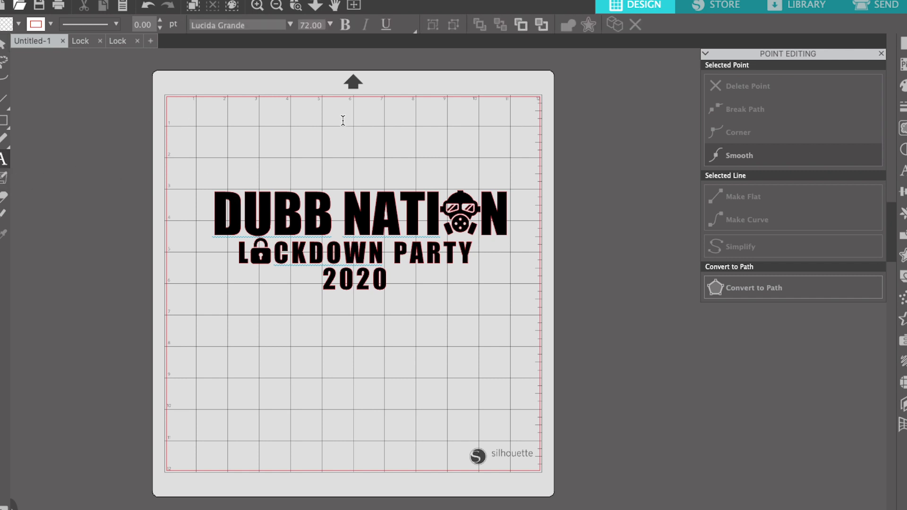
{"action": "left_click", "coordinate": [308, 152]}
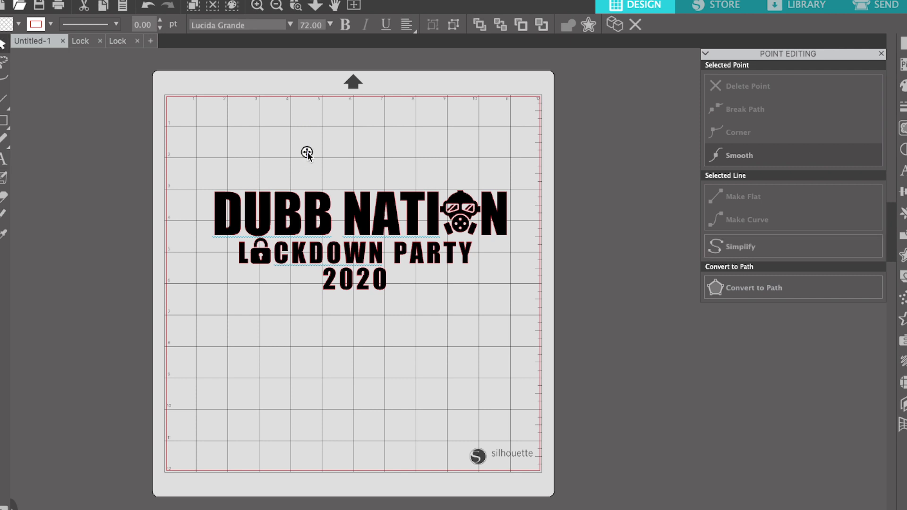
{"action": "type", "text": "WO"}
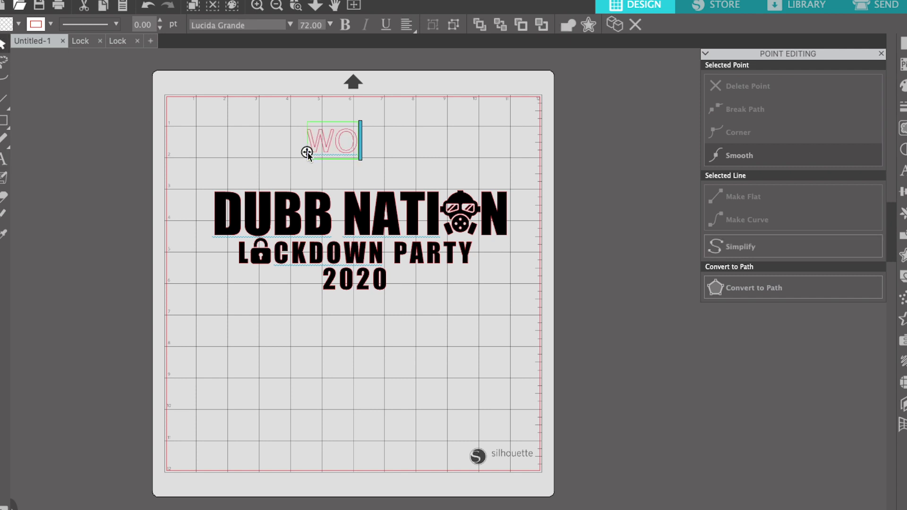
{"action": "type", "text": "LO"}
{"action": "left_click", "coordinate": [340, 148]}
{"action": "key", "text": "Escape"}
{"action": "left_click", "coordinate": [321, 146]}
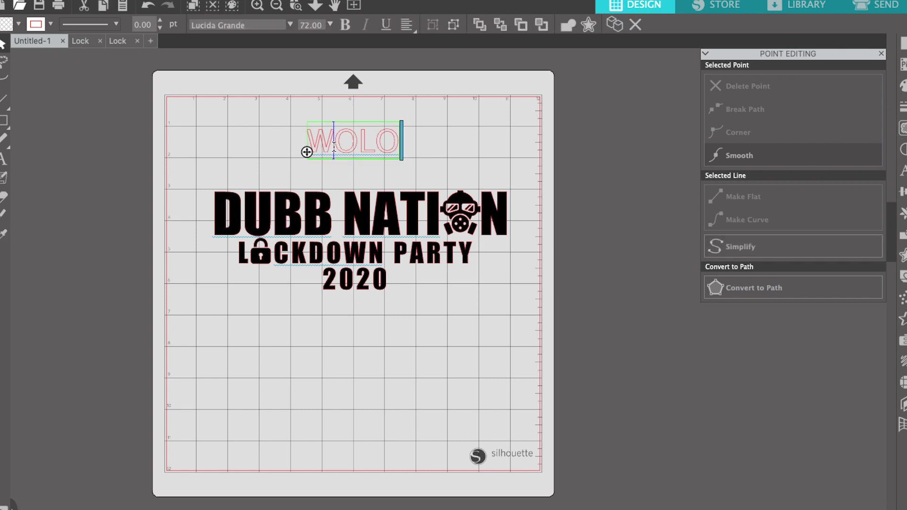
{"action": "key", "text": "Escape"}
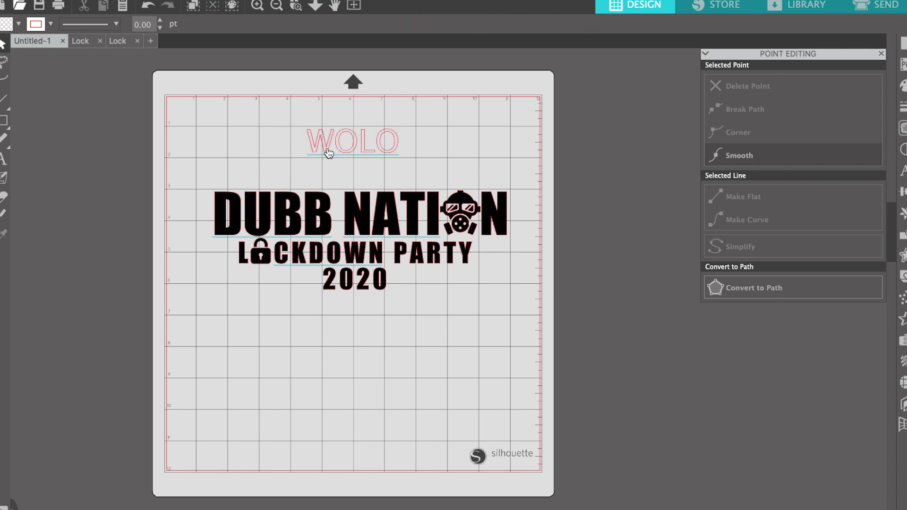
- Set the WOLO text in the Impact font and fill it with black
{"action": "left_click", "coordinate": [398, 141]}
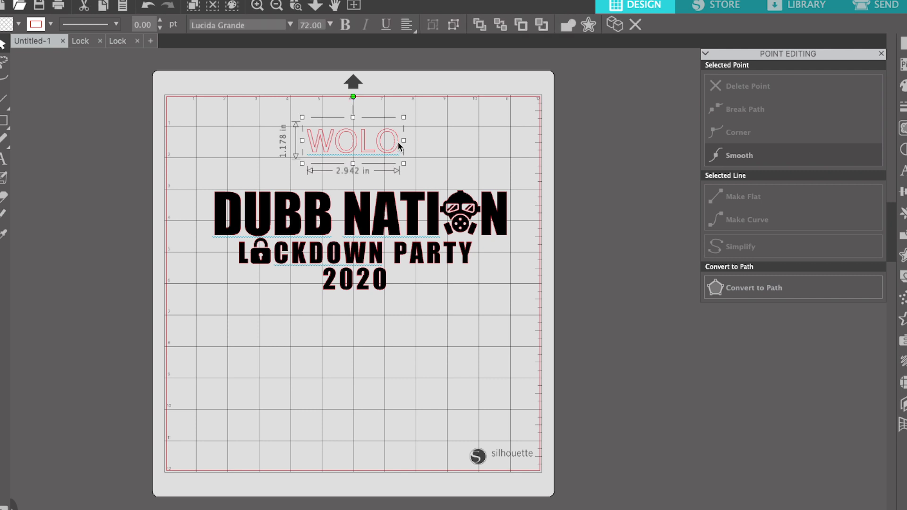
{"action": "left_click", "coordinate": [254, 29]}
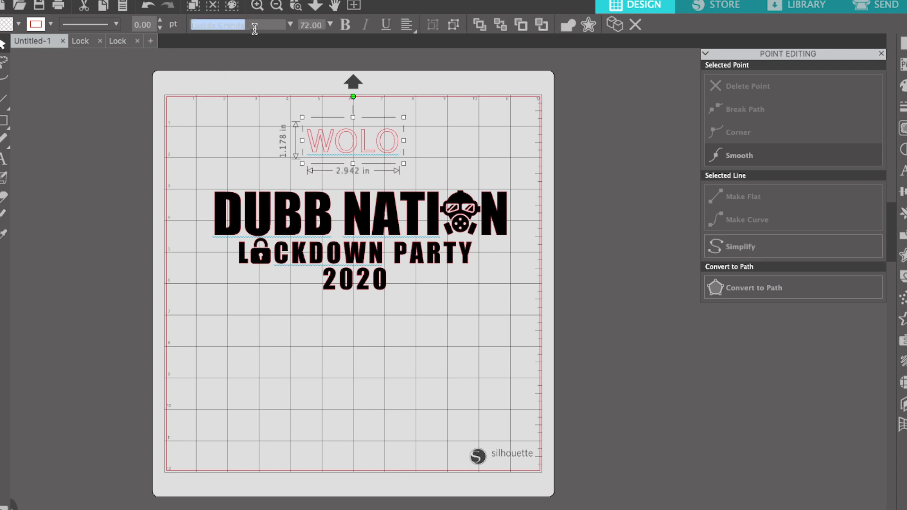
{"action": "type", "text": "IMpact"}
{"action": "key", "text": "Return"}
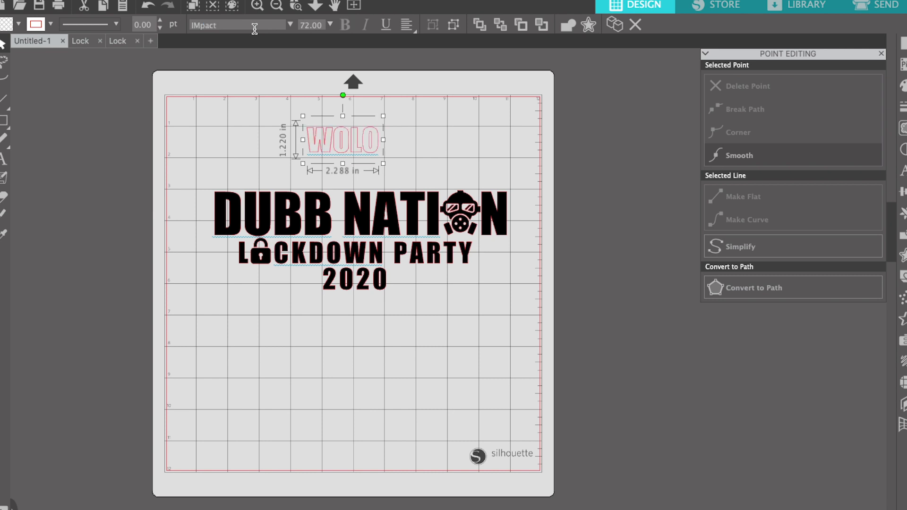
{"action": "left_click_drag", "start_coordinate": [374, 143], "coordinate": [386, 150]}
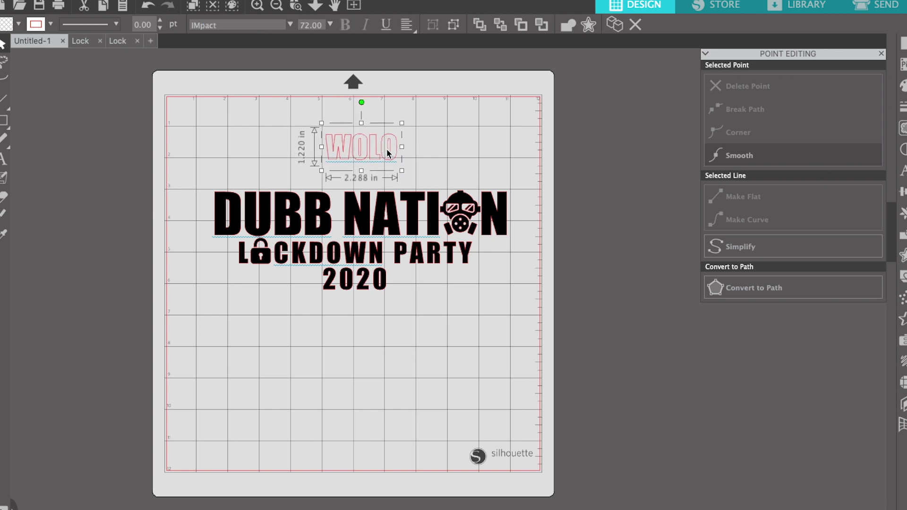
{"action": "left_click", "coordinate": [902, 85]}
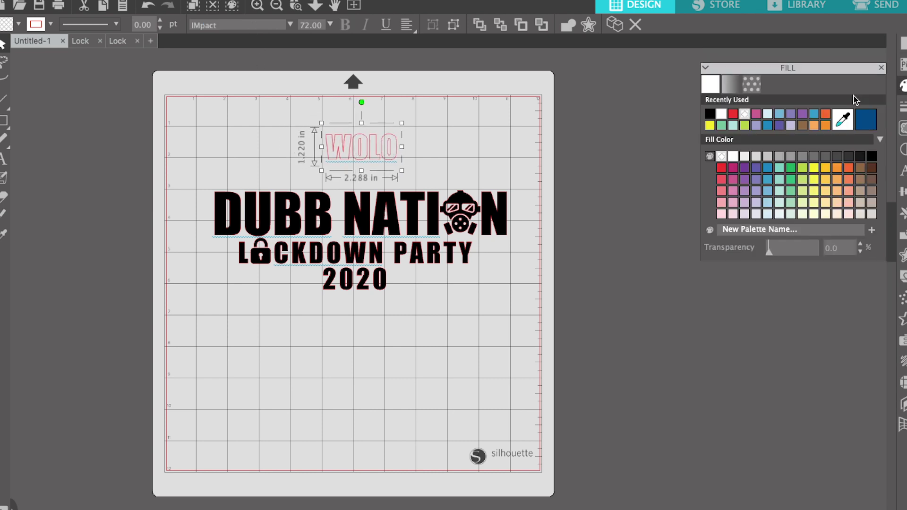
{"action": "left_click", "coordinate": [709, 100]}
{"action": "left_click", "coordinate": [409, 143]}
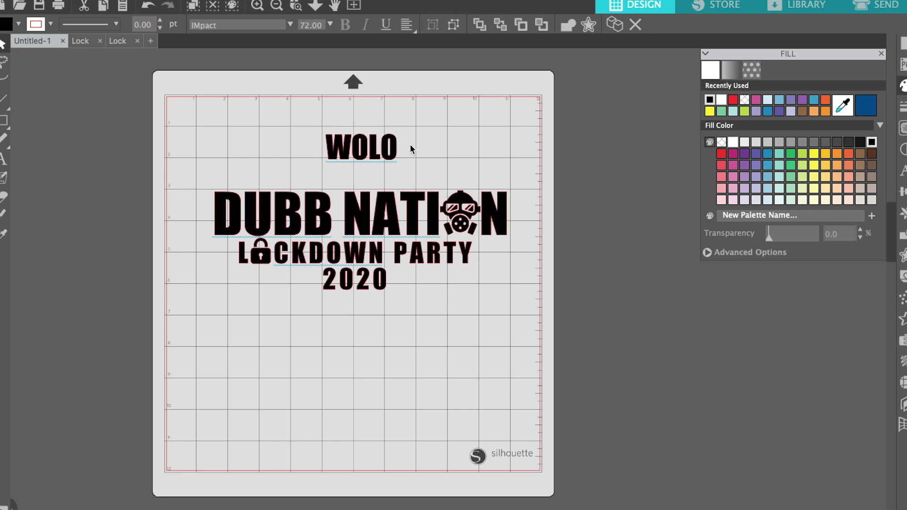
- Enlarge WOLO to about 2.67 by 1.42 in, keeping it centered above DUBB NATION
{"action": "left_click", "coordinate": [386, 150]}
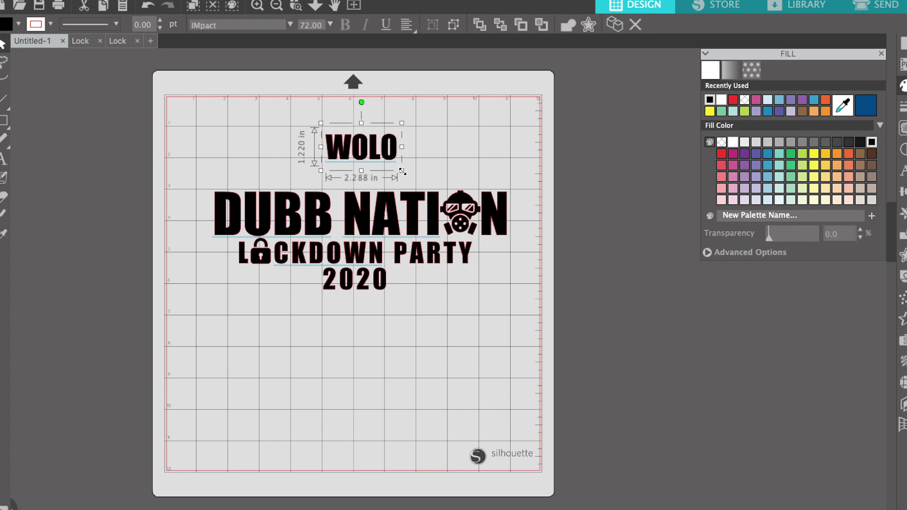
{"action": "left_click_drag", "start_coordinate": [402, 171], "coordinate": [429, 177]}
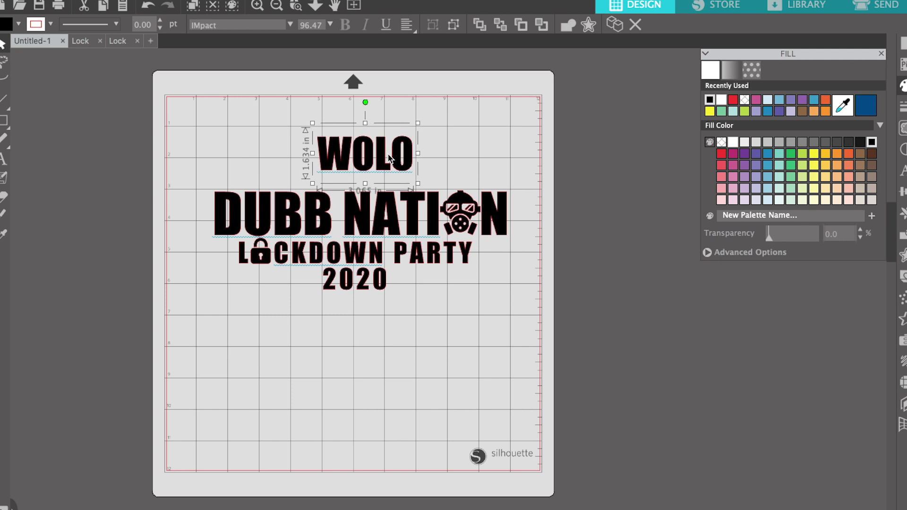
{"action": "left_click_drag", "start_coordinate": [419, 124], "coordinate": [407, 129]}
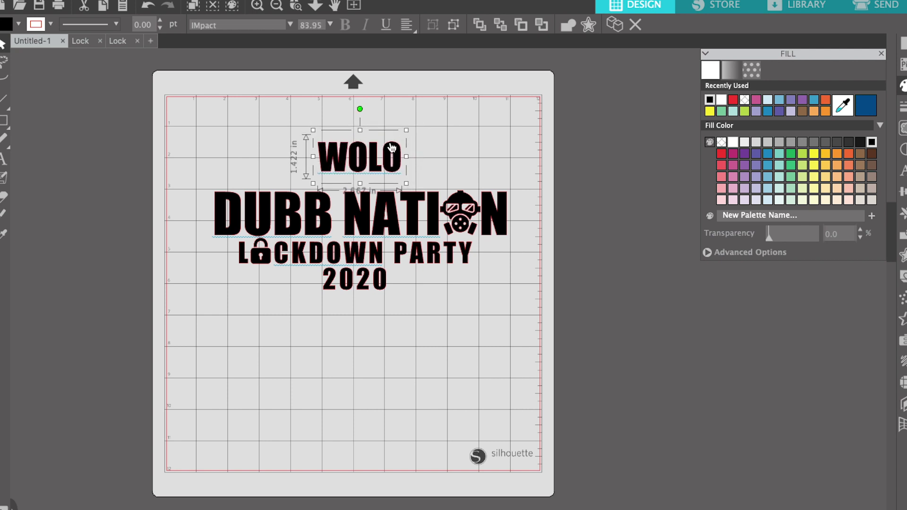
{"action": "left_click", "coordinate": [330, 107]}
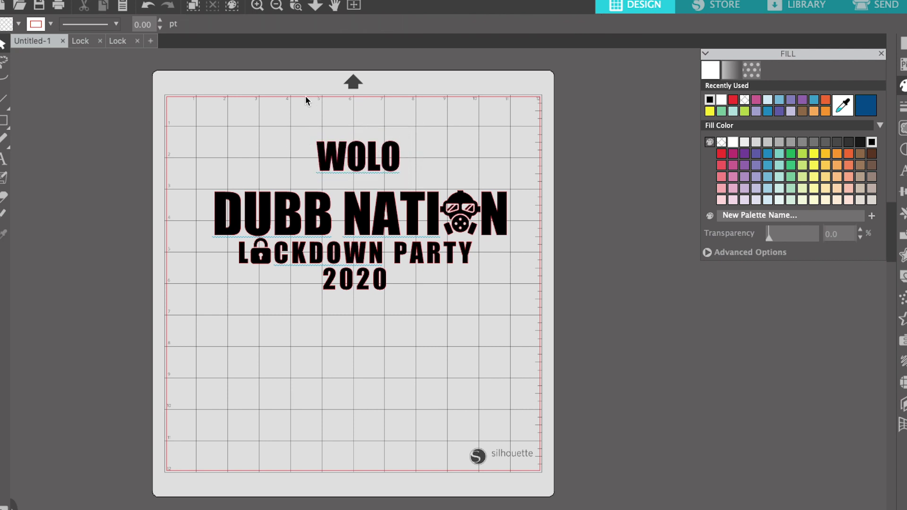
- Add the text WE ONLY LIVE ONCE above WOLO and select it as an object
{"action": "left_click", "coordinate": [4, 158]}
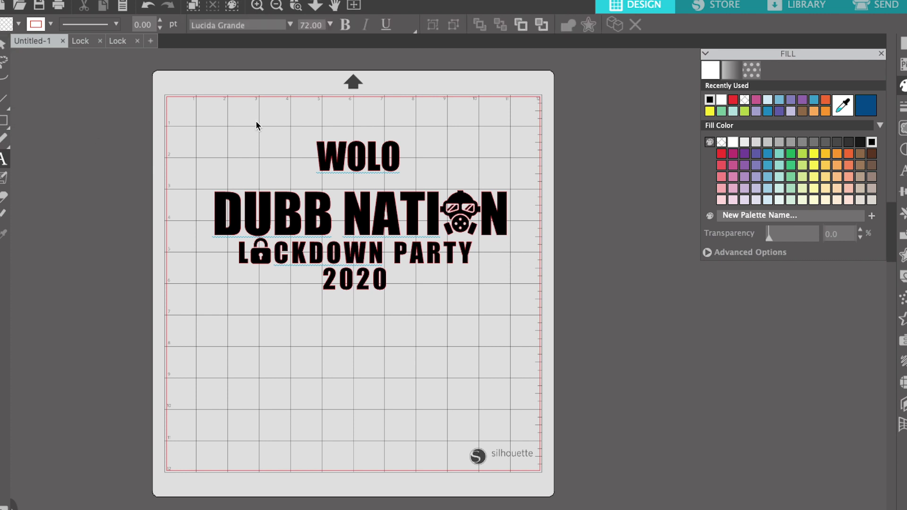
{"action": "left_click", "coordinate": [259, 120]}
{"action": "key", "text": "Escape"}
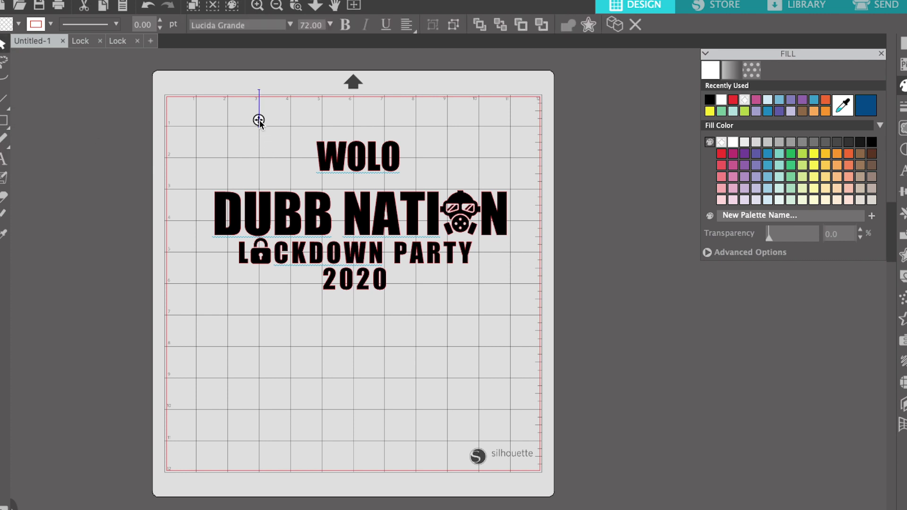
{"action": "type", "text": "WE"}
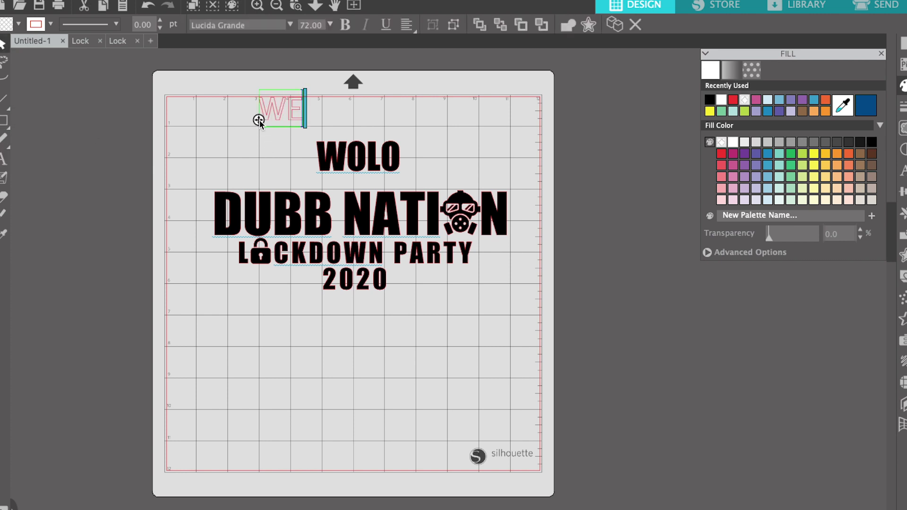
{"action": "type", "text": " ONLY LIVE ONCE"}
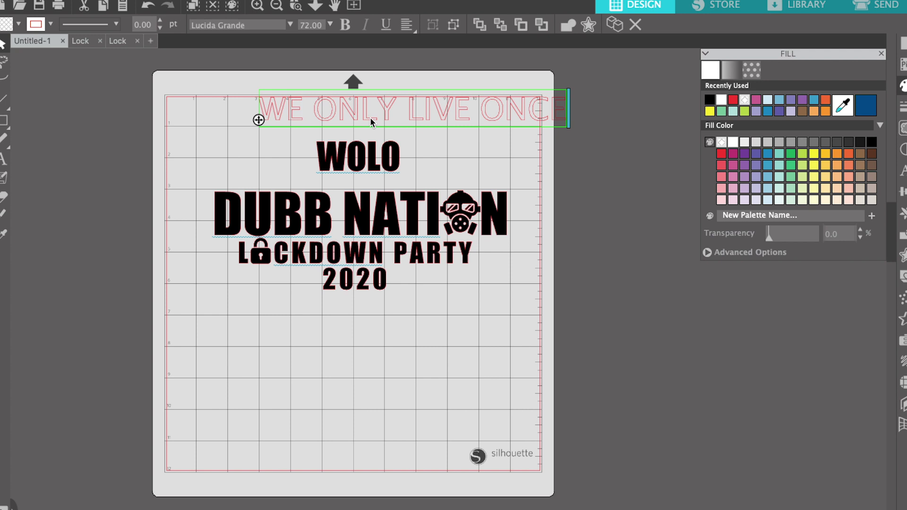
{"action": "left_click", "coordinate": [449, 130]}
{"action": "left_click", "coordinate": [475, 118]}
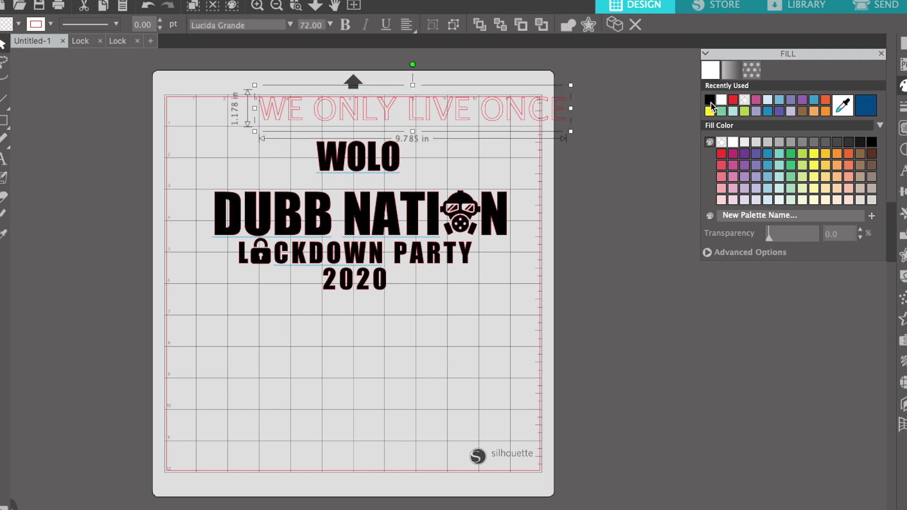
- Fill WE ONLY LIVE ONCE with black and change its font to Impact
{"action": "left_click", "coordinate": [709, 100]}
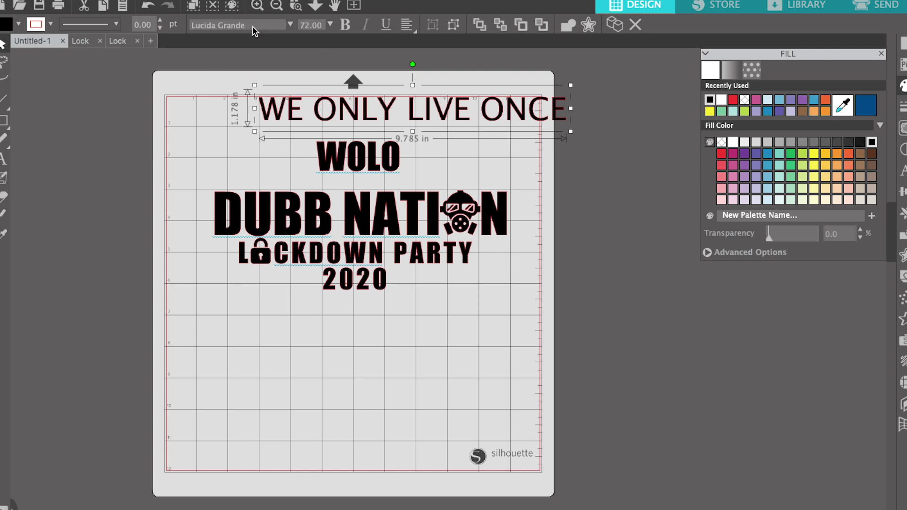
{"action": "type", "text": "IM"}
{"action": "key", "text": "Return"}
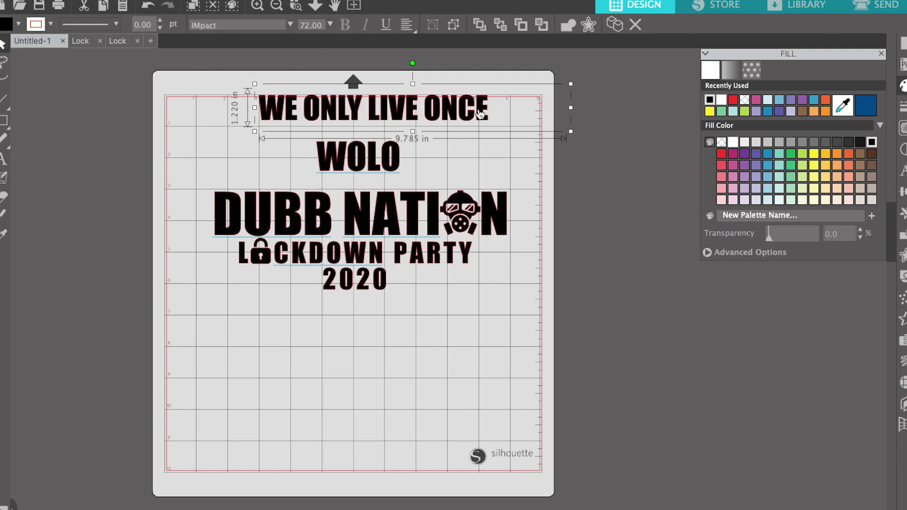
- Shrink WE ONLY LIVE ONCE to about 45.8 pt and place it between WOLO and DUBB NATION
{"action": "left_click_drag", "start_coordinate": [571, 83], "coordinate": [464, 122]}
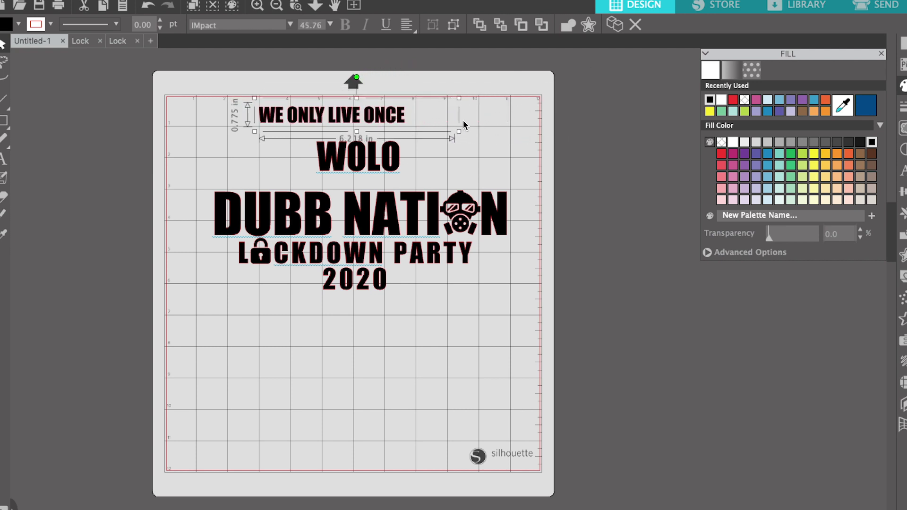
{"action": "left_click_drag", "start_coordinate": [376, 118], "coordinate": [409, 181]}
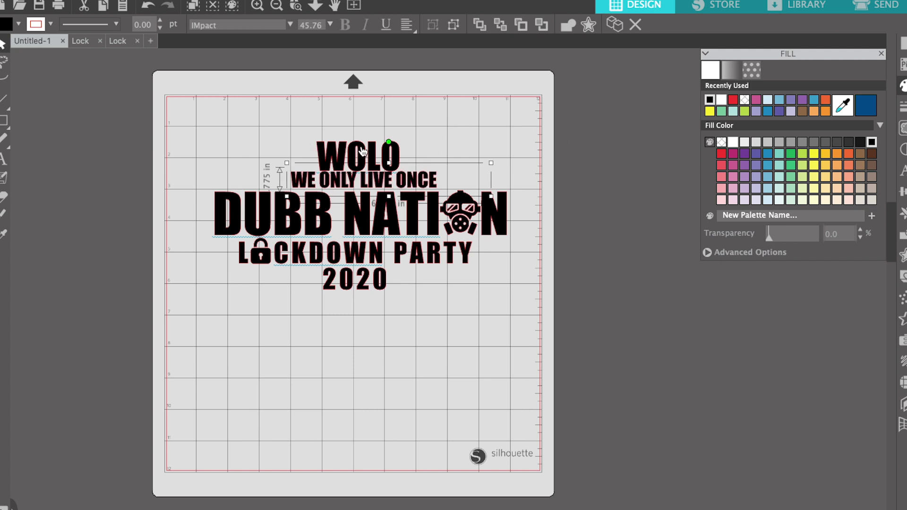
- Nudge WOLO sideways and slightly up so it sits centered above WE ONLY LIVE ONCE
{"action": "left_click", "coordinate": [353, 125]}
{"action": "left_click_drag", "start_coordinate": [352, 151], "coordinate": [354, 149]}
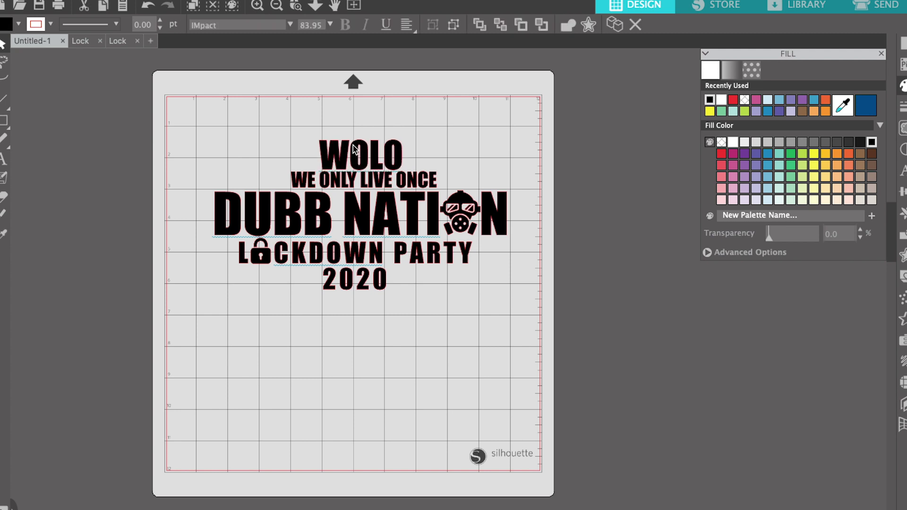
{"action": "left_click", "coordinate": [355, 150]}
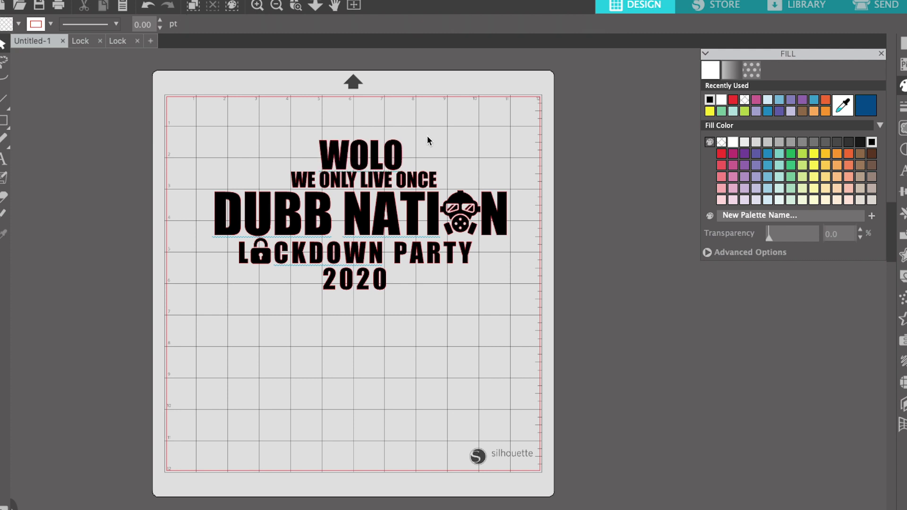
{"action": "left_click_drag", "start_coordinate": [374, 156], "coordinate": [379, 158]}
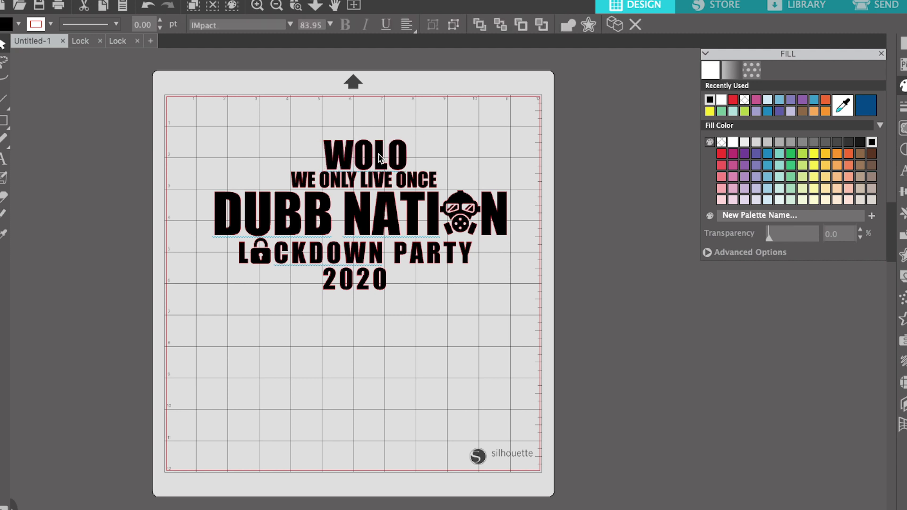
{"action": "left_click", "coordinate": [378, 157]}
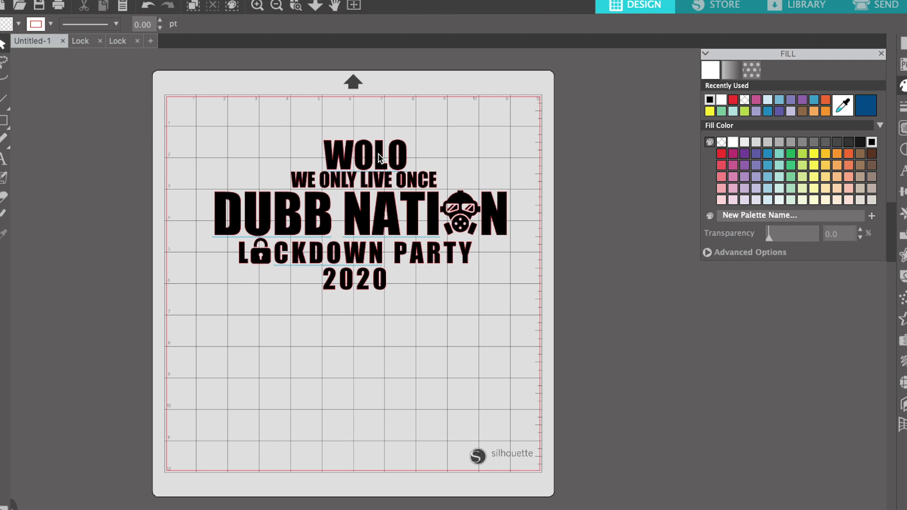
{"action": "double_click", "coordinate": [408, 151]}
{"action": "left_click", "coordinate": [440, 137]}
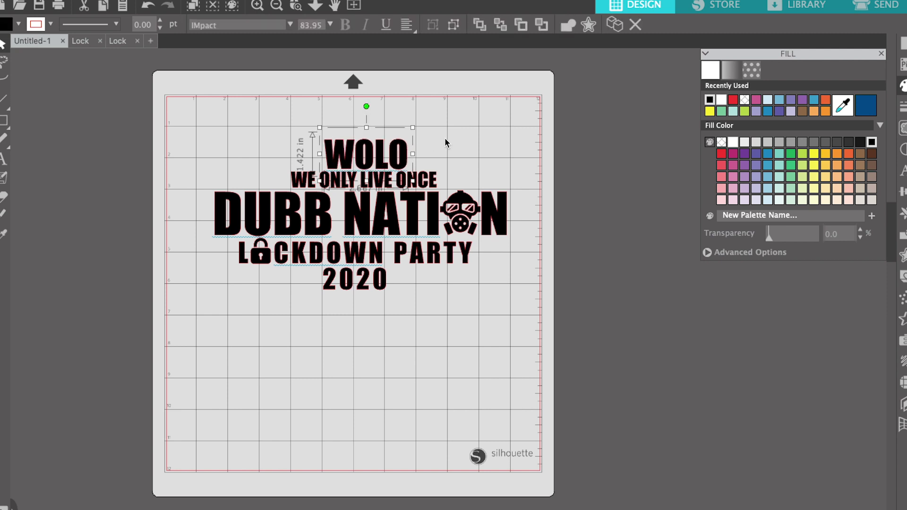
{"action": "left_click", "coordinate": [446, 138]}
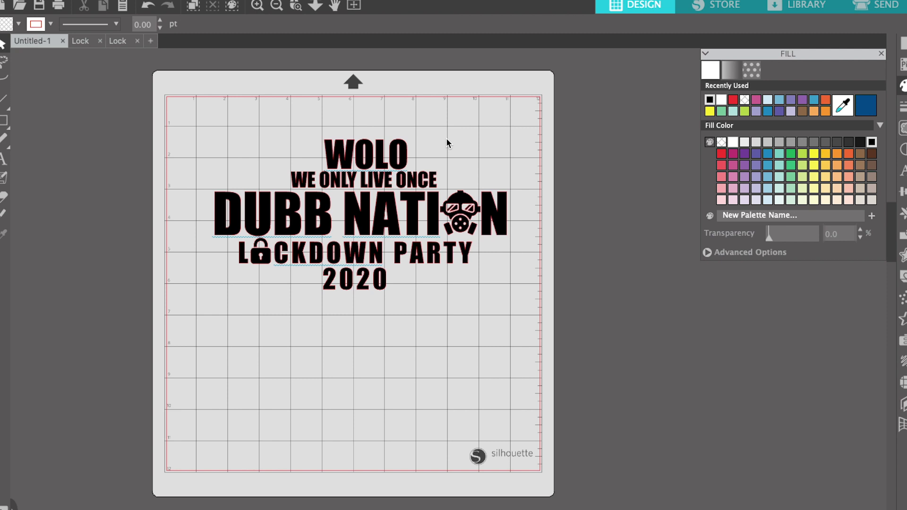
{"action": "left_click_drag", "start_coordinate": [192, 126], "coordinate": [509, 309]}
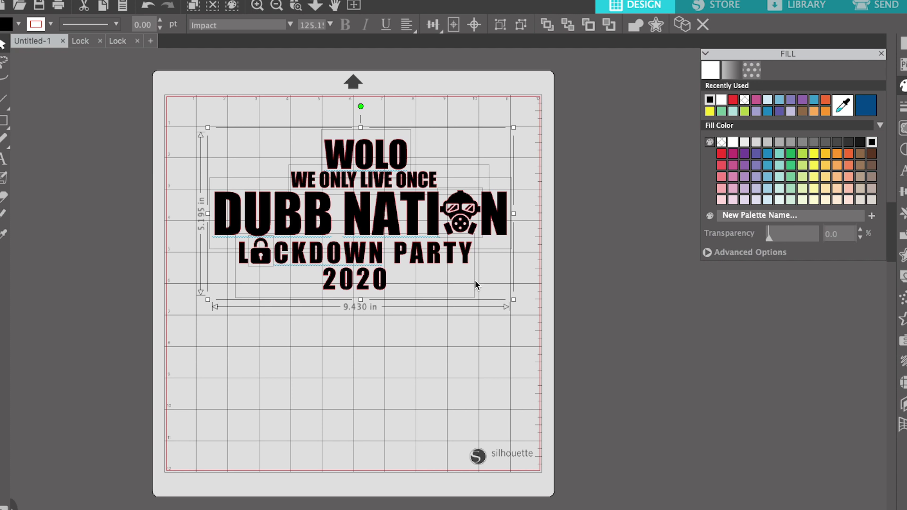
{"action": "right_click", "coordinate": [454, 261]}
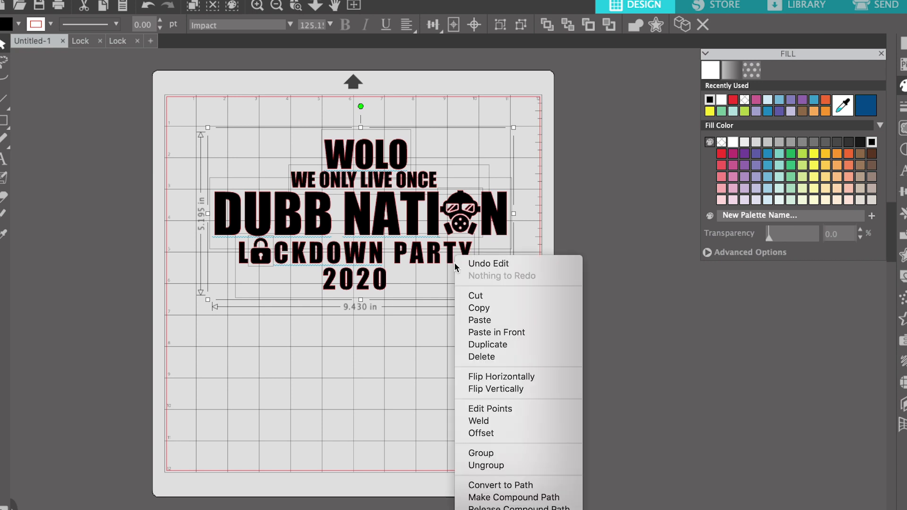
{"action": "left_click", "coordinate": [541, 189]}
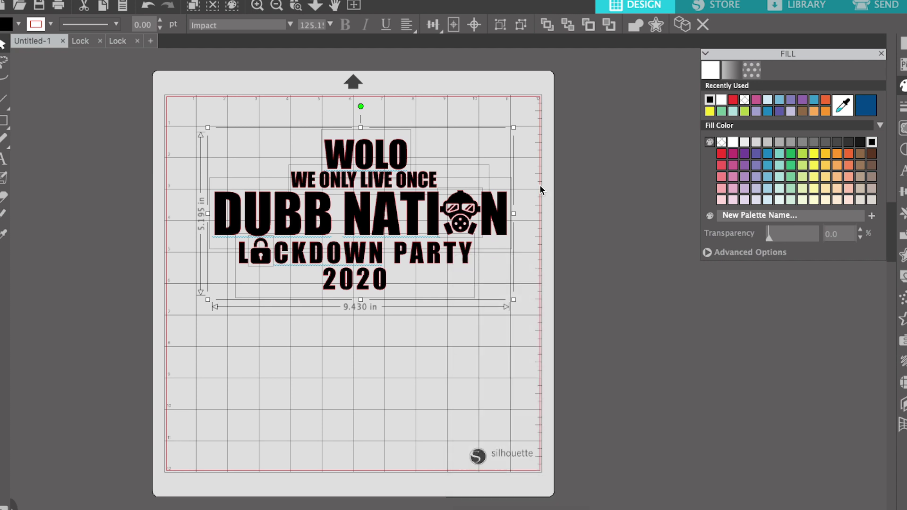
{"action": "left_click", "coordinate": [472, 153]}
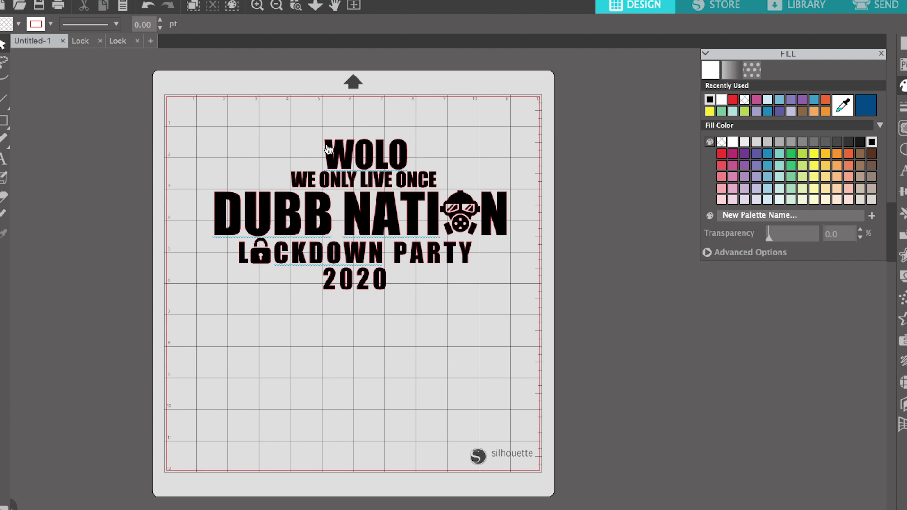
{"action": "left_click_drag", "start_coordinate": [329, 150], "coordinate": [232, 115]}
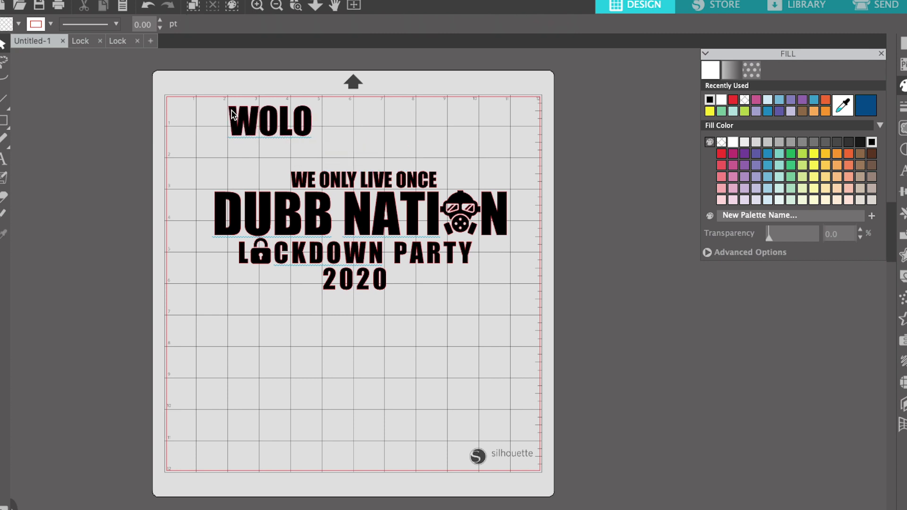
{"action": "key", "text": "ctrl+z"}
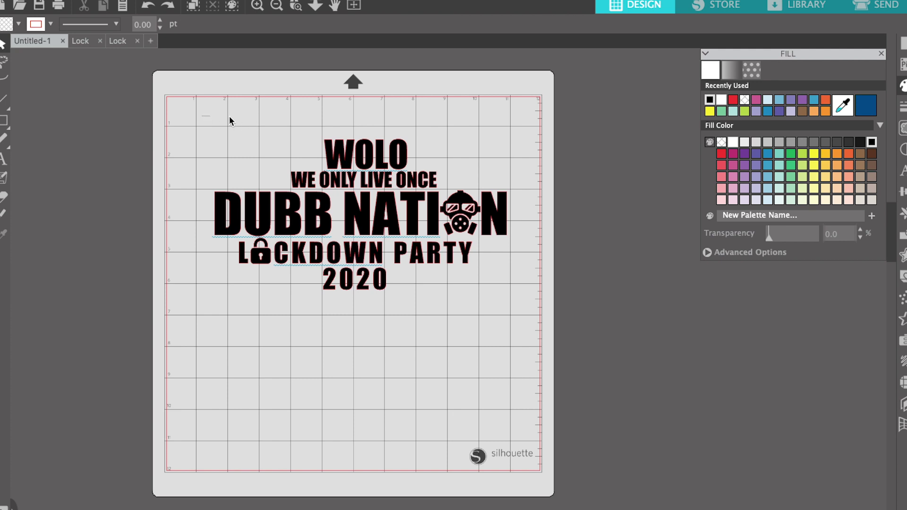
- Group all the text lines, the gas mask and the padlock, and reposition the group as one object on the mat
{"action": "left_click_drag", "start_coordinate": [230, 121], "coordinate": [509, 295]}
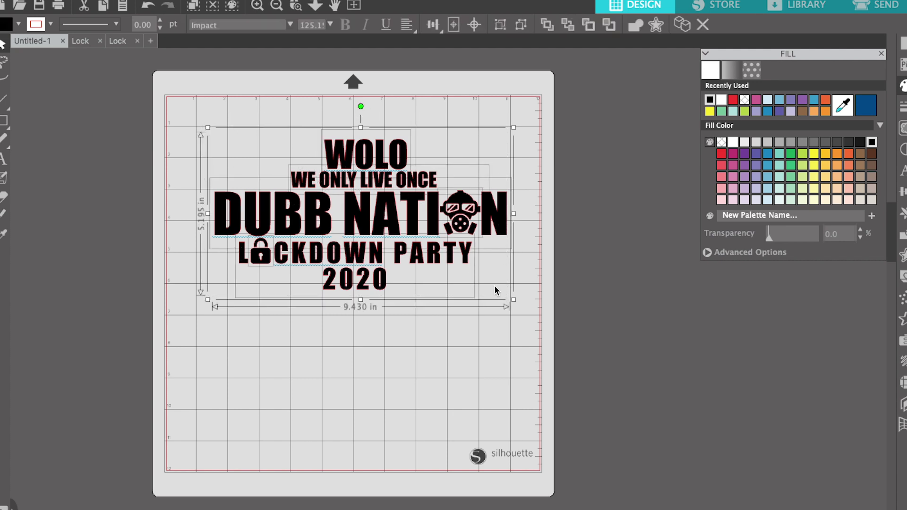
{"action": "right_click", "coordinate": [469, 260]}
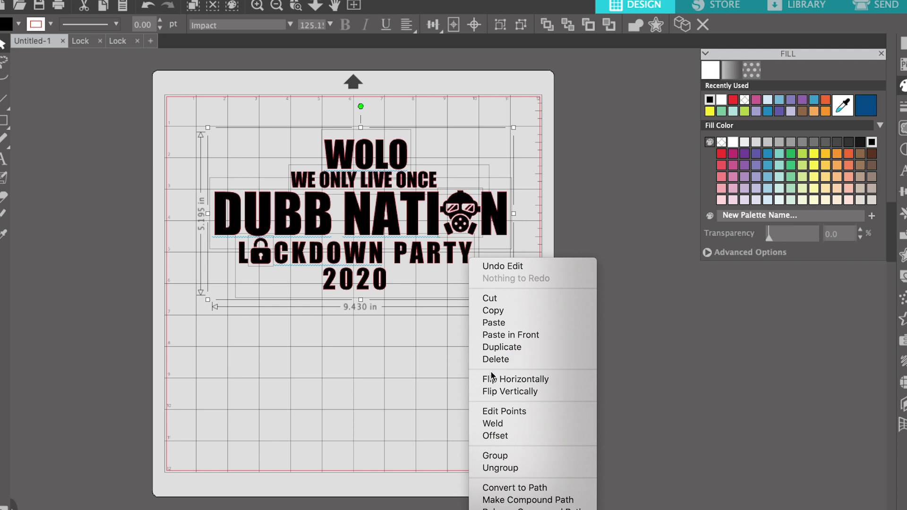
{"action": "left_click", "coordinate": [509, 456]}
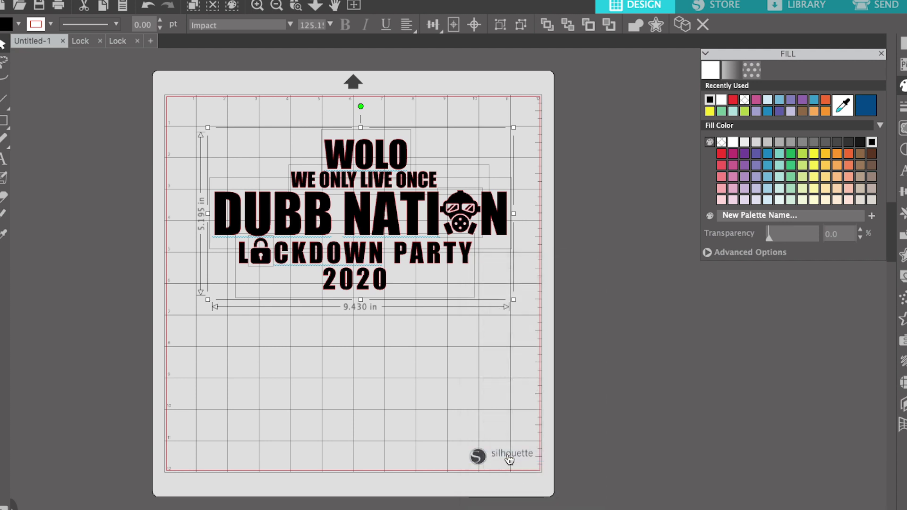
{"action": "left_click_drag", "start_coordinate": [402, 277], "coordinate": [433, 225]}
{"action": "left_click", "coordinate": [450, 313]}
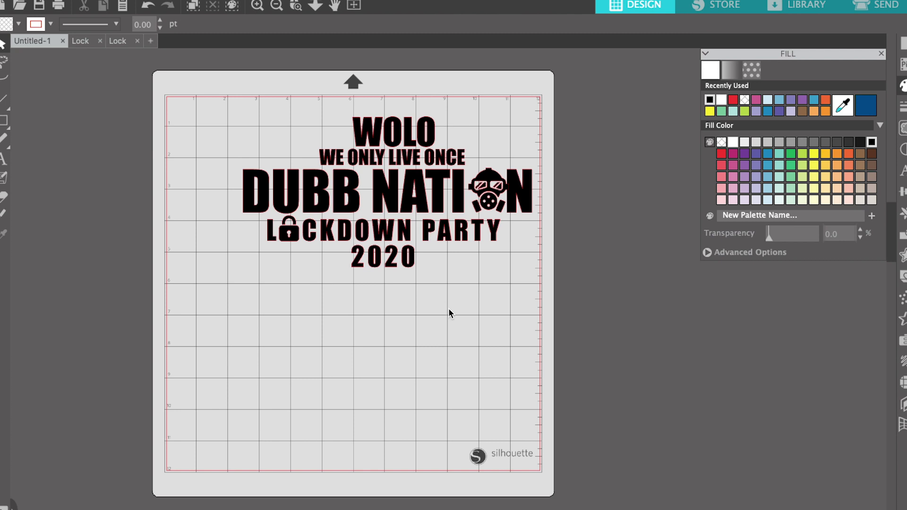
{"action": "left_click", "coordinate": [406, 273]}
{"action": "left_click_drag", "start_coordinate": [405, 273], "coordinate": [391, 285]}
{"action": "right_click", "coordinate": [391, 286]}
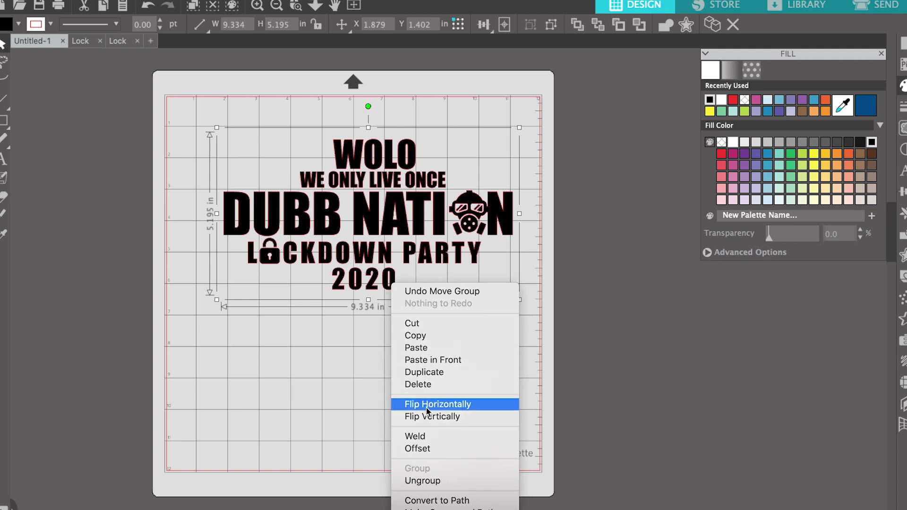
{"action": "left_click", "coordinate": [438, 486]}
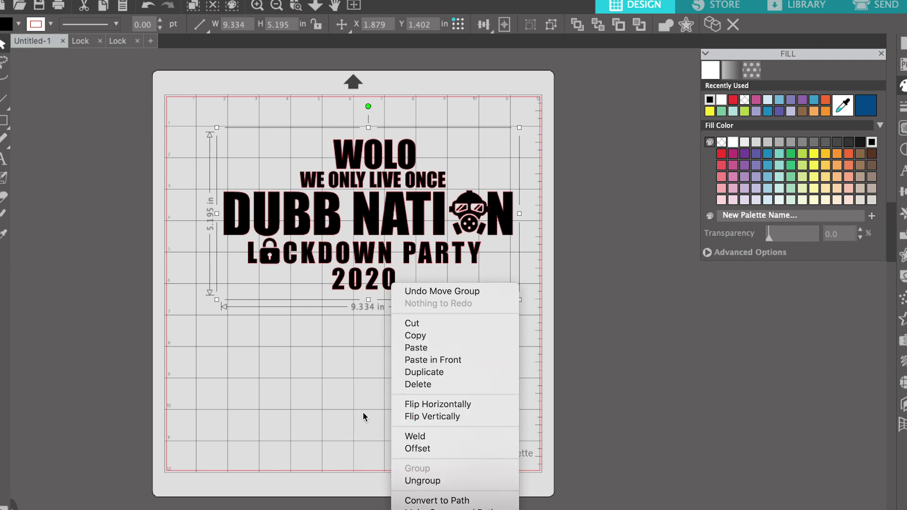
{"action": "left_click", "coordinate": [418, 292]}
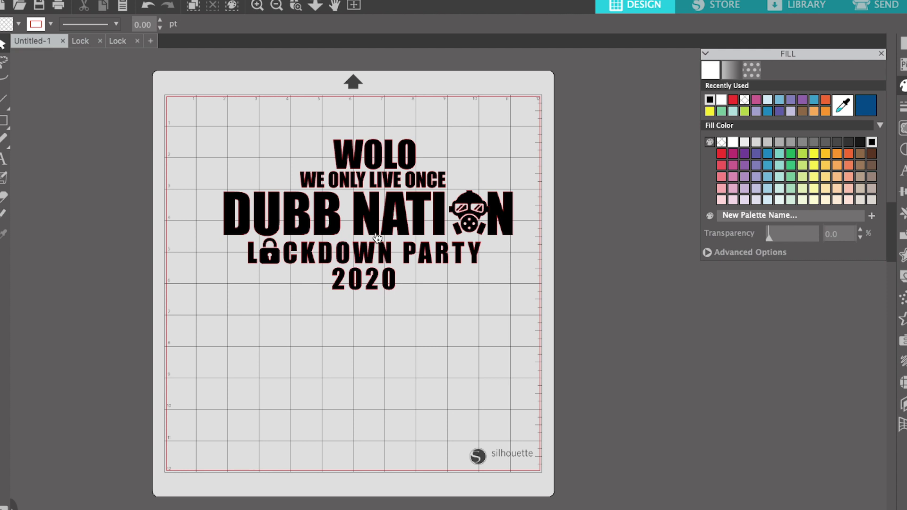
{"action": "mouse_move", "coordinate": [374, 230]}
{"action": "left_mouse_down"}
{"action": "mouse_move", "coordinate": [347, 224]}
{"action": "mouse_move", "coordinate": [364, 235]}
{"action": "left_mouse_up"}
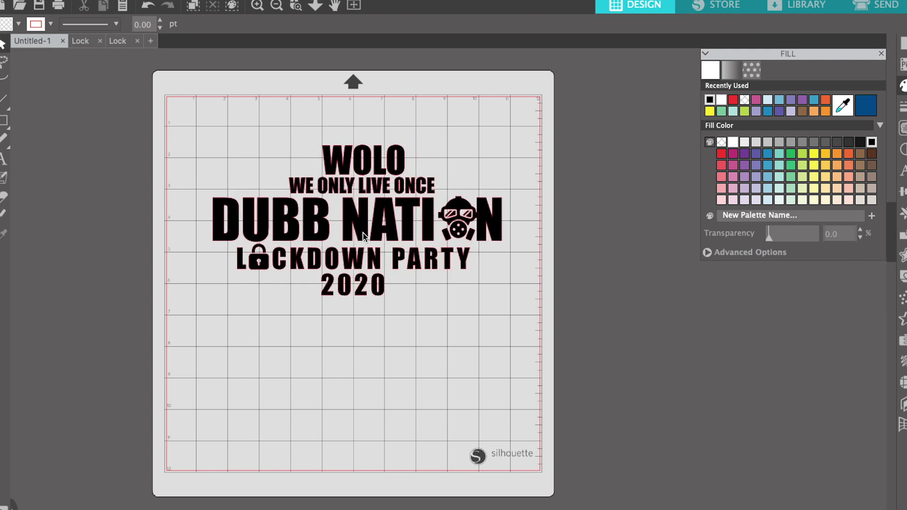
- Flip the grouped design horizontally and move it up to the top edge of the cutting mat
{"action": "right_click", "coordinate": [364, 233]}
{"action": "left_click", "coordinate": [396, 351]}
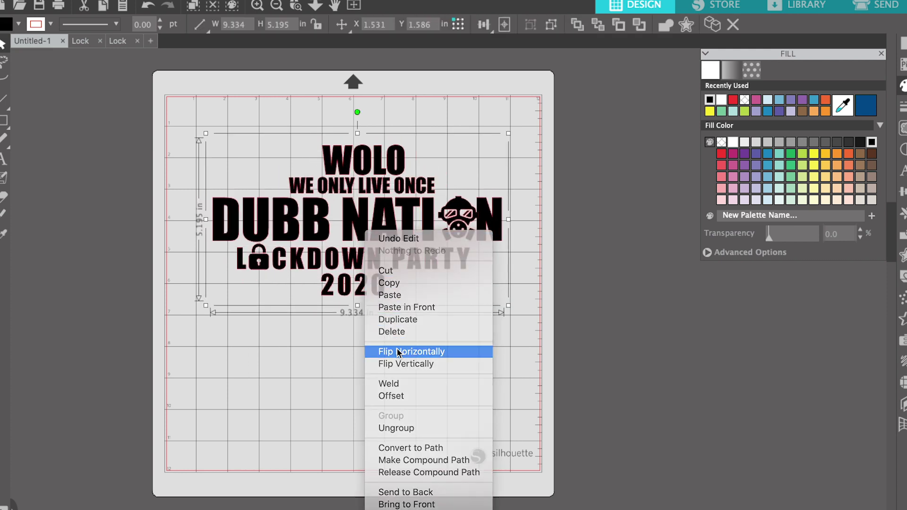
{"action": "left_click_drag", "start_coordinate": [396, 211], "coordinate": [405, 166]}
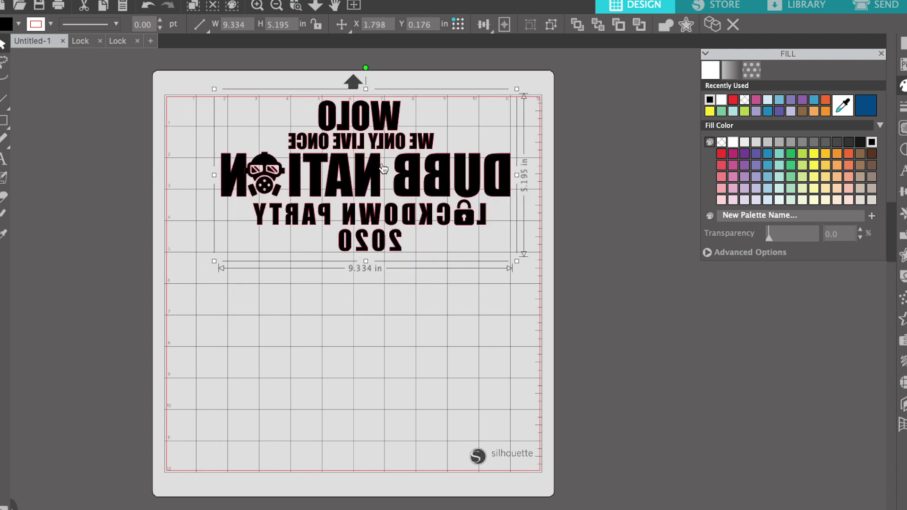
- Flip the mirrored design horizontally again so its text reads normally
{"action": "right_click", "coordinate": [261, 179]}
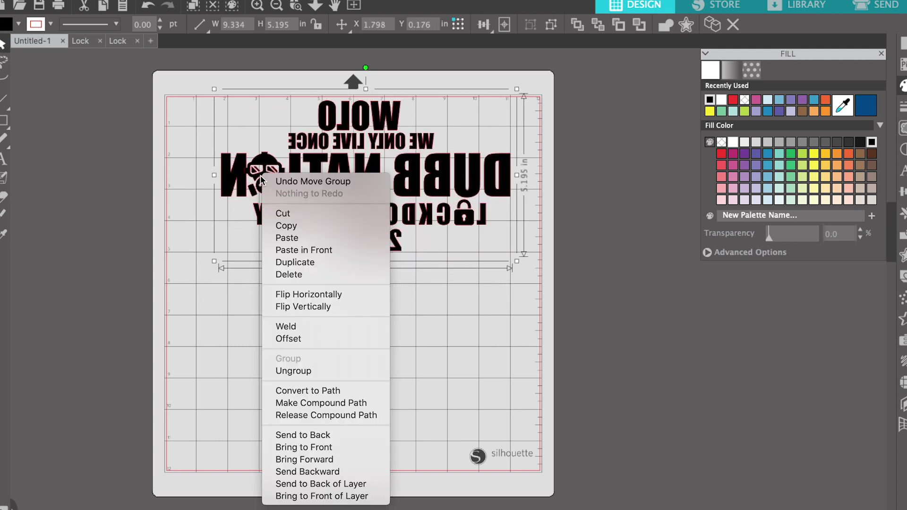
{"action": "left_click", "coordinate": [302, 294]}
{"action": "left_click", "coordinate": [426, 299]}
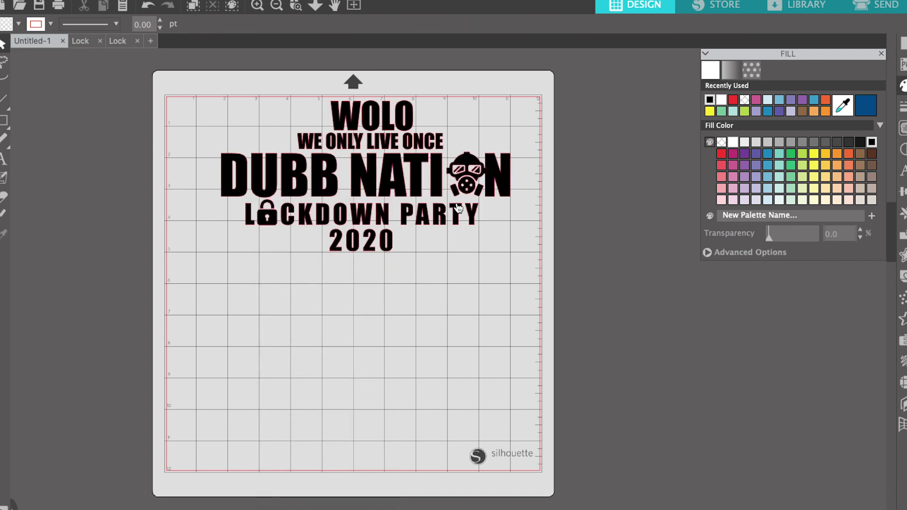
- Ungroup the design into its separate text lines, gas mask and padlock
{"action": "left_click", "coordinate": [467, 190]}
{"action": "right_click", "coordinate": [466, 189]}
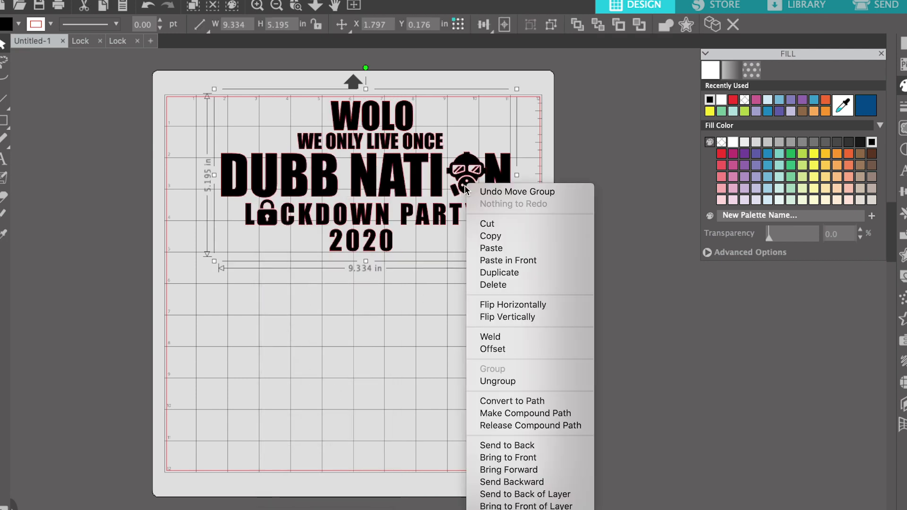
{"action": "left_click", "coordinate": [495, 381]}
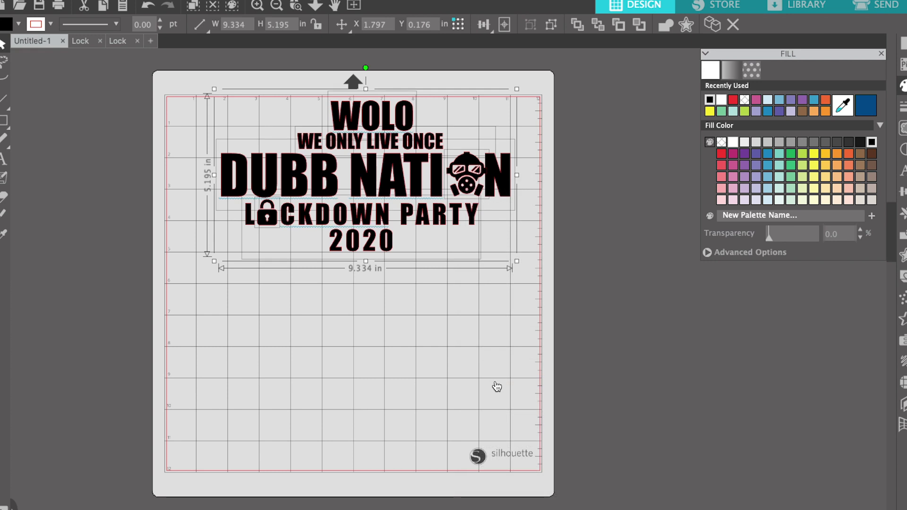
{"action": "left_click", "coordinate": [475, 295]}
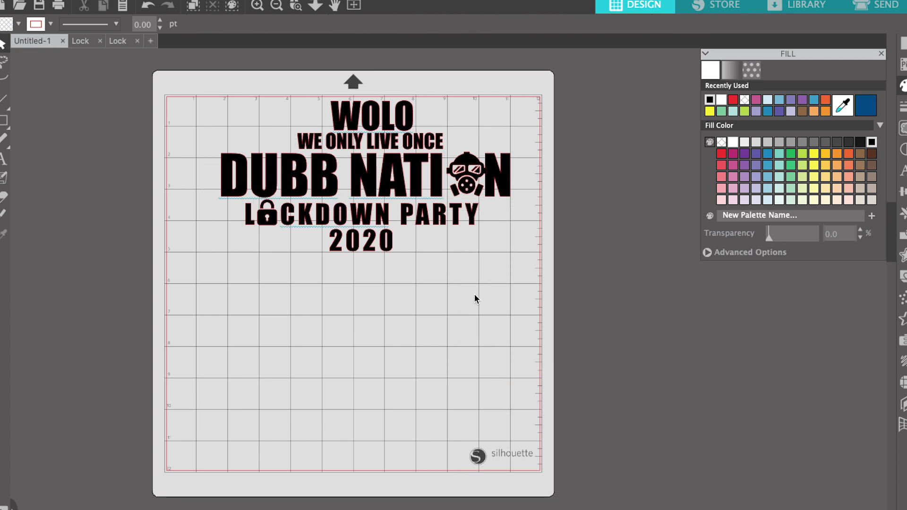
- Nudge the gas mask slightly left to even its spacing between the I and N of NATION
{"action": "left_click", "coordinate": [464, 195]}
{"action": "key", "text": "Left"}
{"action": "key", "text": "Left"}
{"action": "key", "text": "Left"}
{"action": "key", "text": "Left"}
{"action": "key", "text": "Left"}
{"action": "key", "text": "Left"}
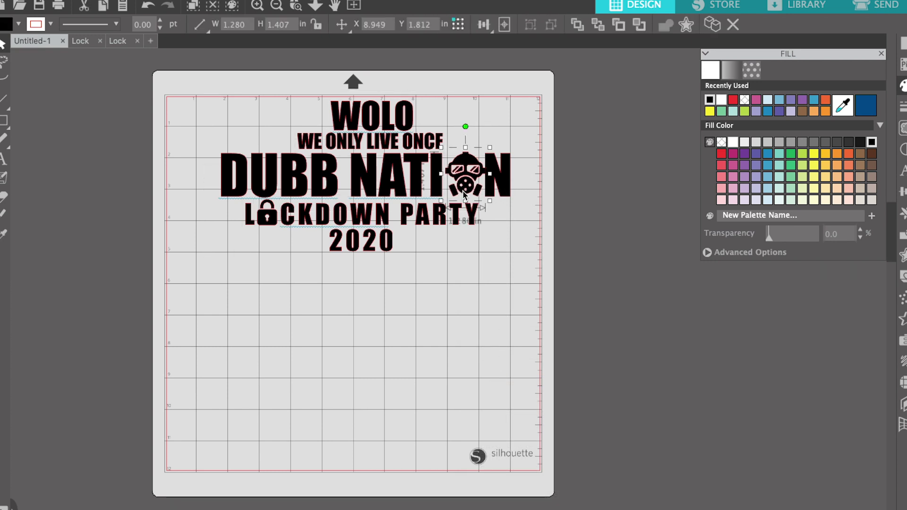
{"action": "key", "text": "Right"}
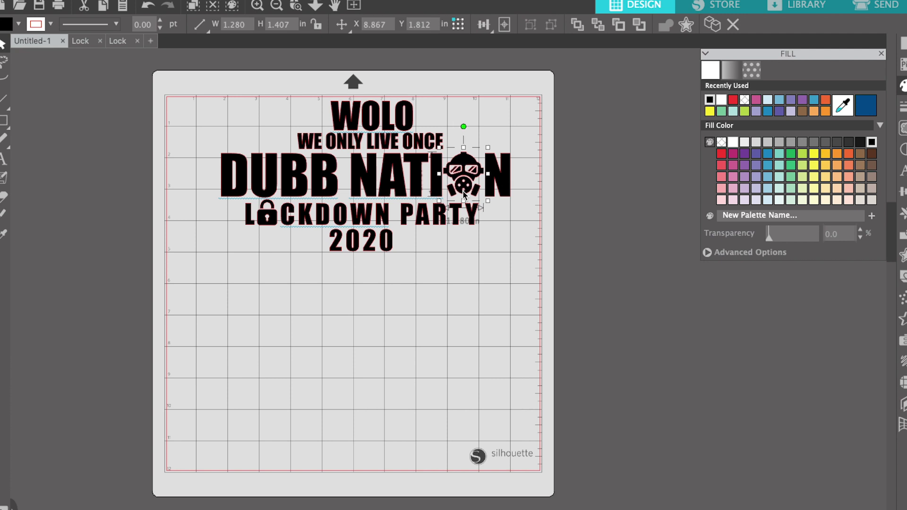
- Group all parts of the design again and move the group down from the mat's top edge
{"action": "left_click", "coordinate": [464, 249]}
{"action": "left_click_drag", "start_coordinate": [190, 86], "coordinate": [503, 248]}
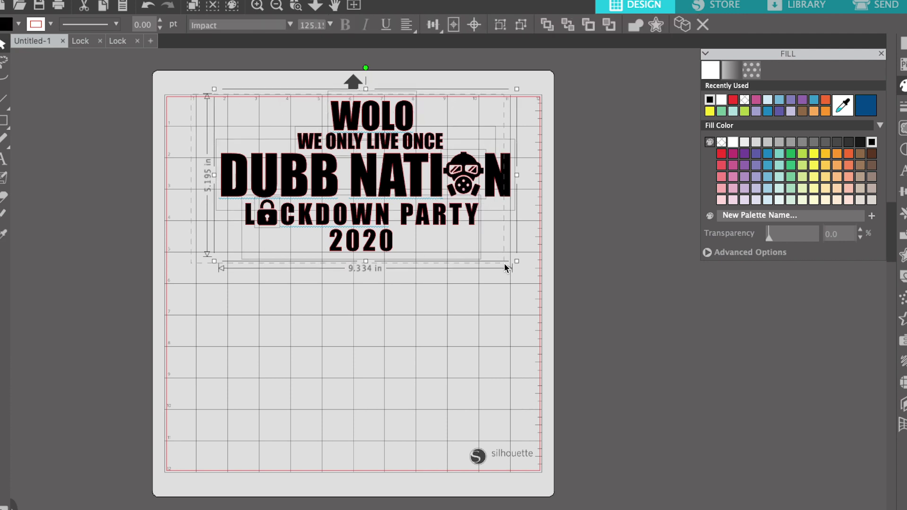
{"action": "right_click", "coordinate": [469, 220]}
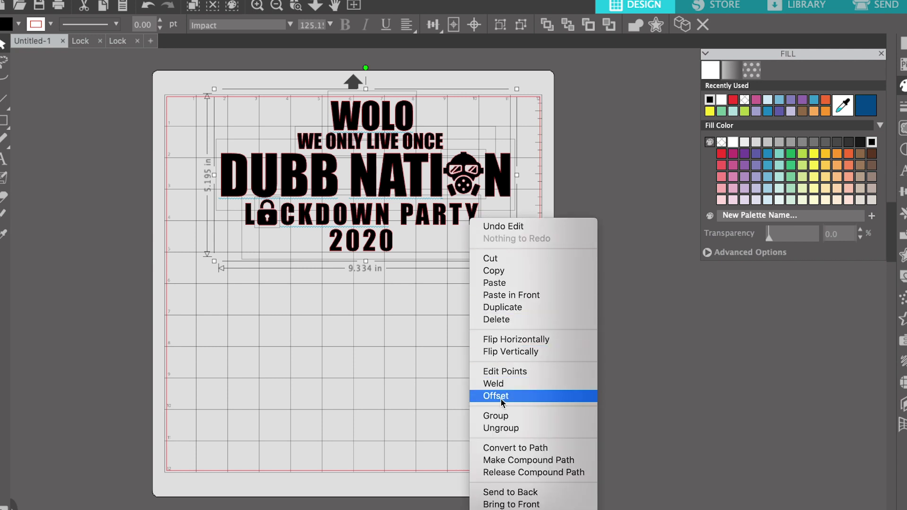
{"action": "left_click", "coordinate": [507, 415]}
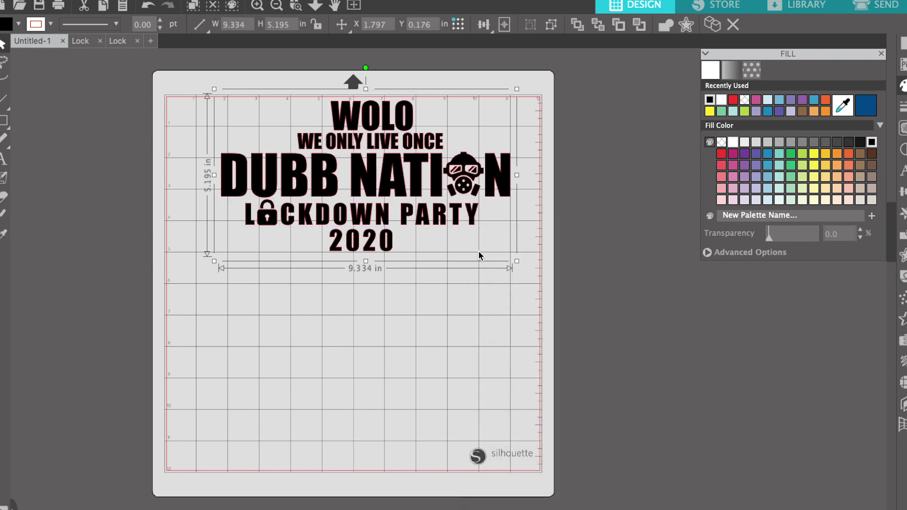
{"action": "left_click_drag", "start_coordinate": [439, 228], "coordinate": [429, 255]}
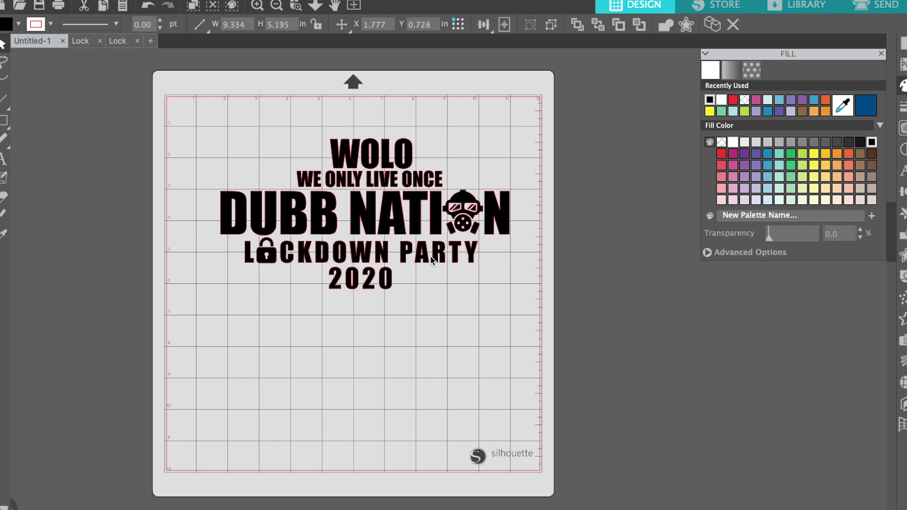
- Flip the grouped design horizontally and place it in the upper-left corner of the cutting mat
{"action": "right_click", "coordinate": [429, 255]}
{"action": "left_click", "coordinate": [467, 375]}
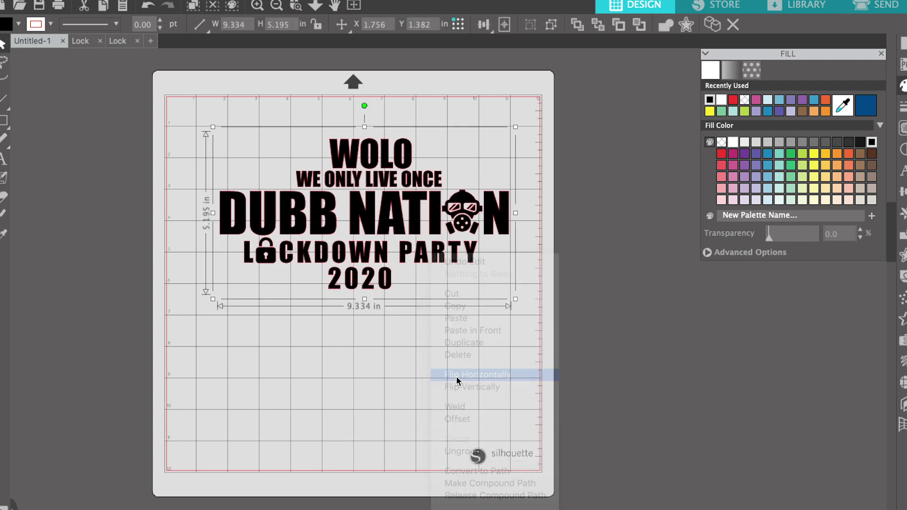
{"action": "left_click_drag", "start_coordinate": [406, 235], "coordinate": [359, 199]}
{"action": "left_click", "coordinate": [427, 323]}
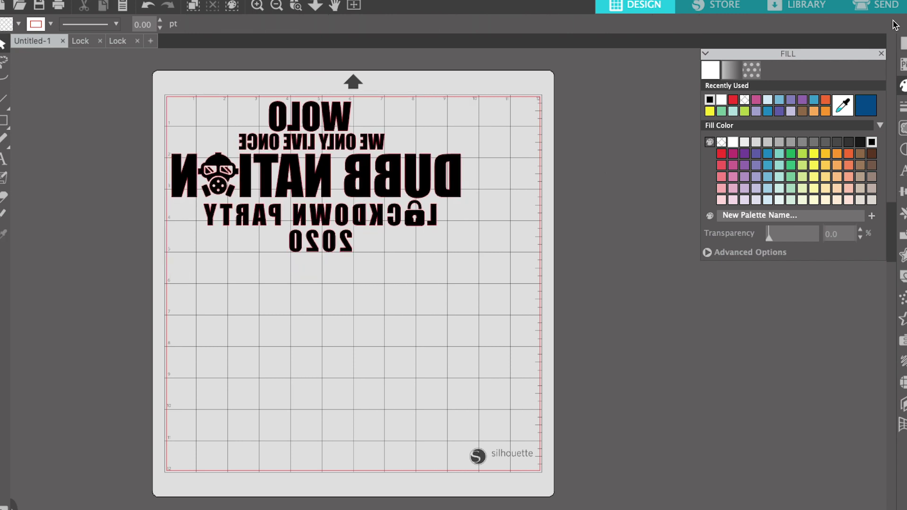
- Open the cut setup, organize the cut by fill color, and set the black fill's material to Siser Easyweed HTV
{"action": "left_click", "coordinate": [888, 5]}
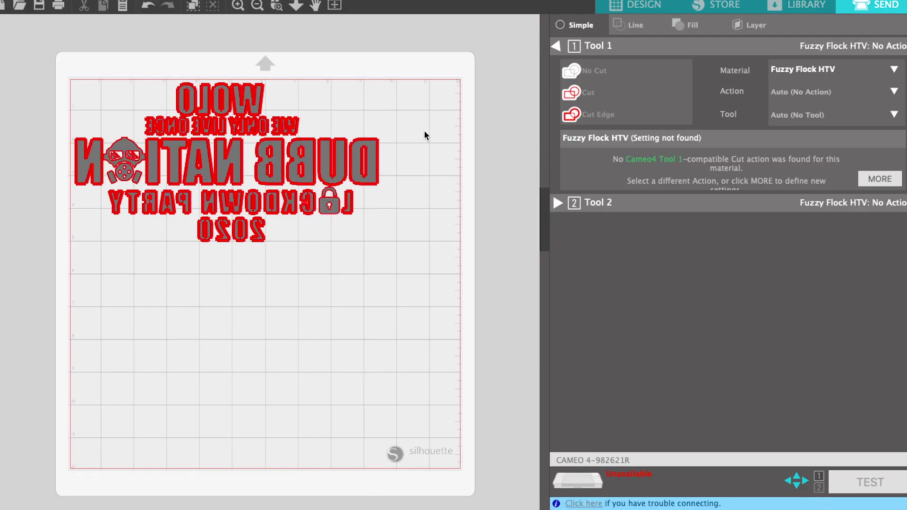
{"action": "left_click", "coordinate": [649, 24]}
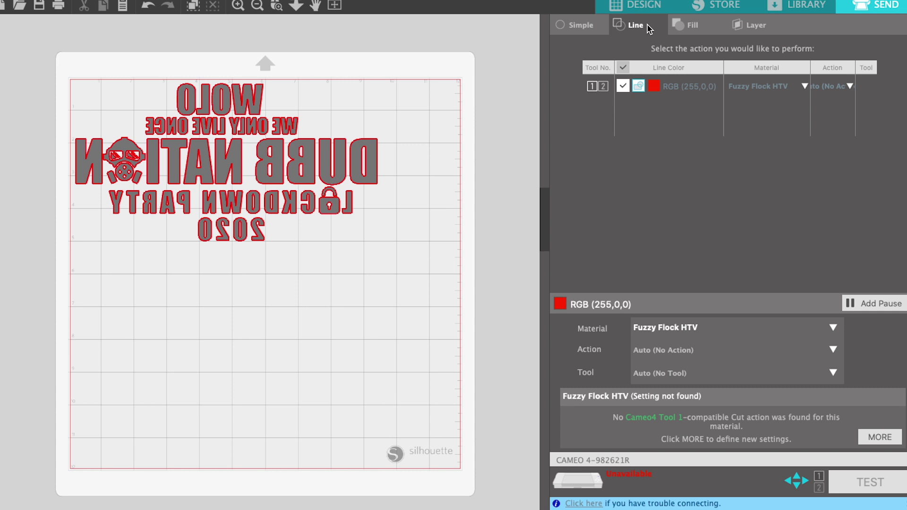
{"action": "left_click", "coordinate": [699, 26]}
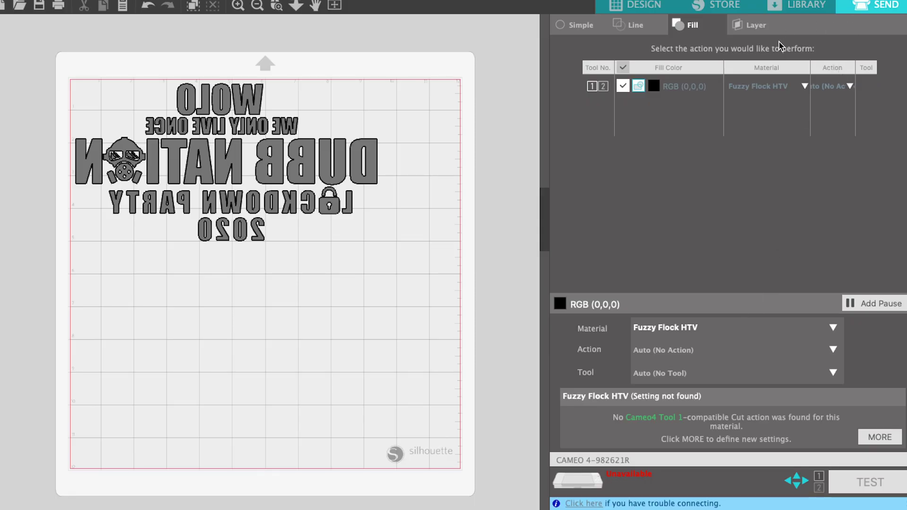
{"action": "left_click", "coordinate": [795, 89]}
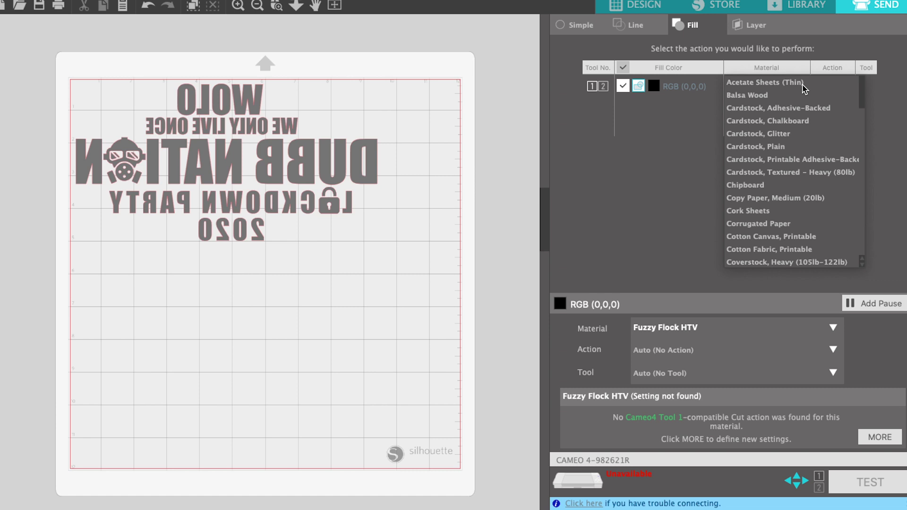
{"action": "scroll", "coordinate": [797, 185], "scroll_direction": "down", "scroll_amount": 15}
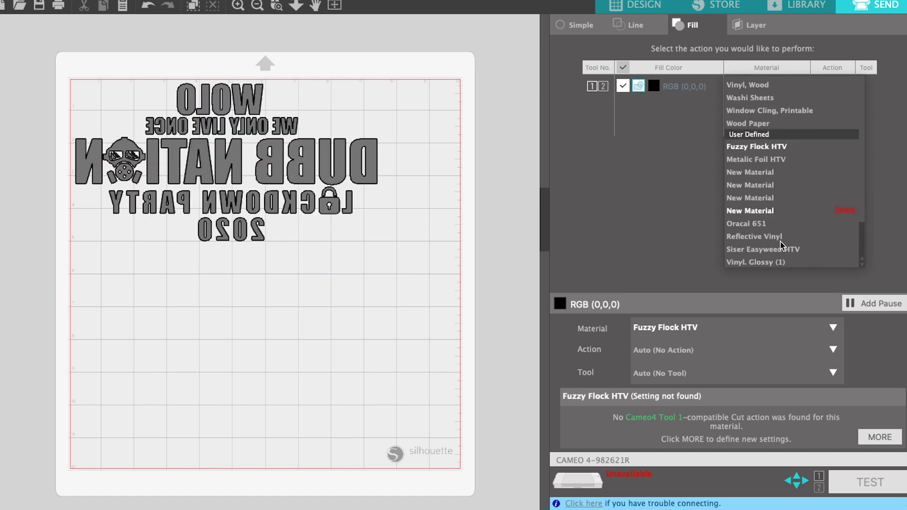
{"action": "left_click", "coordinate": [774, 249]}
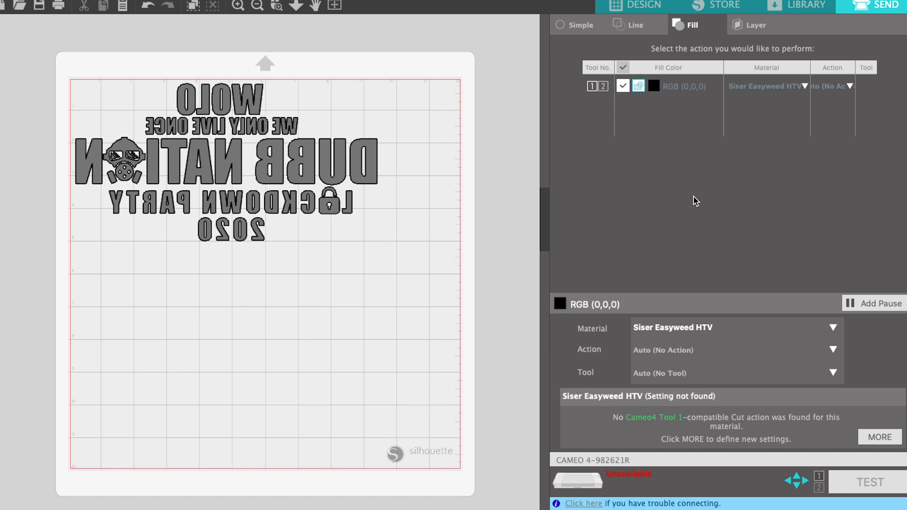